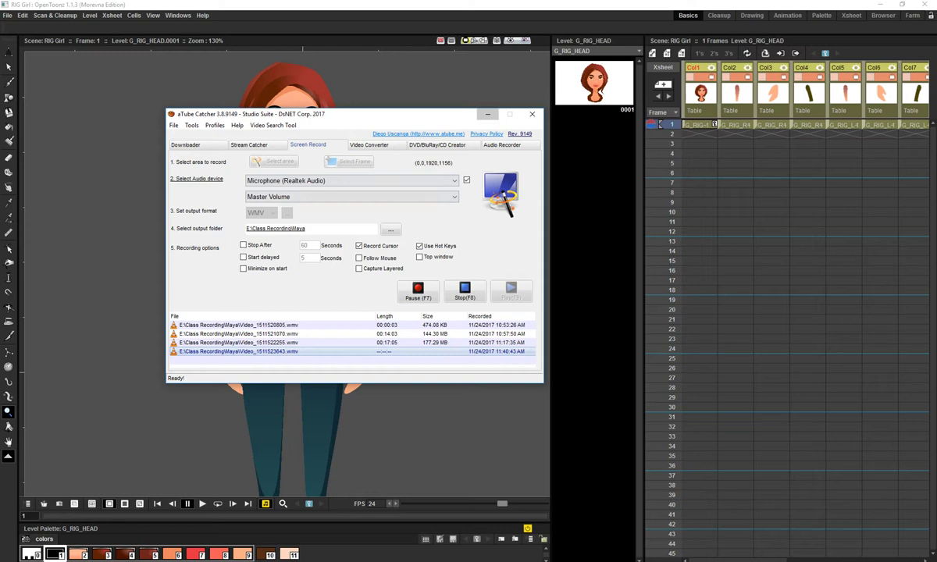
- Minimize the aTube Catcher window and examine the girl character's head, torso, arms and legs in the OpenToonz scene
{"action": "left_click", "coordinate": [488, 114]}
{"action": "left_click_drag", "start_coordinate": [369, 198], "coordinate": [363, 263]}
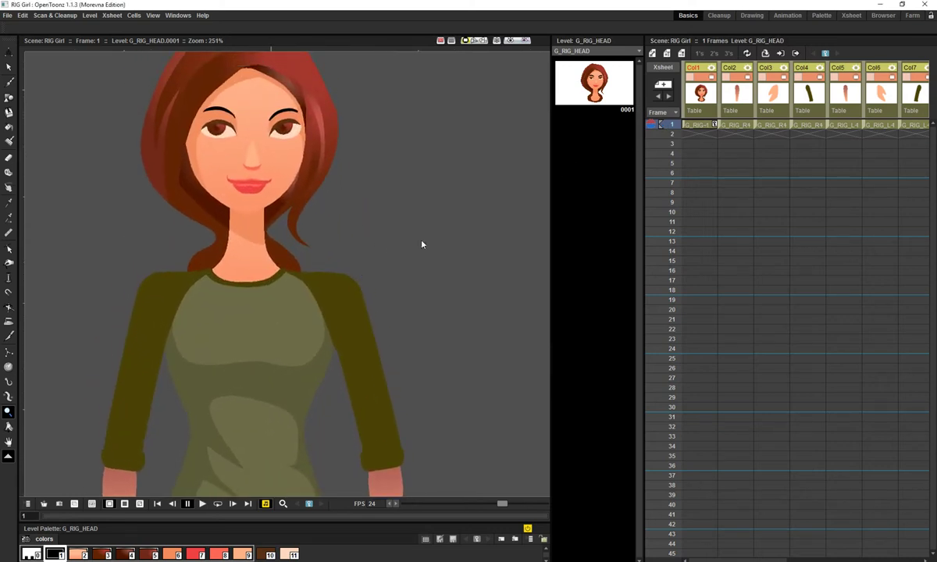
{"action": "left_click_drag", "start_coordinate": [423, 245], "coordinate": [447, 265]}
{"action": "scroll", "coordinate": [404, 297], "scroll_direction": "down", "scroll_amount": 5}
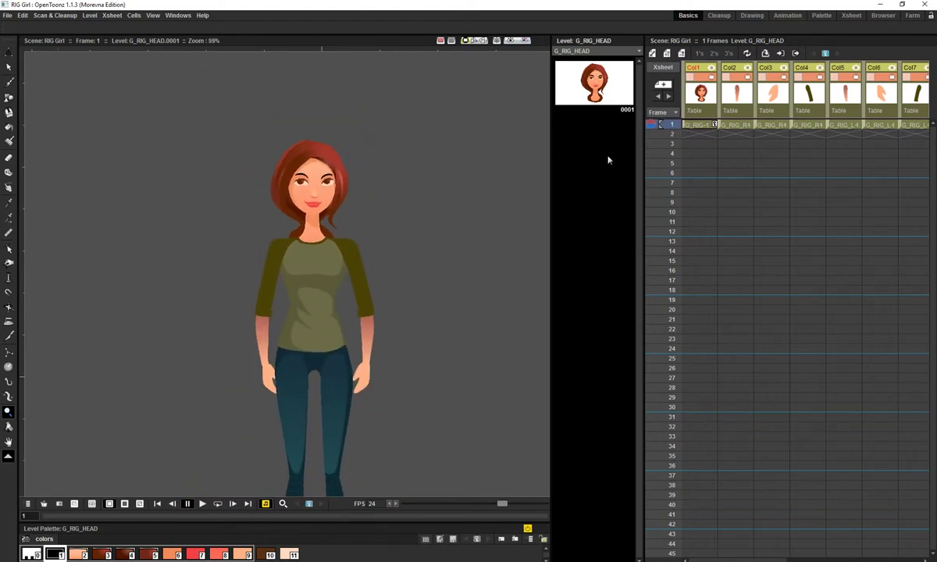
{"action": "scroll", "coordinate": [344, 235], "scroll_direction": "up", "scroll_amount": 3}
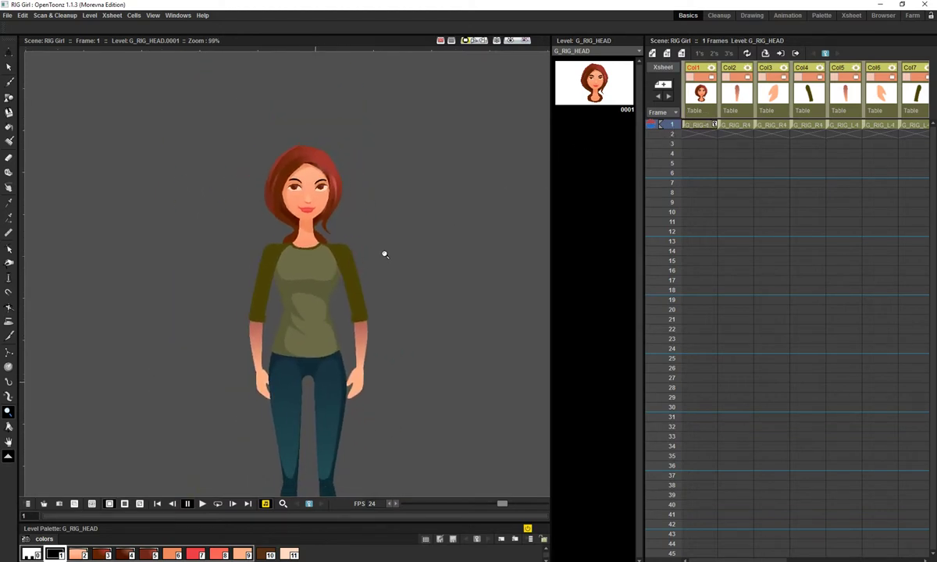
{"action": "left_click_drag", "start_coordinate": [359, 244], "coordinate": [366, 256]}
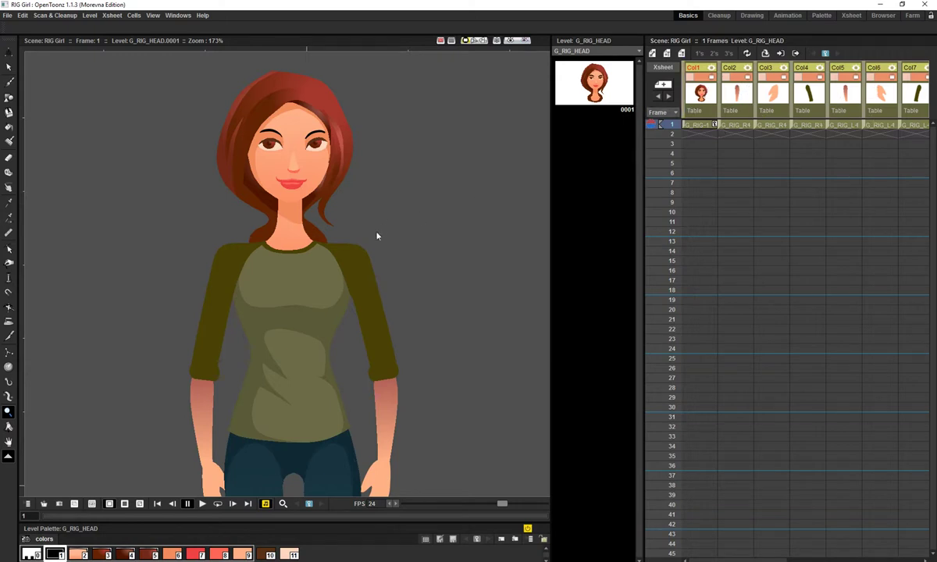
{"action": "left_click_drag", "start_coordinate": [357, 255], "coordinate": [356, 251]}
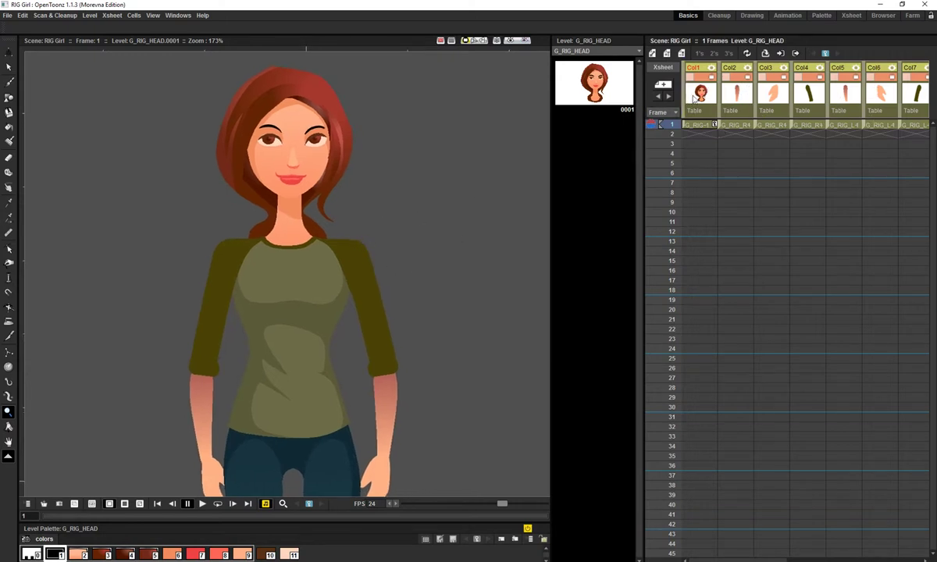
{"action": "left_click_drag", "start_coordinate": [285, 232], "coordinate": [324, 162]}
{"action": "left_click_drag", "start_coordinate": [328, 222], "coordinate": [330, 283]}
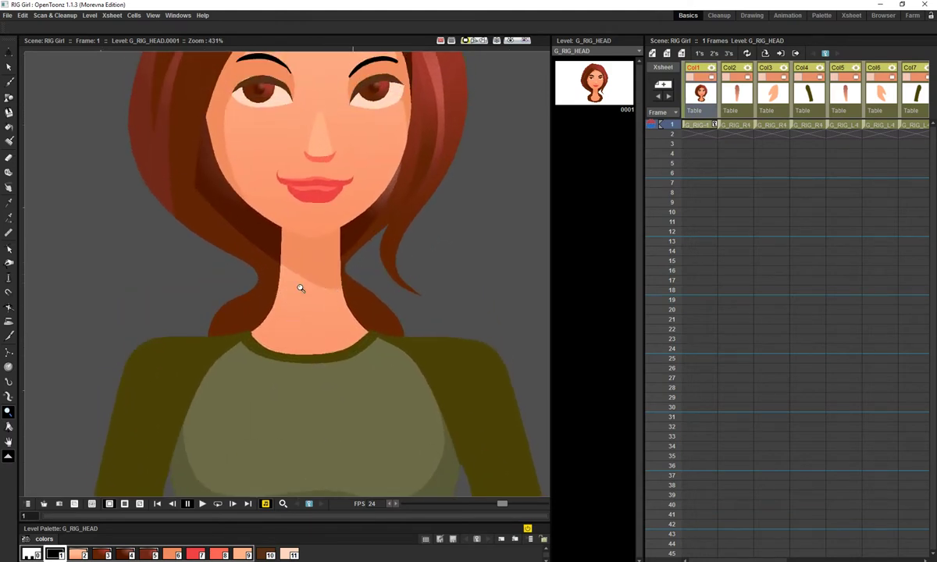
{"action": "scroll", "coordinate": [324, 281], "scroll_direction": "down", "scroll_amount": 7}
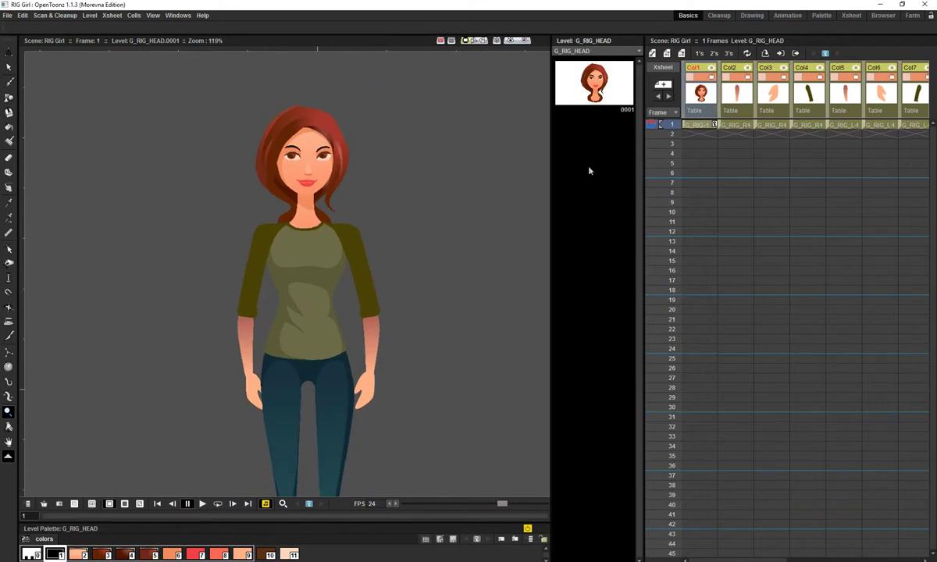
- Try moving the head (Col1) and the right forearm (Col2) separately with the Animate tool, undoing each move
{"action": "left_click_drag", "start_coordinate": [353, 276], "coordinate": [338, 272]}
{"action": "key", "text": "e"}
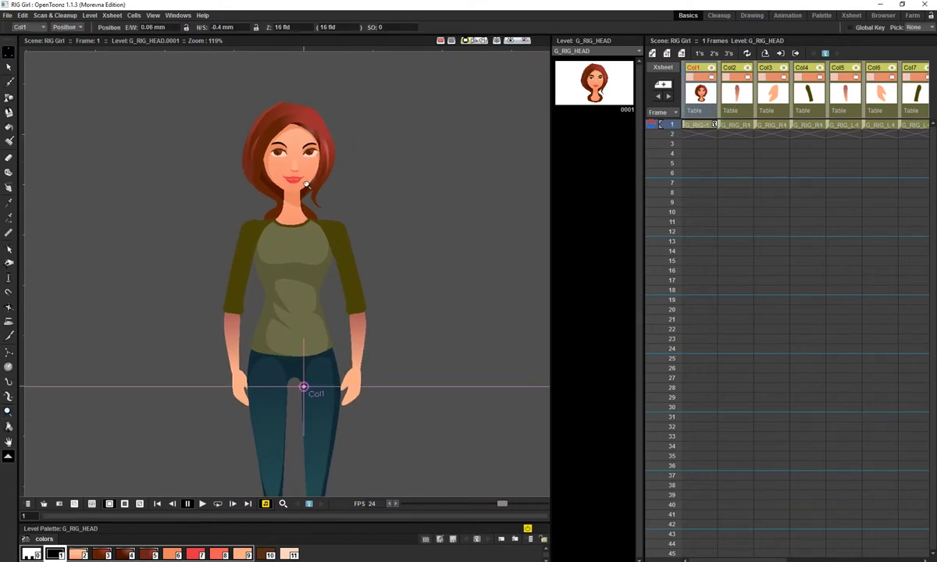
{"action": "left_click_drag", "start_coordinate": [283, 164], "coordinate": [309, 151]}
{"action": "key", "text": "ctrl+z"}
{"action": "left_click", "coordinate": [734, 97]}
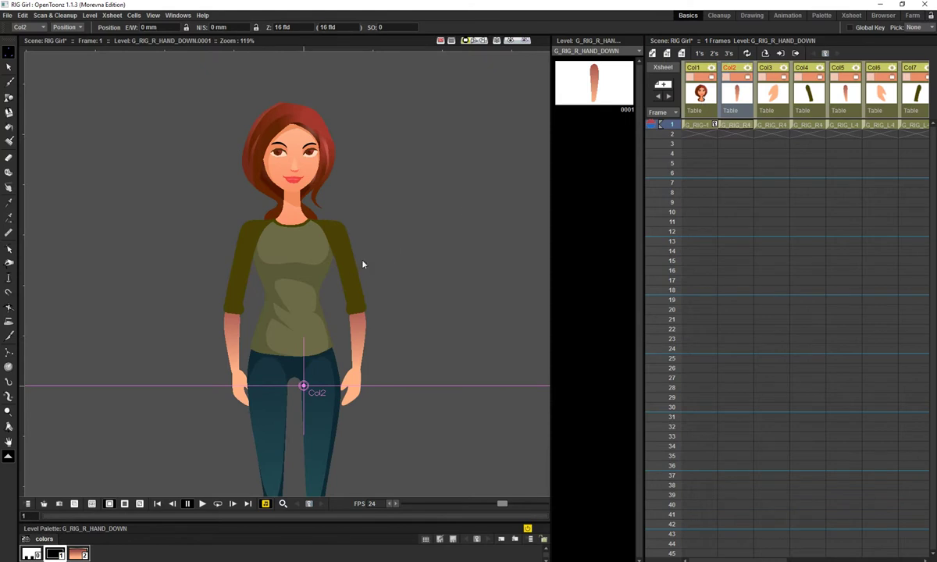
{"action": "left_click_drag", "start_coordinate": [355, 268], "coordinate": [462, 238]}
{"action": "key", "text": "ctrl+z"}
- Try moving the right hand (Col3) and the right upper arm (Col4) separately, undoing each move
{"action": "left_click", "coordinate": [776, 94]}
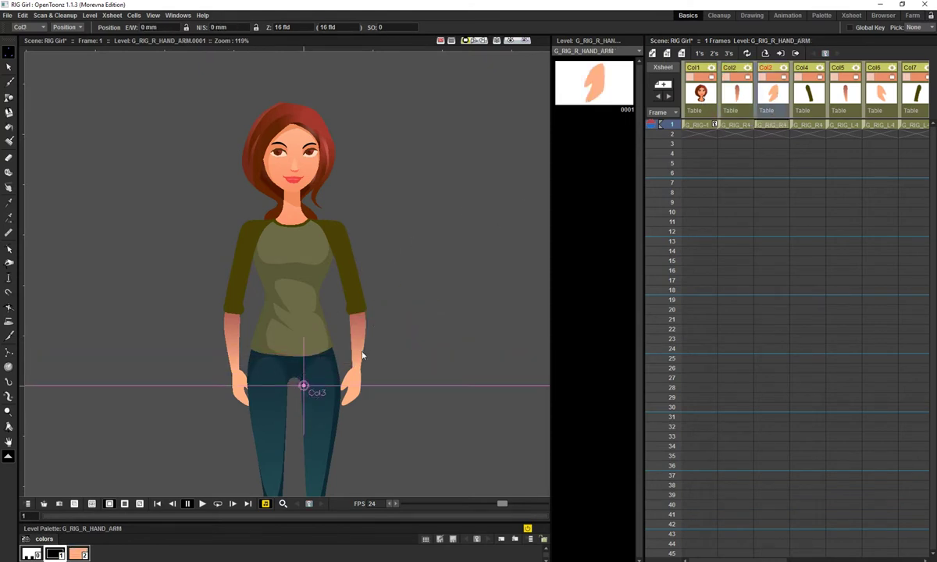
{"action": "left_click_drag", "start_coordinate": [360, 366], "coordinate": [416, 360]}
{"action": "key", "text": "ctrl+z"}
{"action": "left_click", "coordinate": [809, 95]}
{"action": "left_click_drag", "start_coordinate": [352, 281], "coordinate": [399, 203]}
{"action": "key", "text": "ctrl+z"}
- Try moving the left upper arm (Col7) and the right lower leg (Col8) separately, undoing each move
{"action": "left_click_drag", "start_coordinate": [847, 121], "coordinate": [758, 176]}
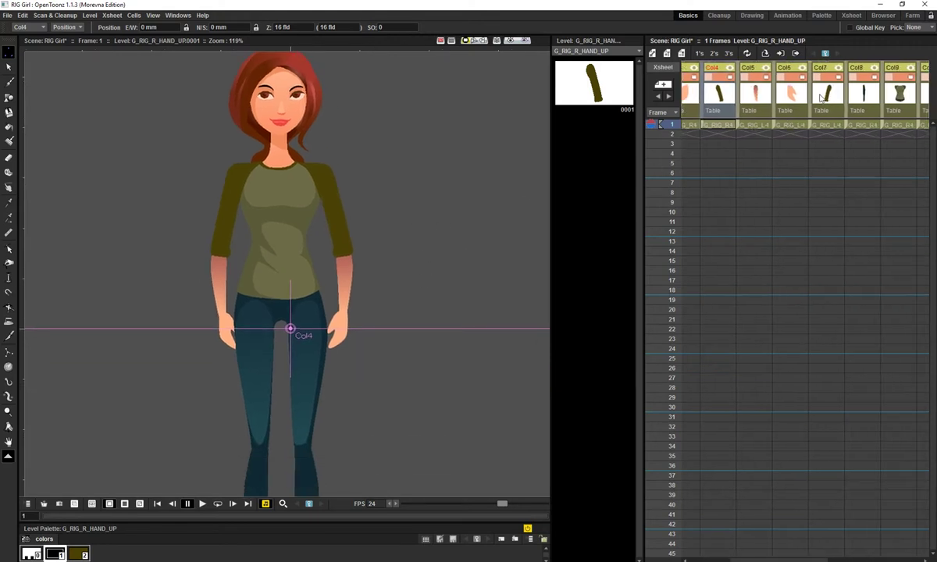
{"action": "left_click", "coordinate": [820, 99]}
{"action": "left_click_drag", "start_coordinate": [442, 328], "coordinate": [356, 265]}
{"action": "key", "text": "ctrl+z"}
{"action": "left_click_drag", "start_coordinate": [867, 97], "coordinate": [779, 96]}
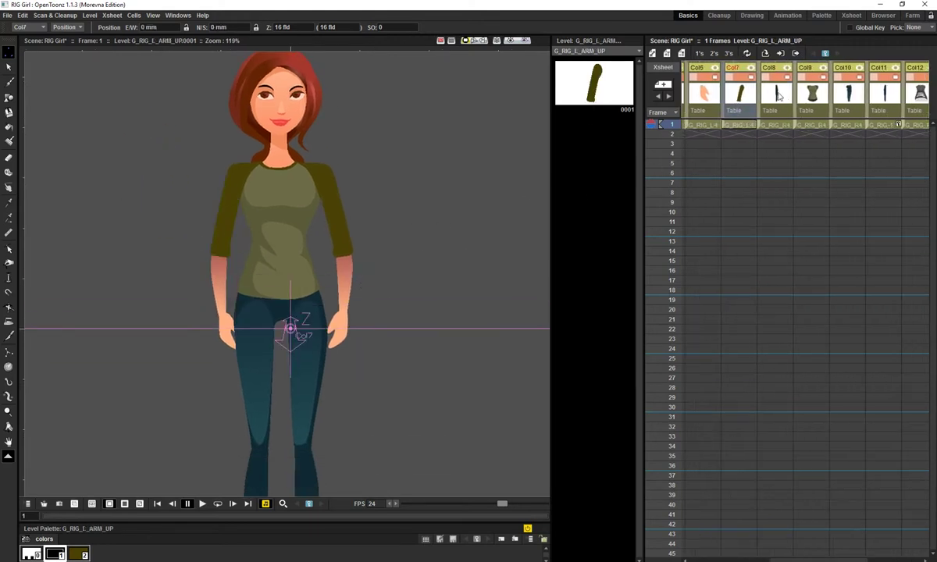
{"action": "left_click", "coordinate": [778, 96]}
{"action": "left_click_drag", "start_coordinate": [439, 285], "coordinate": [457, 176]}
{"action": "key", "text": "ctrl+z"}
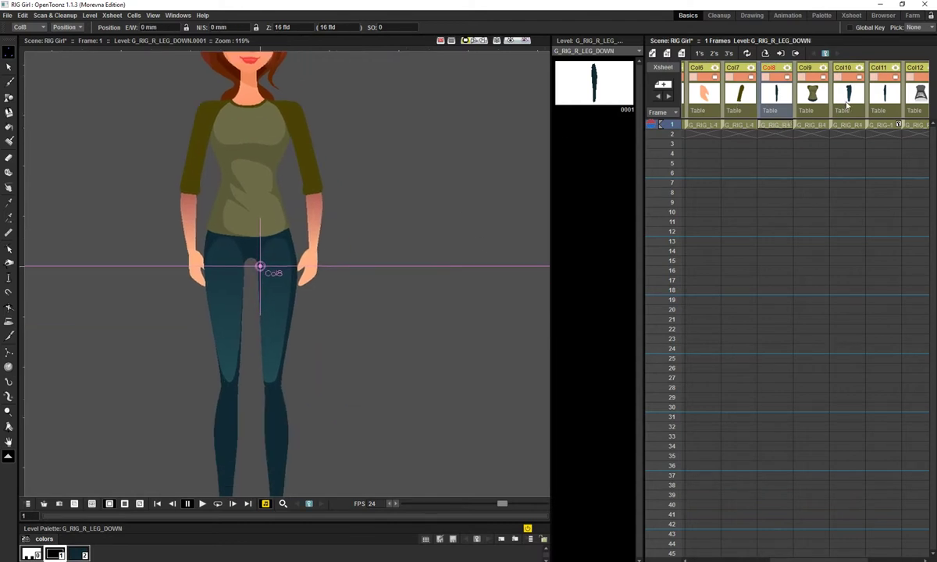
- Try moving the body column (Col9) away from the other parts, and undo the move
{"action": "left_click", "coordinate": [871, 97]}
{"action": "left_click", "coordinate": [811, 96]}
{"action": "left_click_drag", "start_coordinate": [434, 244], "coordinate": [451, 308]}
{"action": "left_click_drag", "start_coordinate": [390, 269], "coordinate": [435, 266]}
{"action": "key", "text": "ctrl+z"}
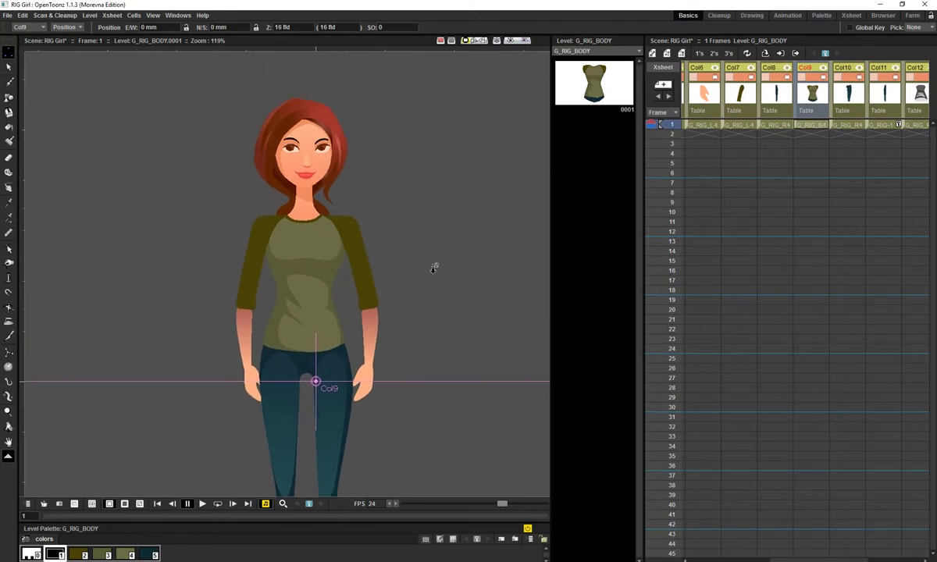
- Select the right foot column (Col12) and examine the character's hands, arms and shirt up close
{"action": "key", "text": "shift+space"}
{"action": "mouse_move", "coordinate": [364, 320]}
{"action": "left_mouse_down"}
{"action": "mouse_move", "coordinate": [403, 279]}
{"action": "mouse_move", "coordinate": [376, 324]}
{"action": "left_mouse_up"}
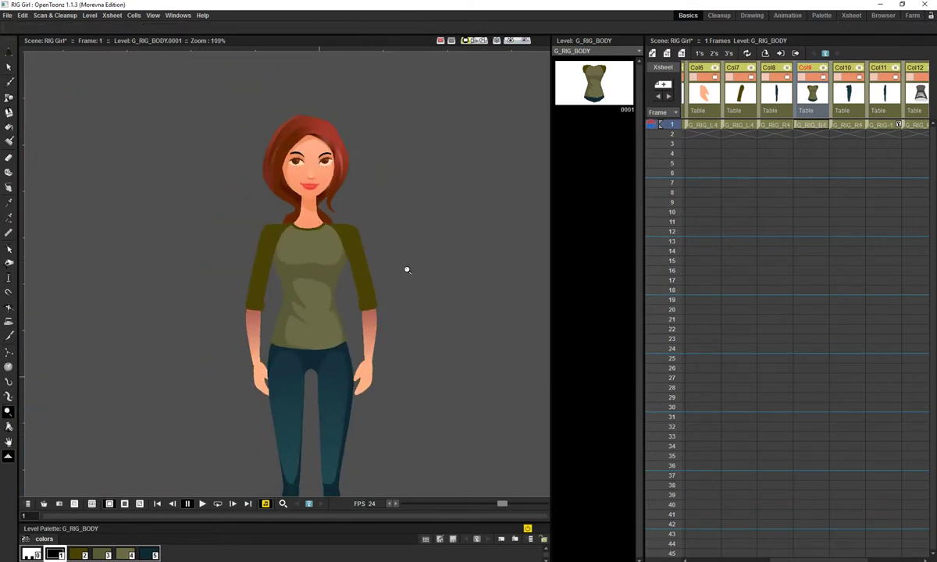
{"action": "left_click_drag", "start_coordinate": [831, 146], "coordinate": [712, 254]}
{"action": "left_click", "coordinate": [801, 95]}
{"action": "left_click_drag", "start_coordinate": [414, 250], "coordinate": [389, 236]}
{"action": "left_click_drag", "start_coordinate": [348, 266], "coordinate": [347, 246]}
{"action": "scroll", "coordinate": [349, 264], "scroll_direction": "up", "scroll_amount": 12}
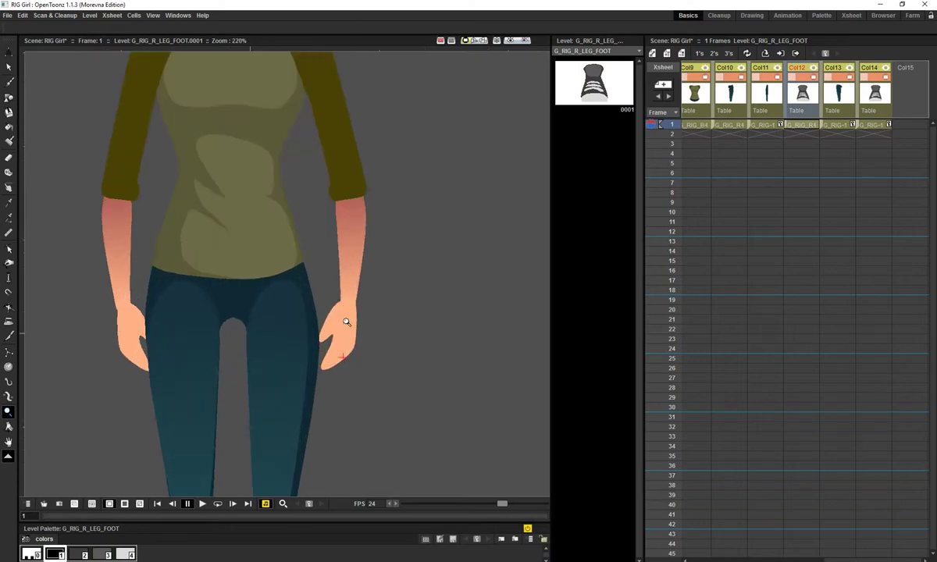
{"action": "scroll", "coordinate": [418, 229], "scroll_direction": "down", "scroll_amount": 11}
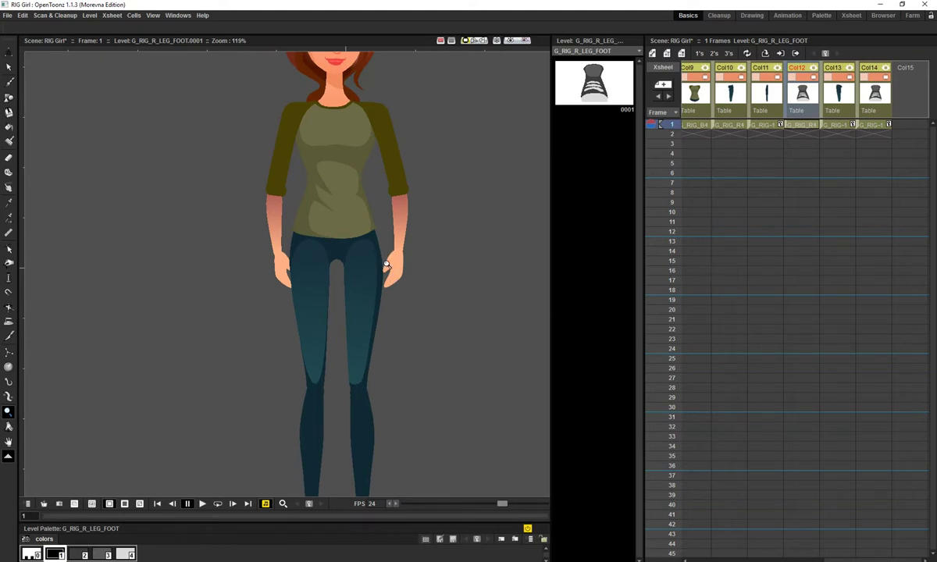
{"action": "left_click_drag", "start_coordinate": [389, 260], "coordinate": [392, 273]}
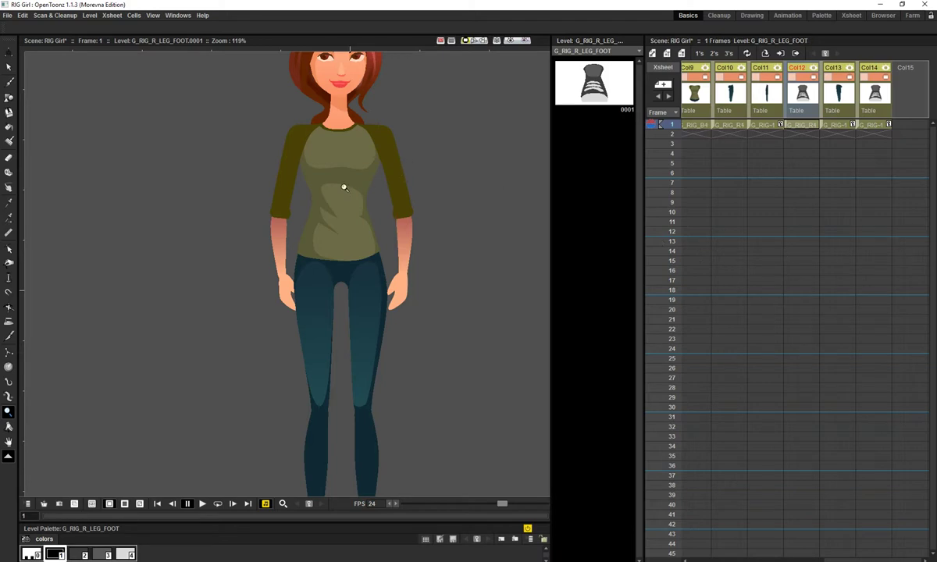
{"action": "scroll", "coordinate": [343, 187], "scroll_direction": "up", "scroll_amount": 5}
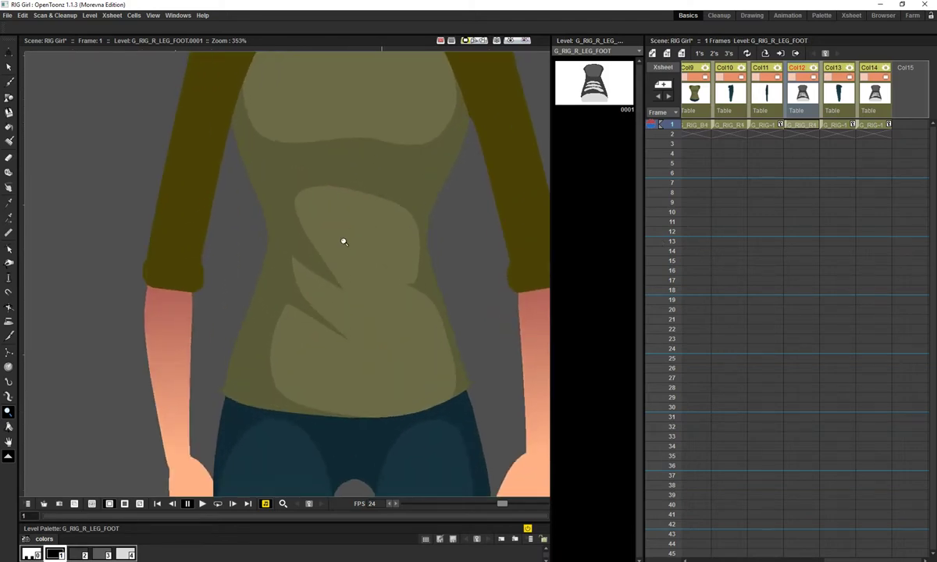
{"action": "left_click_drag", "start_coordinate": [343, 242], "coordinate": [329, 282]}
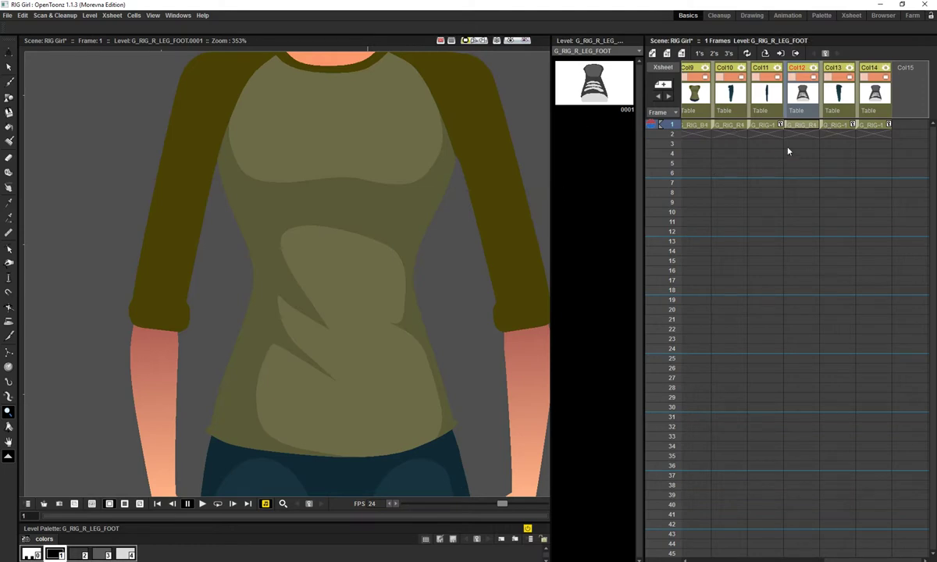
- Extend the right foot's exposure in Col12 through frame 7 and duplicate its drawing as 0002 in the level
{"action": "left_click", "coordinate": [807, 128]}
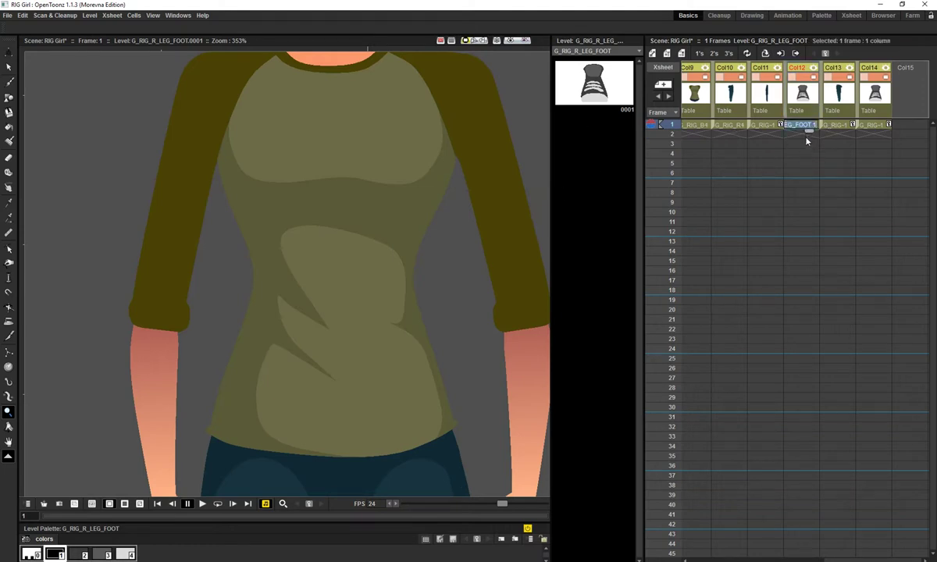
{"action": "left_click_drag", "start_coordinate": [810, 135], "coordinate": [810, 187]}
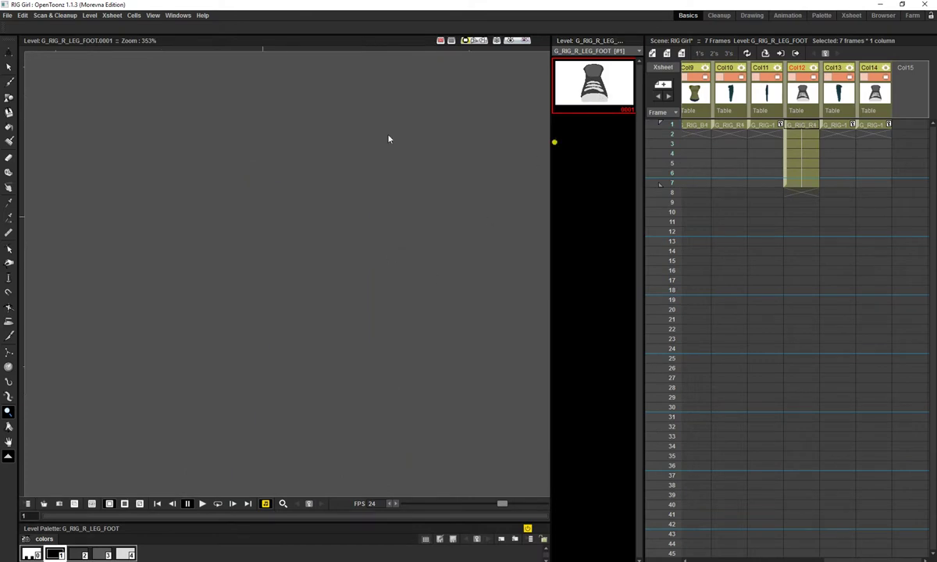
{"action": "mouse_move", "coordinate": [400, 328]}
{"action": "left_mouse_down"}
{"action": "mouse_move", "coordinate": [404, 260]}
{"action": "mouse_move", "coordinate": [412, 322]}
{"action": "mouse_move", "coordinate": [382, 258]}
{"action": "left_mouse_up"}
{"action": "left_click_drag", "start_coordinate": [430, 300], "coordinate": [457, 166]}
{"action": "left_click_drag", "start_coordinate": [379, 270], "coordinate": [469, 291]}
{"action": "left_click", "coordinate": [583, 109]}
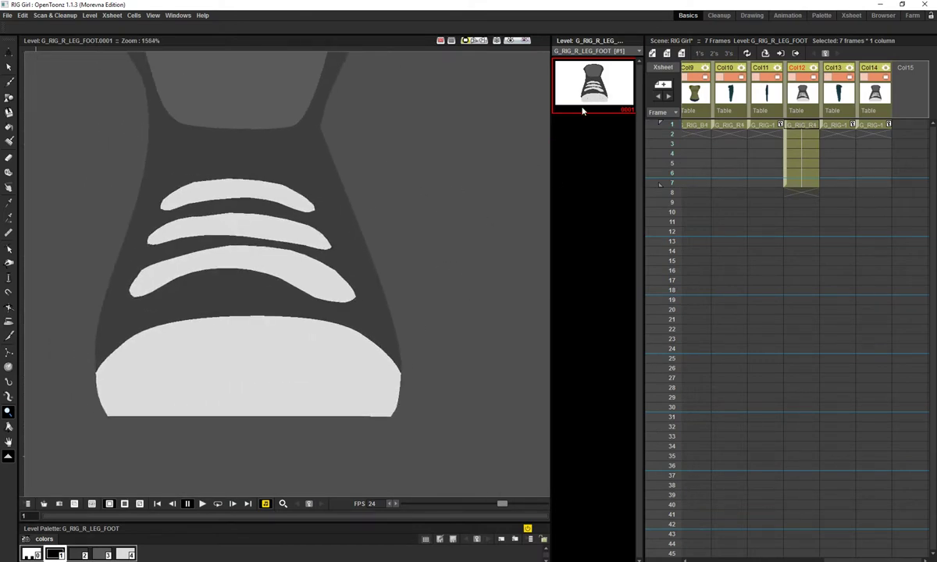
{"action": "key", "text": "ctrl+c"}
{"action": "key", "text": "ctrl+v"}
{"action": "left_click", "coordinate": [594, 143]}
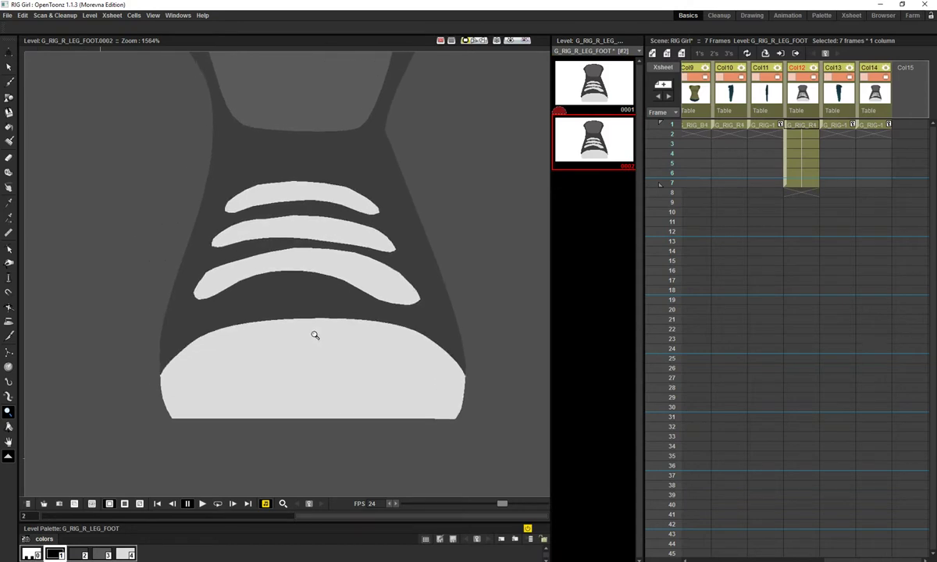
- Raise the upper edge of the white toe cap in foot drawing 0002 by its middle control point, undoing the corner point move
{"action": "key", "text": "c"}
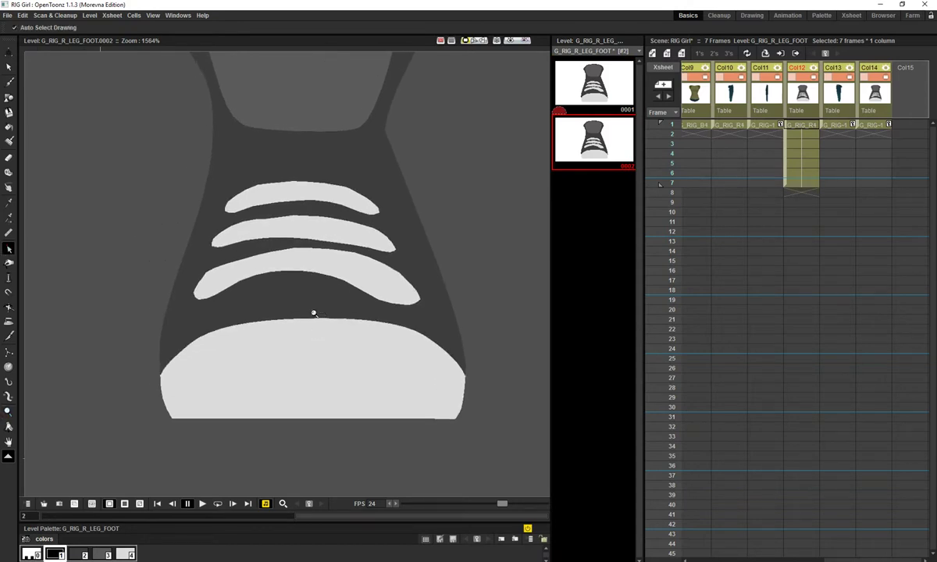
{"action": "left_click_drag", "start_coordinate": [302, 327], "coordinate": [307, 328]}
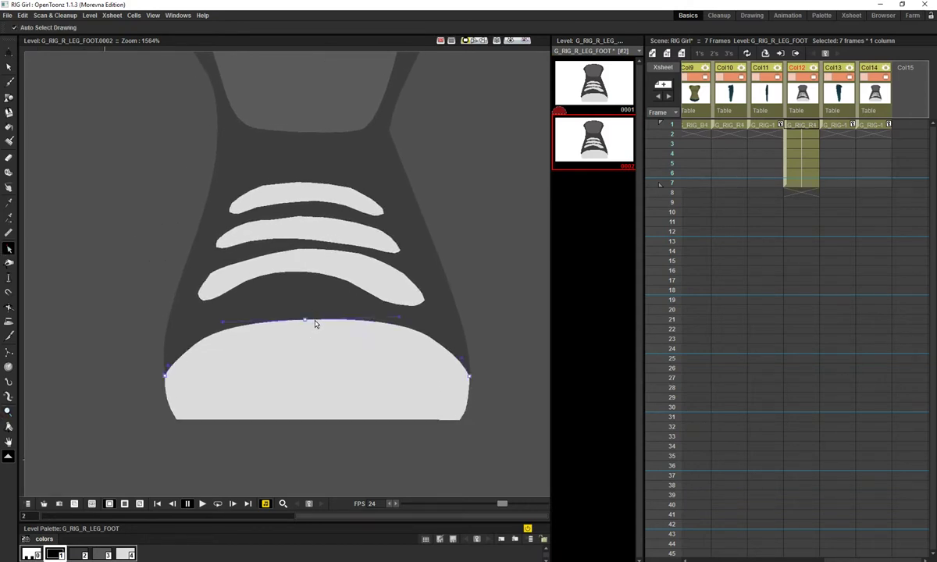
{"action": "left_click", "coordinate": [305, 321]}
{"action": "left_click_drag", "start_coordinate": [305, 321], "coordinate": [298, 279]}
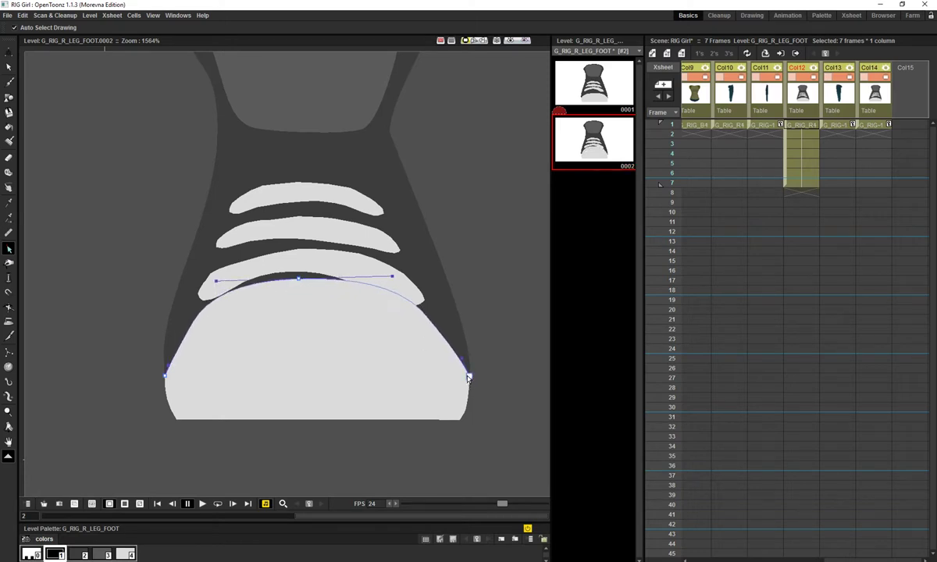
{"action": "left_click_drag", "start_coordinate": [469, 378], "coordinate": [526, 394]}
{"action": "key", "text": "ctrl+z"}
- Place foot drawing 0002 in Col12 and expose it from frame 8 through frame 17
{"action": "left_click_drag", "start_coordinate": [332, 251], "coordinate": [371, 362]}
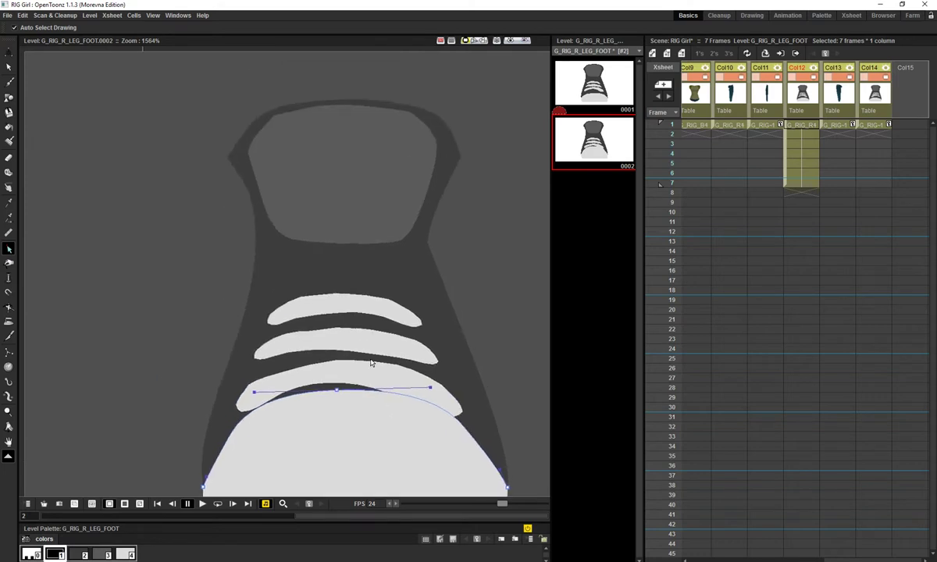
{"action": "left_click", "coordinate": [339, 248]}
{"action": "left_click_drag", "start_coordinate": [342, 278], "coordinate": [341, 275]}
{"action": "scroll", "coordinate": [380, 307], "scroll_direction": "down", "scroll_amount": 5}
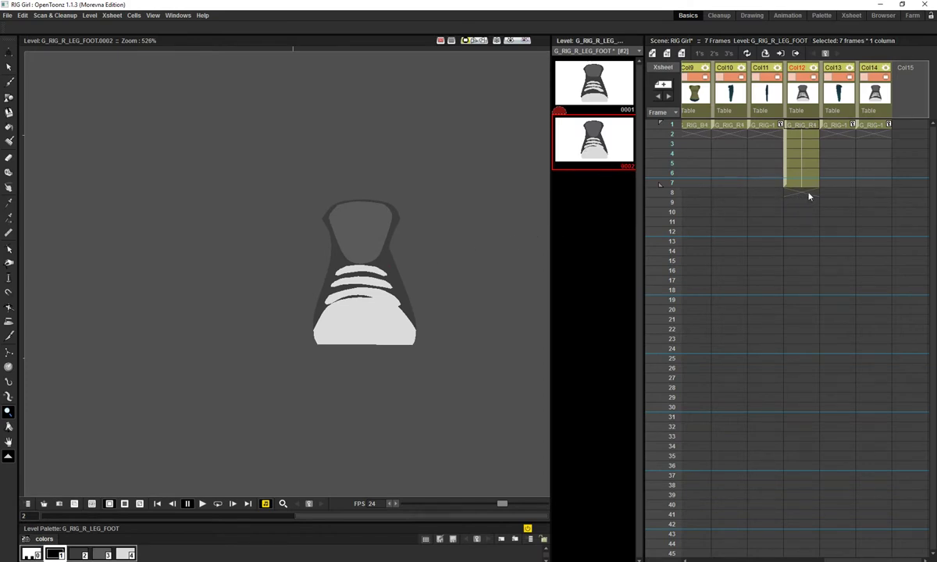
{"action": "mouse_move", "coordinate": [594, 141]}
{"action": "left_mouse_down"}
{"action": "mouse_move", "coordinate": [763, 214]}
{"action": "mouse_move", "coordinate": [803, 193]}
{"action": "mouse_move", "coordinate": [809, 286]}
{"action": "left_mouse_up"}
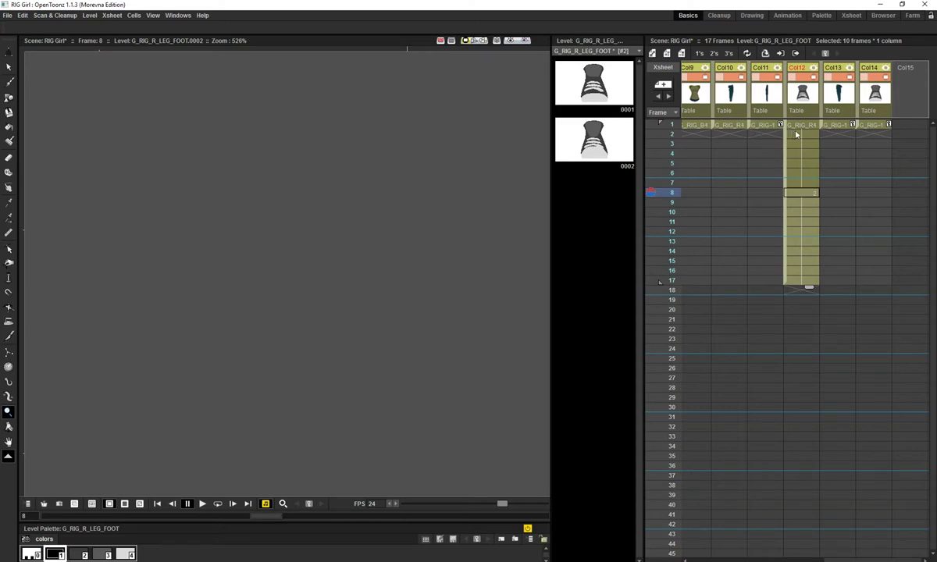
- Undo the foot's exposure changes and duplicated drawing in Col12, and view the whole character with the first columns
{"action": "key", "text": "ctrl+z"}
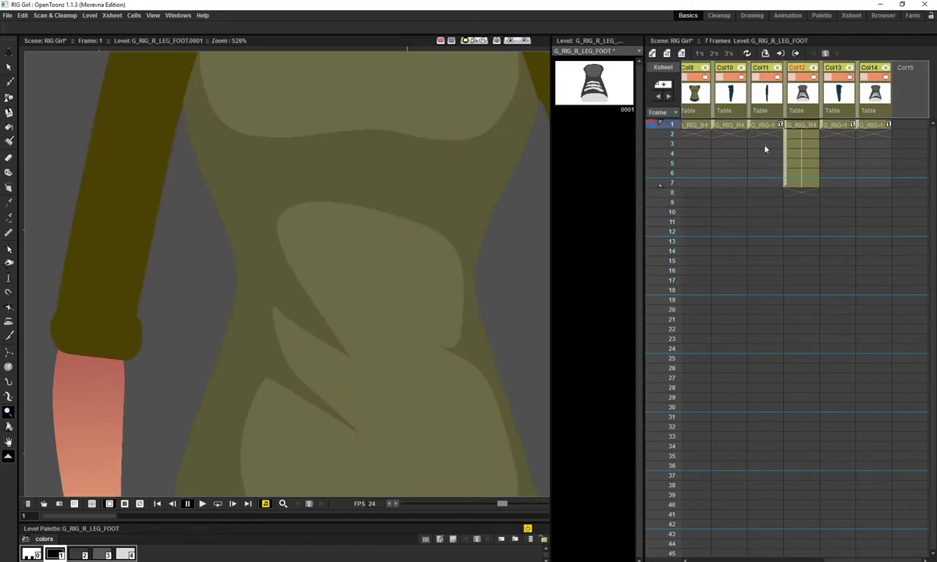
{"action": "key", "text": "ctrl+z"}
{"action": "scroll", "coordinate": [432, 247], "scroll_direction": "down", "scroll_amount": 8}
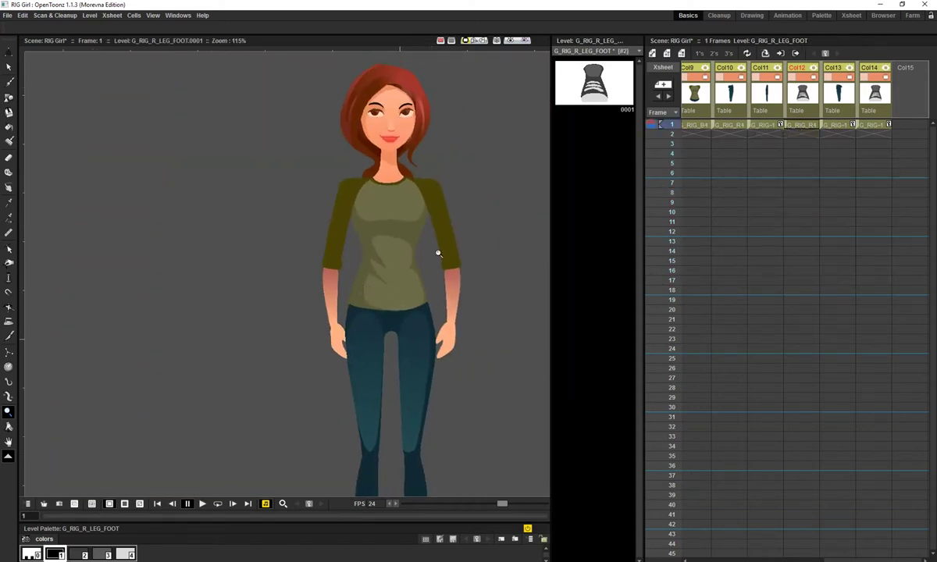
{"action": "scroll", "coordinate": [781, 179], "scroll_direction": "left", "scroll_amount": 8}
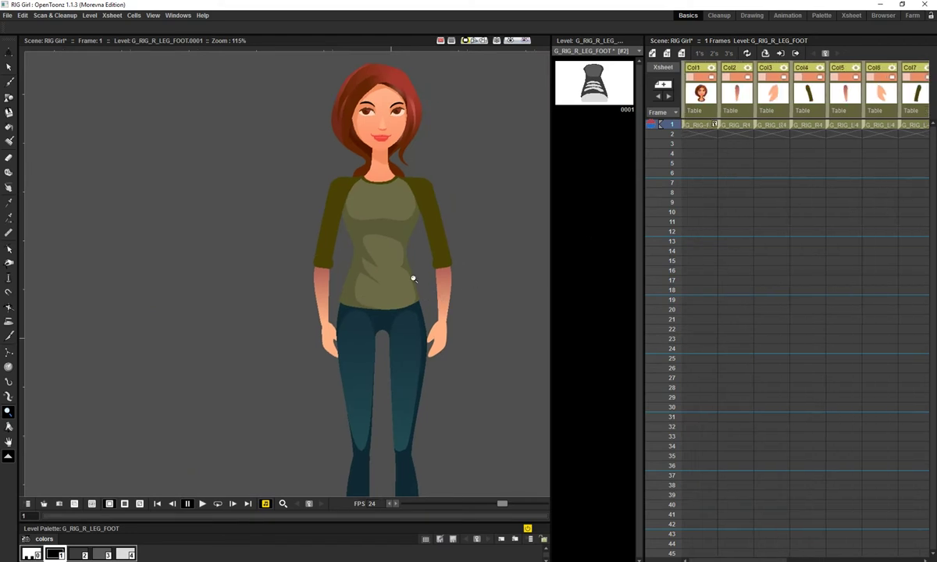
{"action": "scroll", "coordinate": [422, 258], "scroll_direction": "down", "scroll_amount": 3}
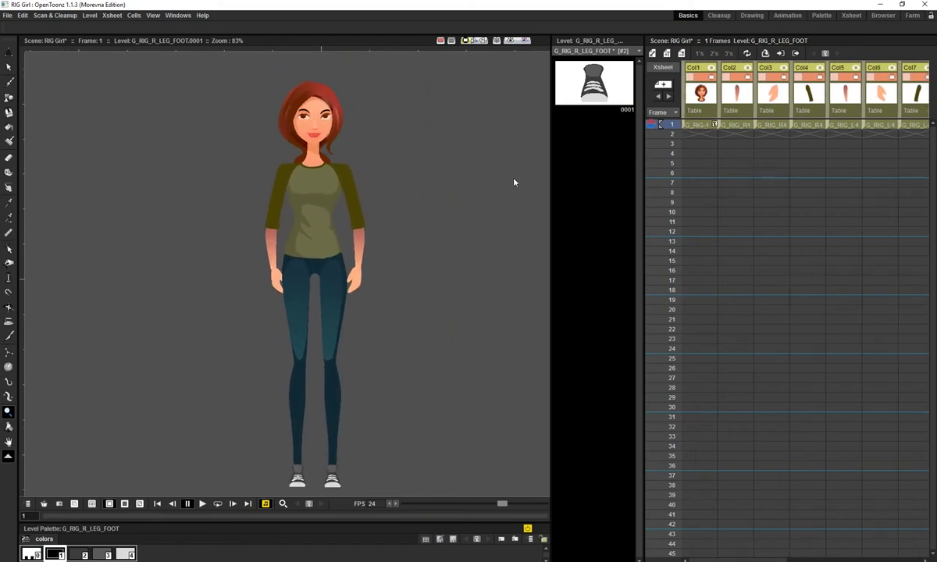
{"action": "left_click", "coordinate": [327, 243]}
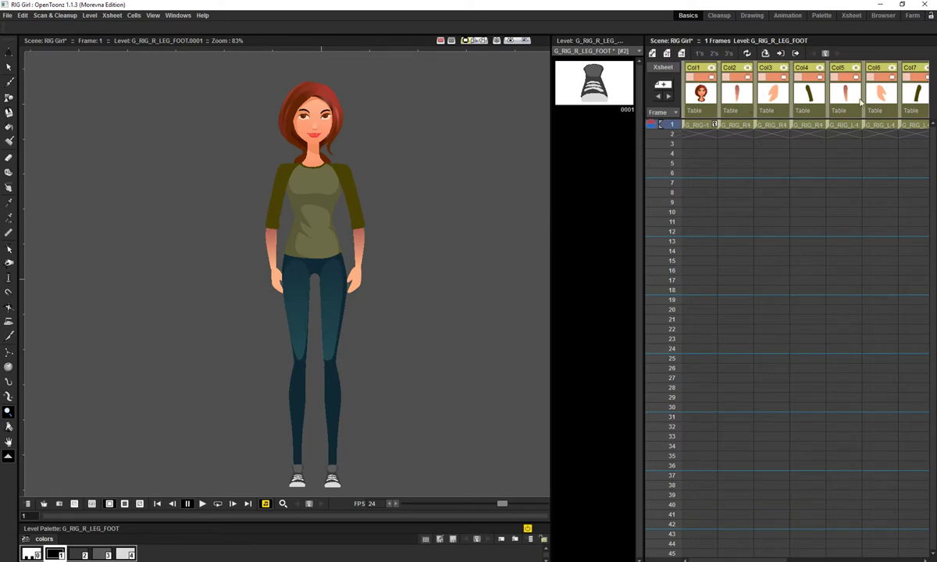
- Switch the Animate tool to Center mode and place the head's (Col1) rotation center at the base of the neck
{"action": "scroll", "coordinate": [793, 146], "scroll_direction": "right", "scroll_amount": 8}
{"action": "scroll", "coordinate": [792, 148], "scroll_direction": "left", "scroll_amount": 8}
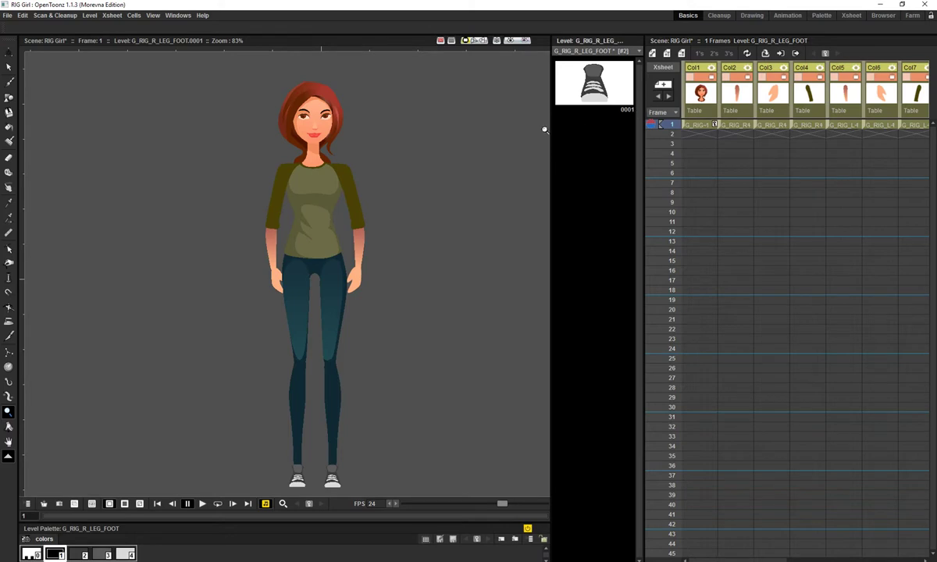
{"action": "left_click", "coordinate": [697, 104]}
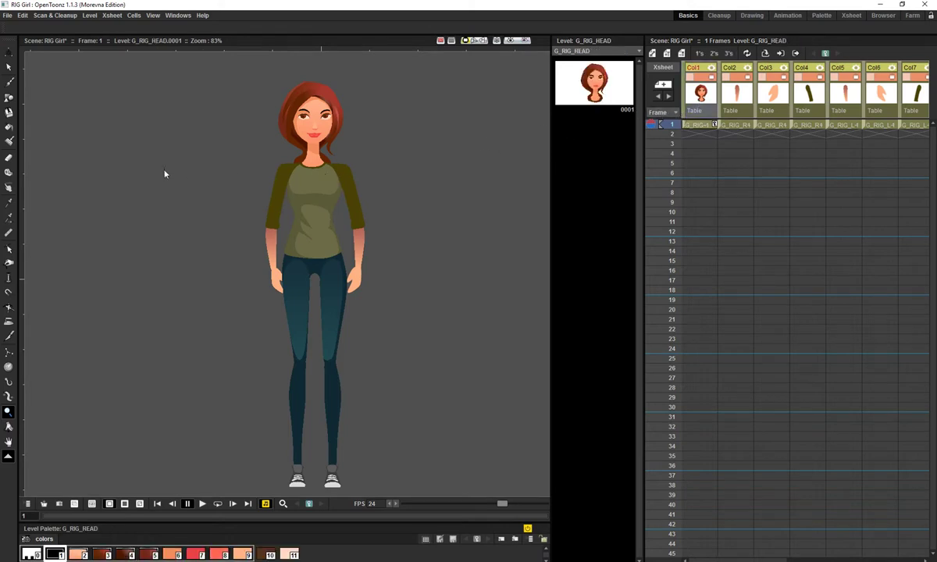
{"action": "left_click", "coordinate": [9, 52]}
{"action": "left_click_drag", "start_coordinate": [344, 198], "coordinate": [349, 220]}
{"action": "key", "text": "shift+space"}
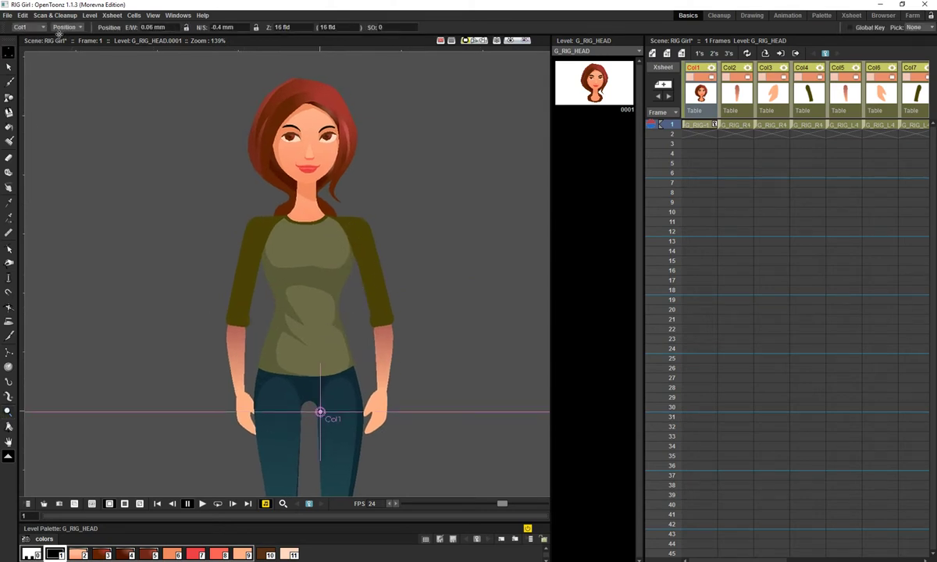
{"action": "key", "text": "c"}
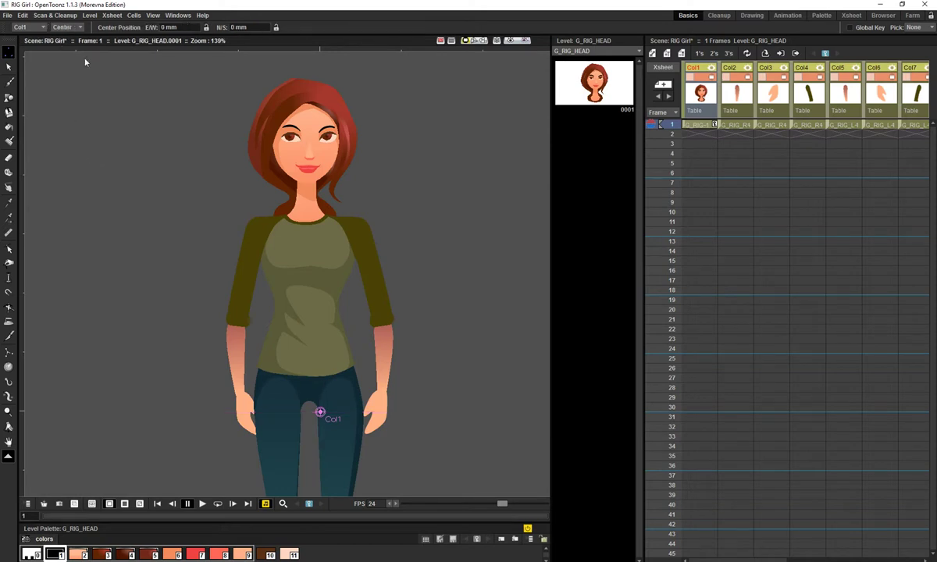
{"action": "left_click_drag", "start_coordinate": [323, 414], "coordinate": [309, 218]}
- Place the right forearm's (Col2) center at the elbow under the sleeve cuff, about 19 mm E/W and 28 mm N/S
{"action": "left_click_drag", "start_coordinate": [361, 284], "coordinate": [356, 250]}
{"action": "left_click", "coordinate": [741, 87]}
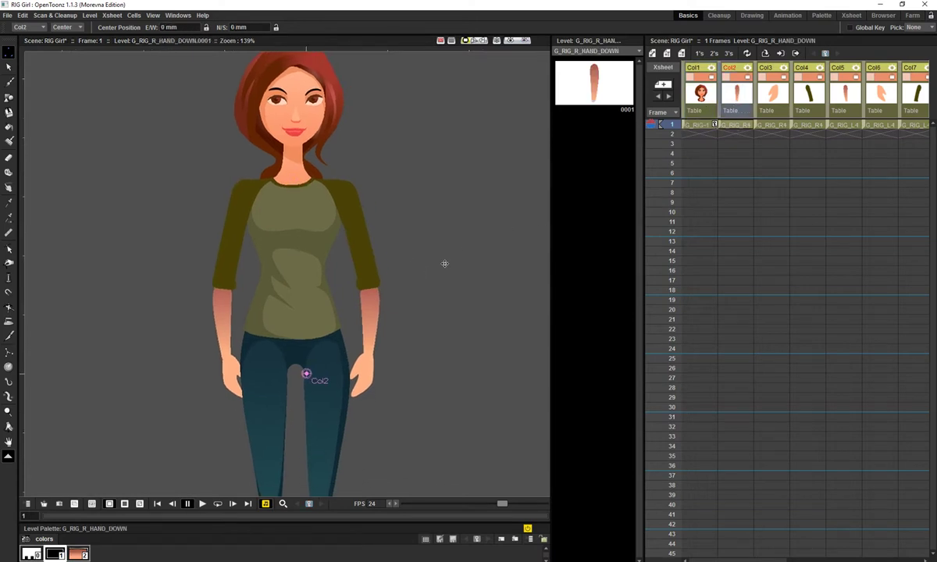
{"action": "left_click_drag", "start_coordinate": [307, 373], "coordinate": [368, 287]}
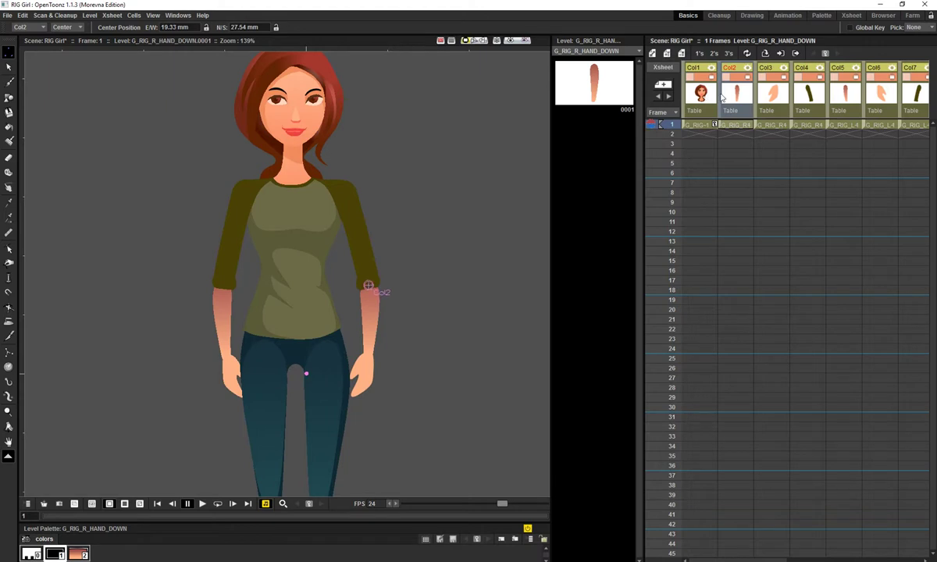
- Place the right hand's (Col3) center at the wrist and the right upper arm's (Col4) at the shoulder, about 11 mm E/W and 56 mm N/S
{"action": "left_click", "coordinate": [771, 93]}
{"action": "mouse_move", "coordinate": [448, 227]}
{"action": "left_mouse_down"}
{"action": "mouse_move", "coordinate": [438, 228]}
{"action": "mouse_move", "coordinate": [440, 180]}
{"action": "left_mouse_up"}
{"action": "mouse_move", "coordinate": [299, 327]}
{"action": "left_mouse_down"}
{"action": "mouse_move", "coordinate": [285, 307]}
{"action": "mouse_move", "coordinate": [325, 296]}
{"action": "mouse_move", "coordinate": [384, 315]}
{"action": "left_mouse_up"}
{"action": "left_click", "coordinate": [811, 96]}
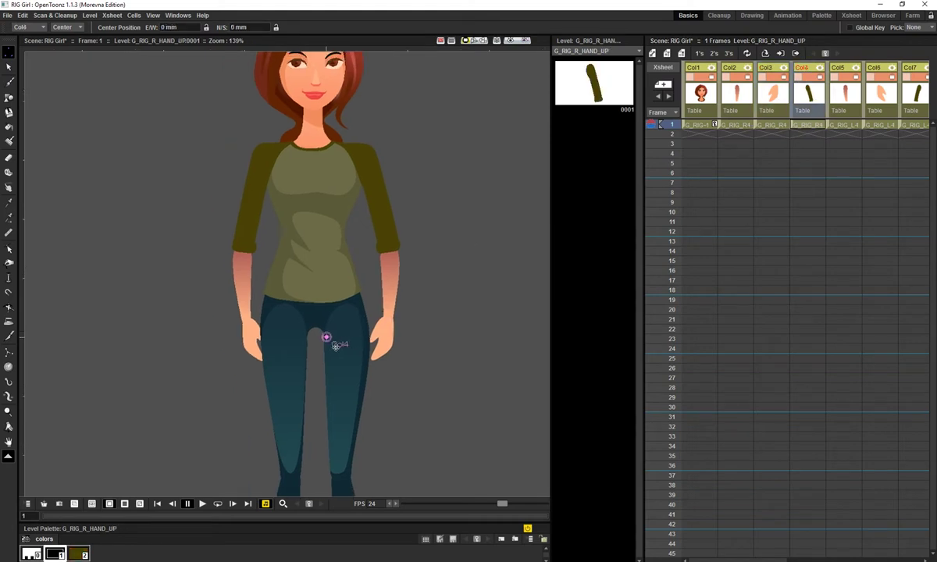
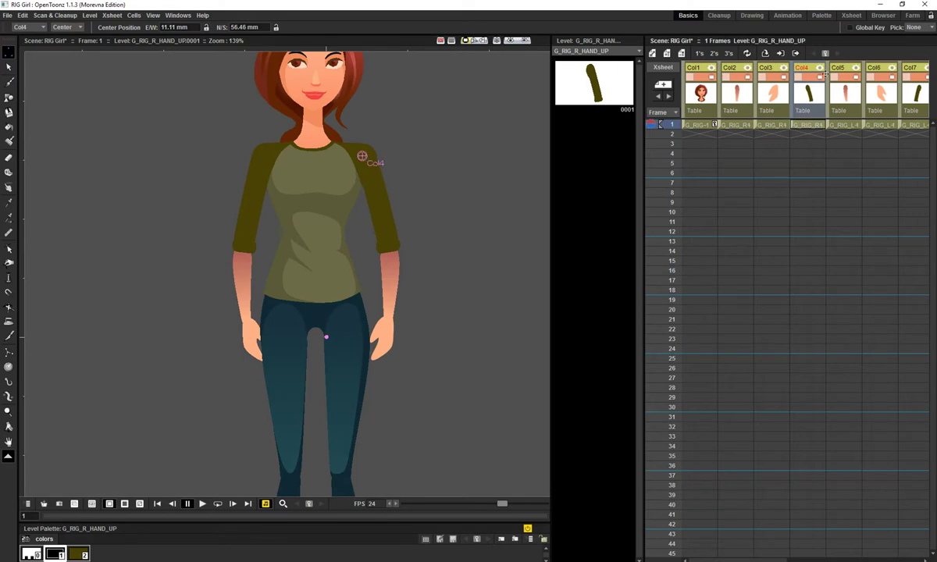
- Place the left forearm's (Col5) center at the elbow and the left hand's (Col6) at the wrist, about -25 mm E/W and 5 mm N/S
{"action": "left_click", "coordinate": [843, 86]}
{"action": "mouse_move", "coordinate": [420, 242]}
{"action": "left_mouse_down"}
{"action": "mouse_move", "coordinate": [412, 249]}
{"action": "mouse_move", "coordinate": [431, 250]}
{"action": "left_mouse_up"}
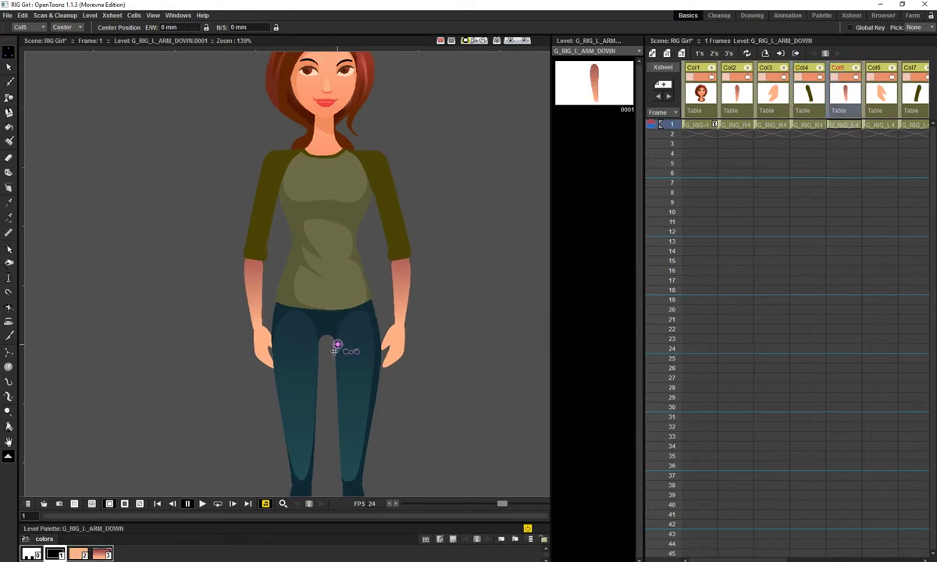
{"action": "left_click_drag", "start_coordinate": [338, 344], "coordinate": [255, 257]}
{"action": "left_click", "coordinate": [882, 105]}
{"action": "left_click_drag", "start_coordinate": [472, 232], "coordinate": [494, 183]}
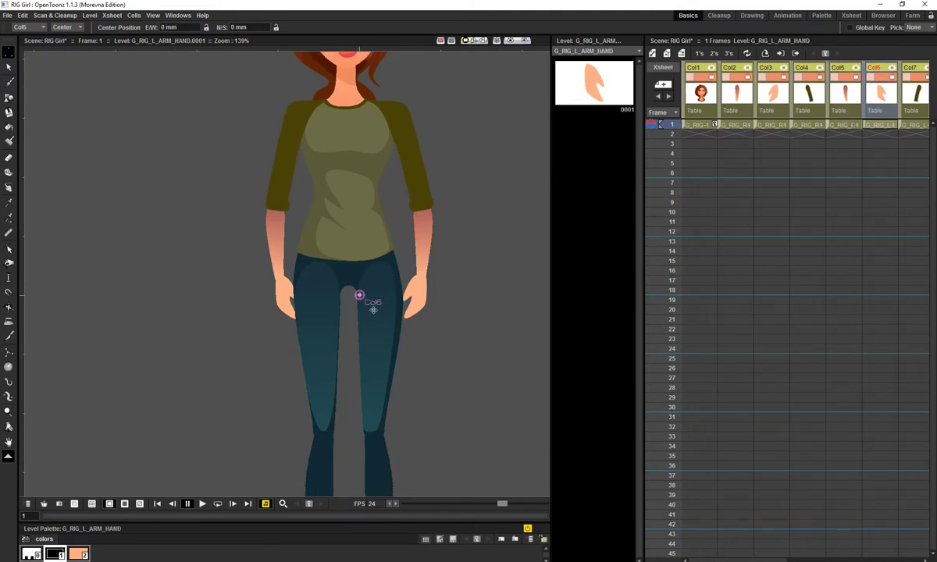
{"action": "left_click_drag", "start_coordinate": [359, 295], "coordinate": [278, 282]}
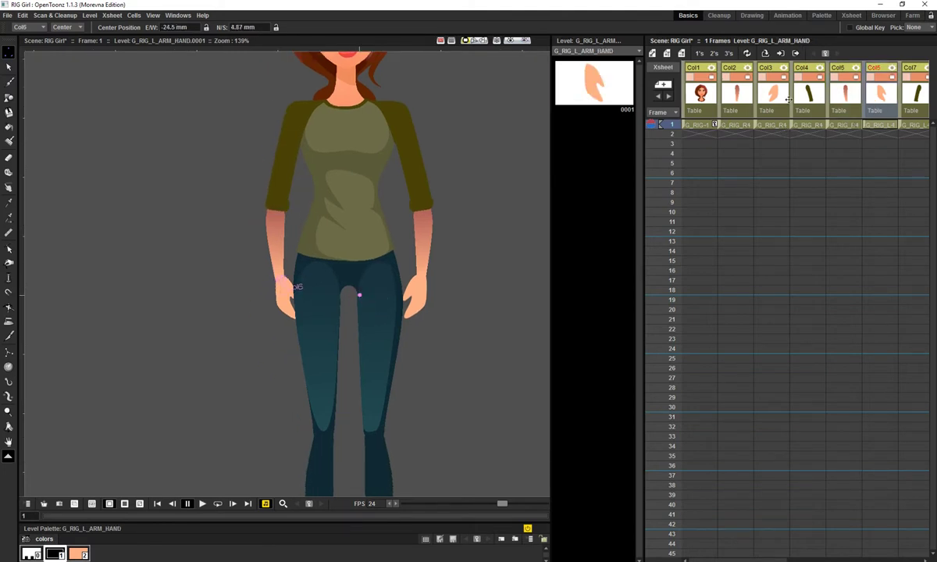
- Place the left upper arm's (Col7) center at the left shoulder
{"action": "scroll", "coordinate": [797, 110], "scroll_direction": "right", "scroll_amount": 2}
{"action": "left_click", "coordinate": [847, 95]}
{"action": "left_click_drag", "start_coordinate": [449, 256], "coordinate": [444, 406]}
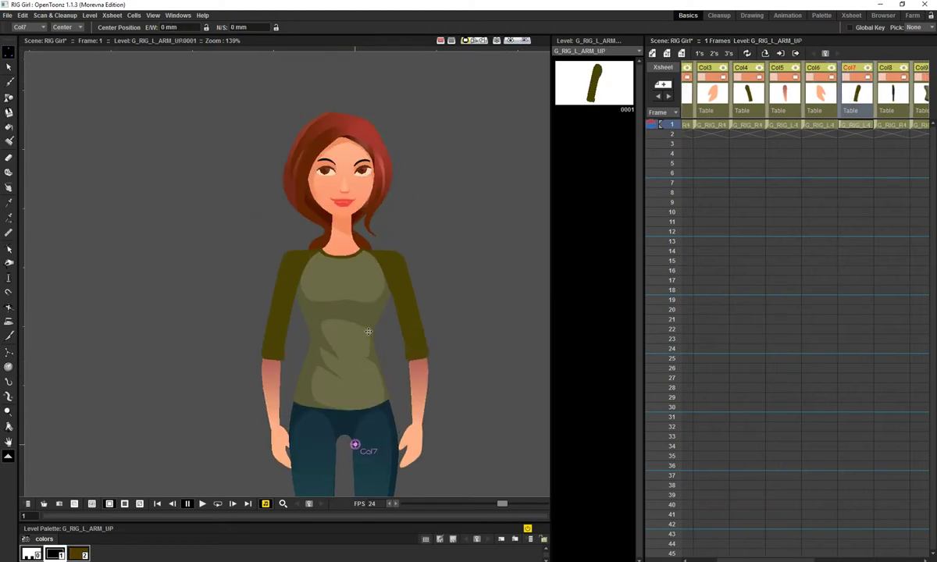
{"action": "left_click_drag", "start_coordinate": [368, 331], "coordinate": [368, 313]}
{"action": "left_click_drag", "start_coordinate": [354, 426], "coordinate": [293, 240]}
- Place the right lower leg's (Col8) center at the knee, about 4 mm E/W and -42 mm N/S
{"action": "left_click_drag", "start_coordinate": [869, 140], "coordinate": [816, 148]}
{"action": "left_click", "coordinate": [839, 88]}
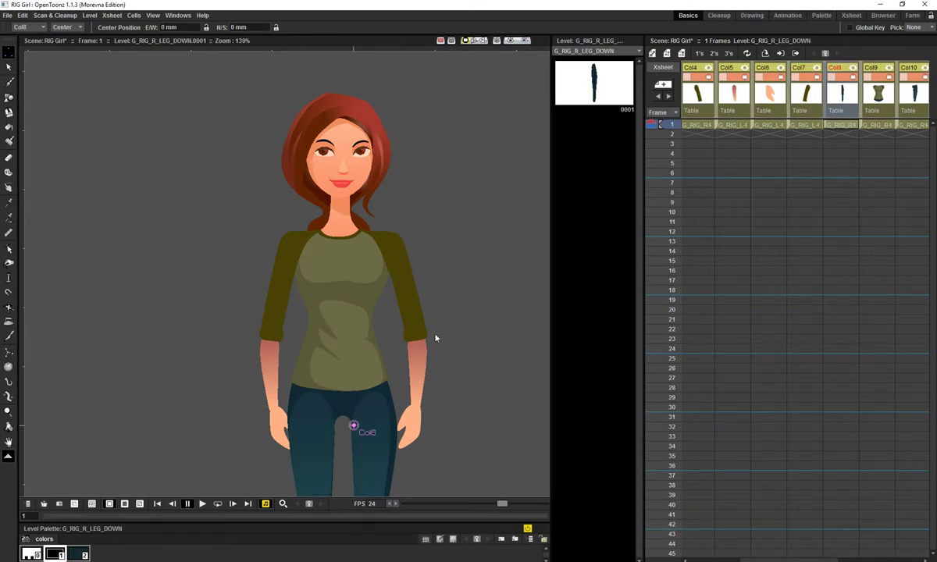
{"action": "left_click_drag", "start_coordinate": [422, 459], "coordinate": [440, 212]}
{"action": "key", "text": "a"}
{"action": "key", "text": "ctrl+z"}
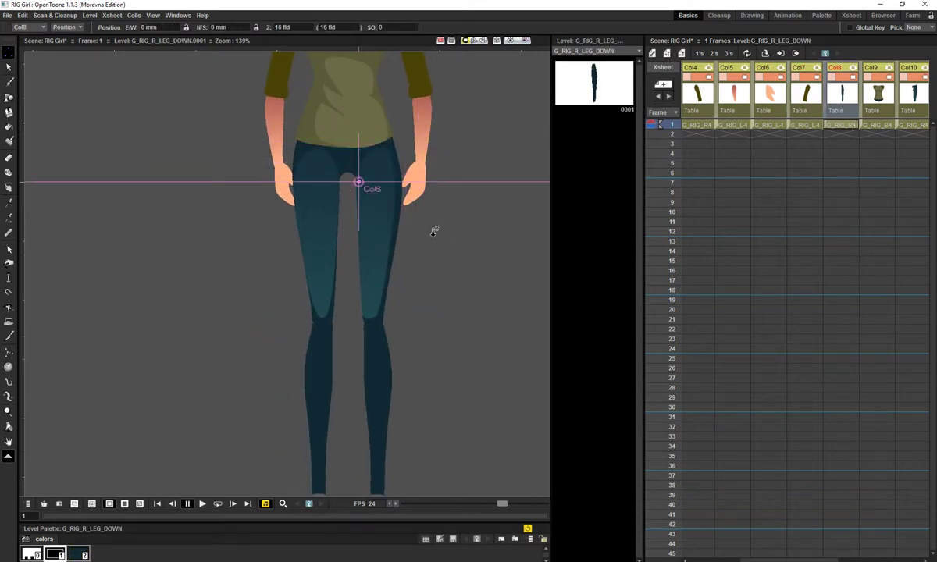
{"action": "left_click_drag", "start_coordinate": [435, 258], "coordinate": [414, 209]}
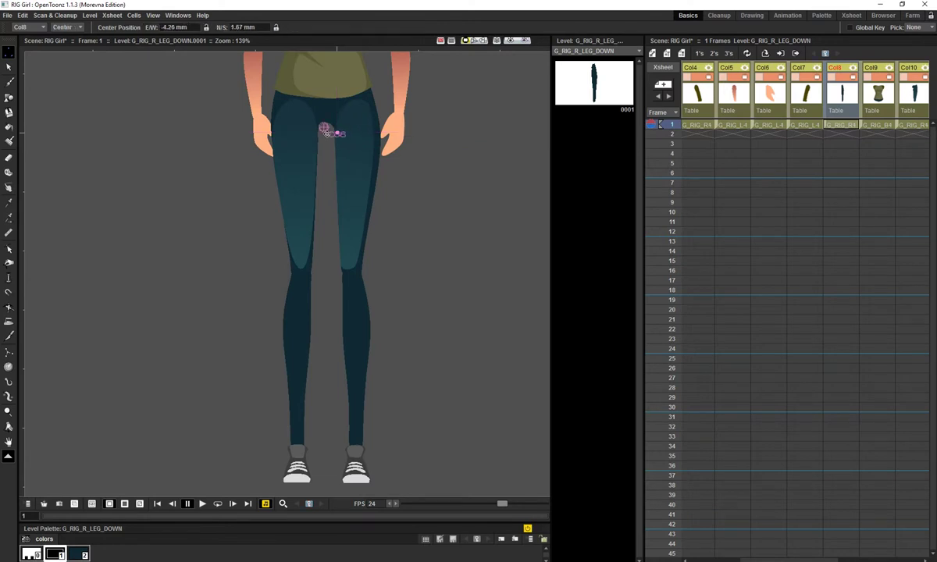
{"action": "left_click_drag", "start_coordinate": [336, 133], "coordinate": [349, 267]}
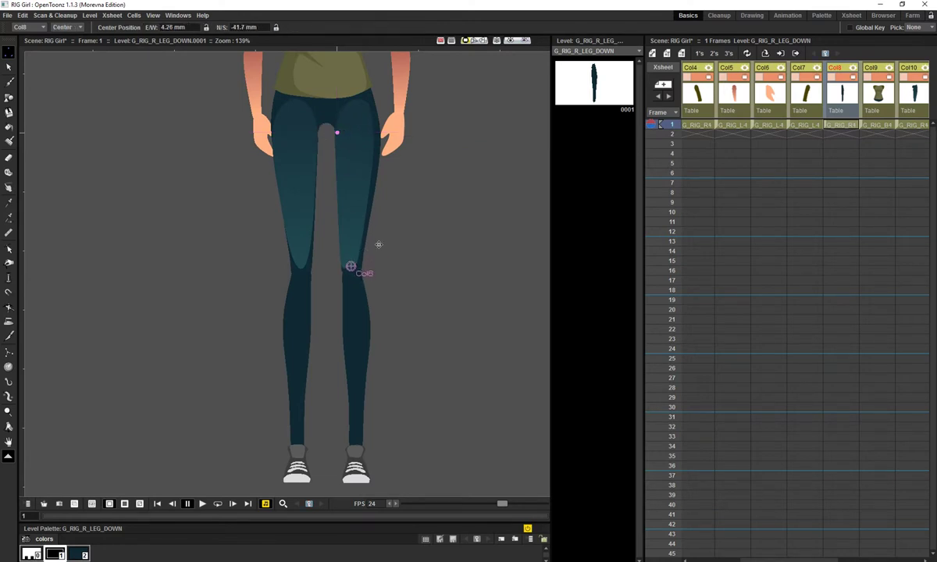
- Place the body's (Col9) center on the middle of the hips just below the shirt hem, about -4 mm E/W and 8 mm N/S
{"action": "left_click_drag", "start_coordinate": [827, 133], "coordinate": [807, 132]}
{"action": "left_click", "coordinate": [863, 100]}
{"action": "left_click_drag", "start_coordinate": [526, 194], "coordinate": [519, 333]}
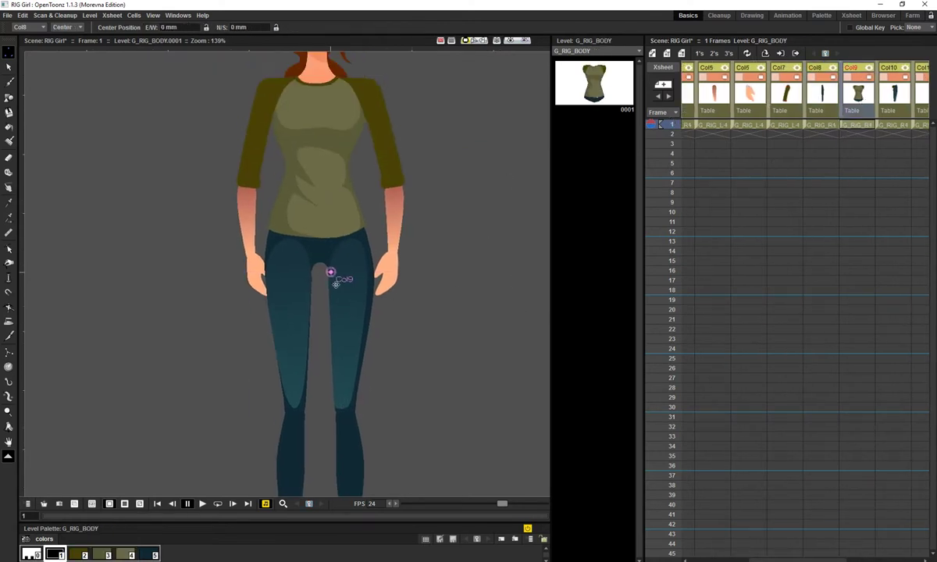
{"action": "left_click_drag", "start_coordinate": [330, 272], "coordinate": [319, 247]}
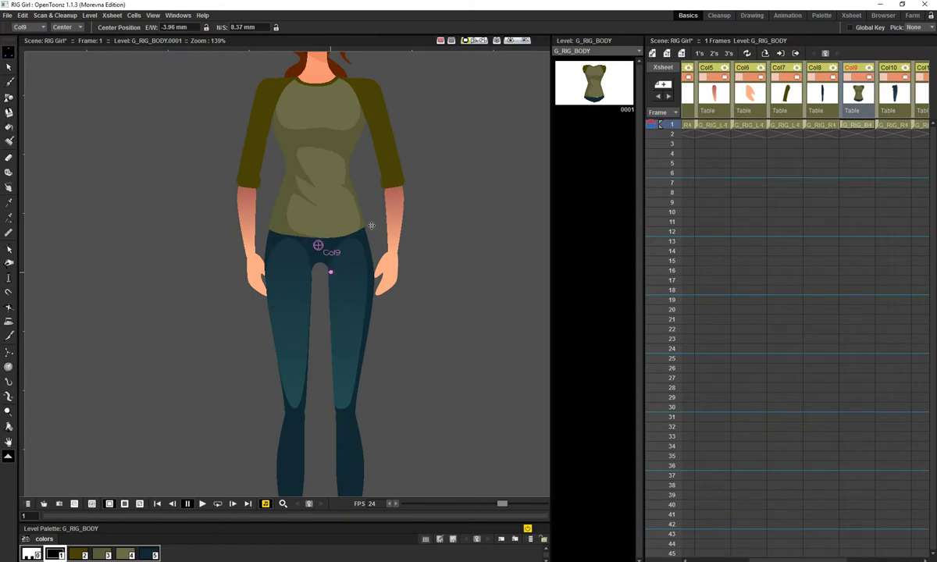
- Place the right upper leg's (Col10) center at the hip joint, about 5 mm E/W and 9 mm N/S
{"action": "left_click_drag", "start_coordinate": [876, 127], "coordinate": [861, 90]}
{"action": "left_click", "coordinate": [880, 93]}
{"action": "left_click_drag", "start_coordinate": [694, 200], "coordinate": [736, 306]}
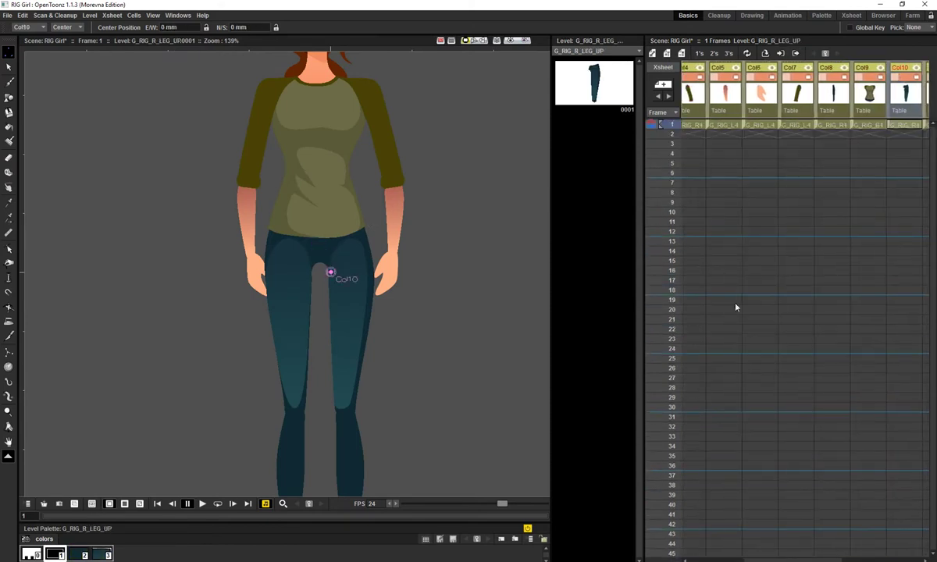
{"action": "left_click_drag", "start_coordinate": [366, 306], "coordinate": [385, 217]}
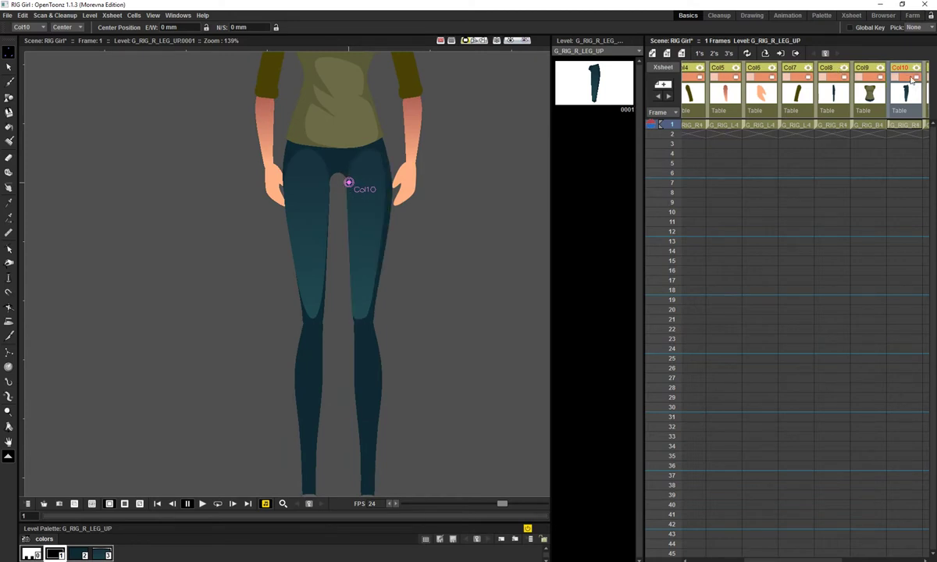
{"action": "left_click_drag", "start_coordinate": [346, 181], "coordinate": [365, 154]}
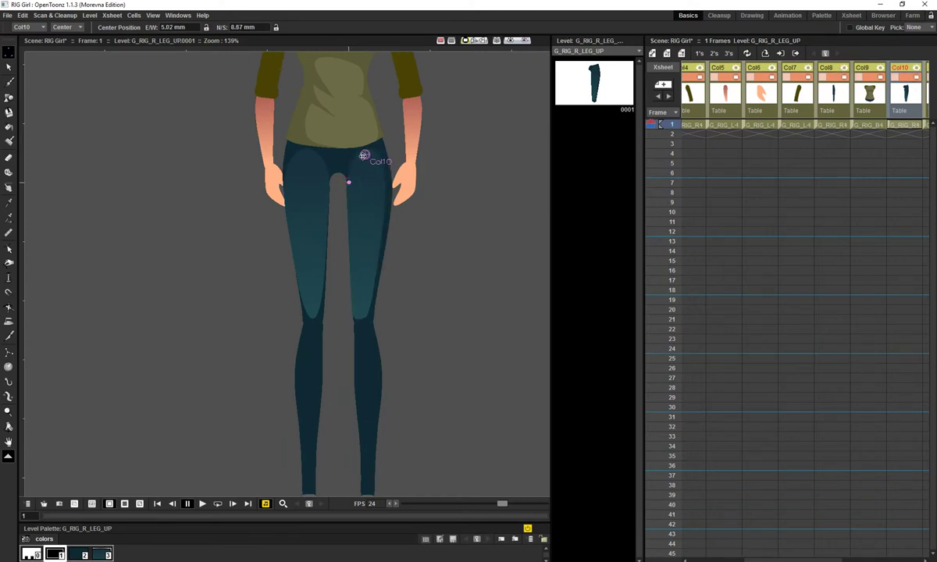
- Place the left lower leg's (Col11) center at the left knee
{"action": "scroll", "coordinate": [811, 149], "scroll_direction": "right", "scroll_amount": 4}
{"action": "left_click", "coordinate": [809, 115]}
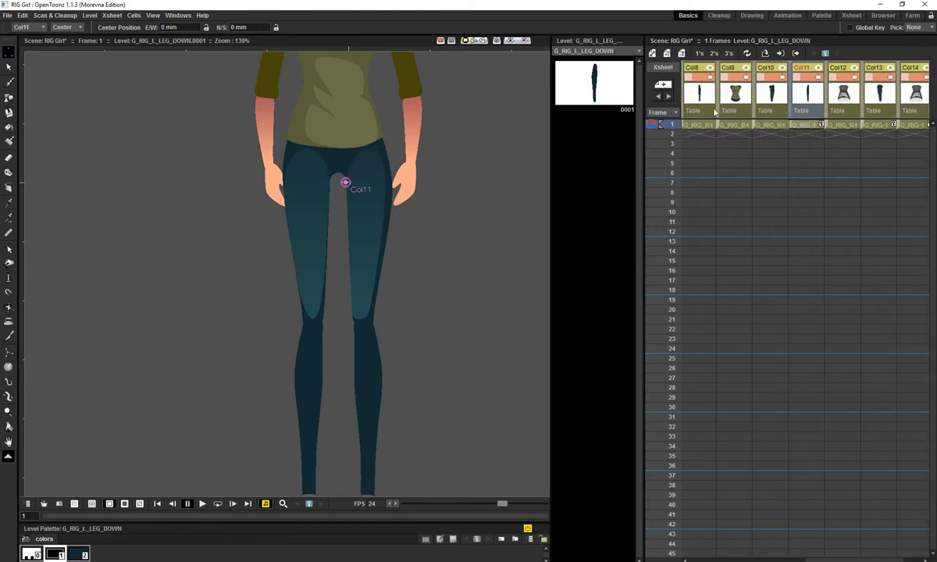
{"action": "left_click_drag", "start_coordinate": [328, 171], "coordinate": [315, 320]}
- Place the right foot's (Col12) center at the ankle, about 6 mm E/W and -99 mm N/S
{"action": "left_click", "coordinate": [845, 103]}
{"action": "left_click_drag", "start_coordinate": [428, 258], "coordinate": [430, 129]}
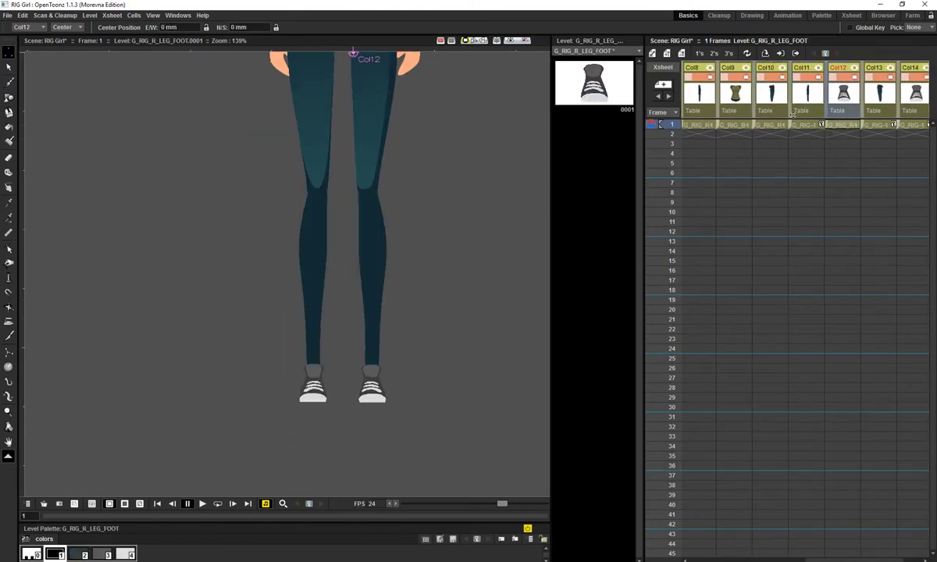
{"action": "left_click", "coordinate": [851, 77]}
{"action": "left_click", "coordinate": [851, 78]}
{"action": "left_click_drag", "start_coordinate": [439, 147], "coordinate": [433, 166]}
{"action": "left_click_drag", "start_coordinate": [347, 72], "coordinate": [357, 368]}
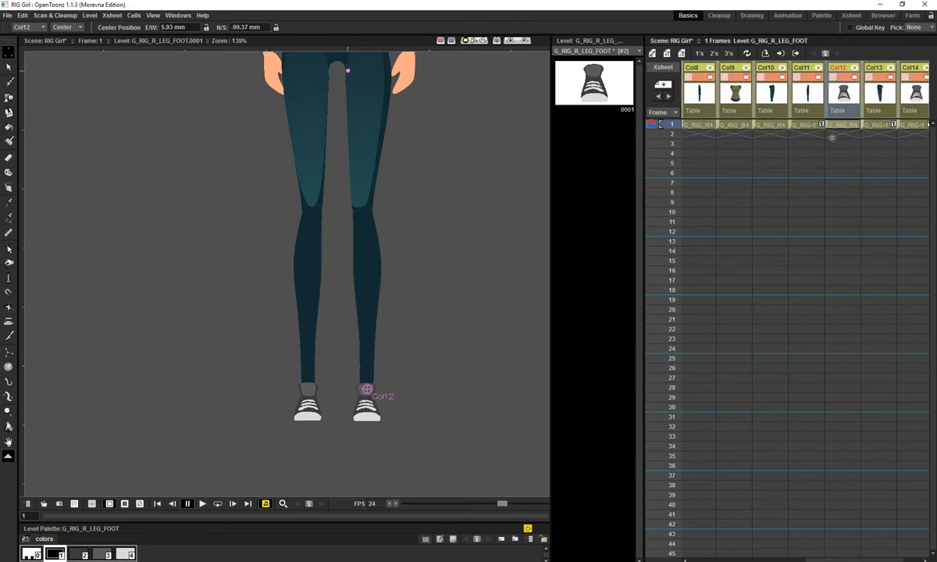
- Place the left upper leg's (Col13) center at the left hip joint, about -13 mm E/W and 8 mm N/S
{"action": "left_click_drag", "start_coordinate": [832, 138], "coordinate": [807, 138]}
{"action": "left_click", "coordinate": [861, 89]}
{"action": "left_click_drag", "start_coordinate": [379, 127], "coordinate": [415, 156]}
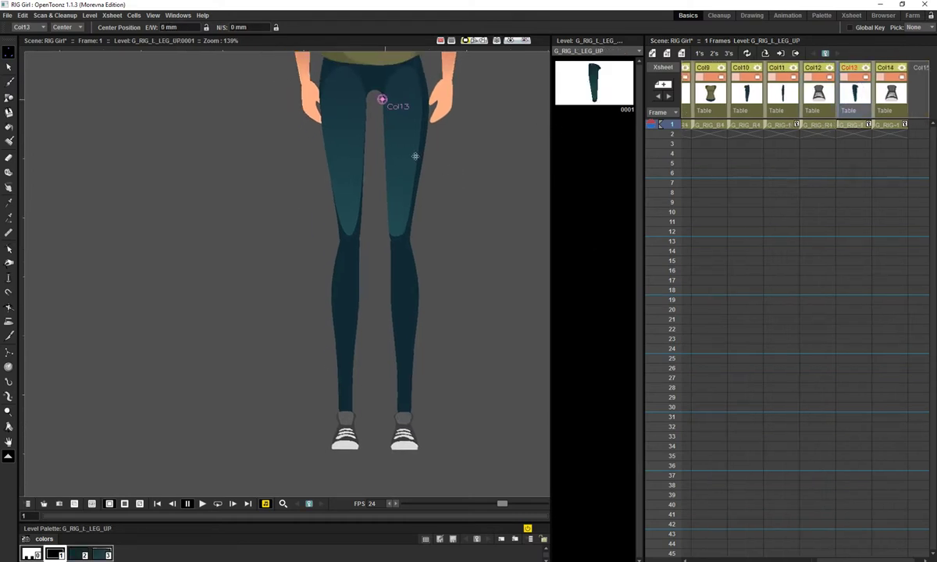
{"action": "left_click_drag", "start_coordinate": [382, 99], "coordinate": [340, 74]}
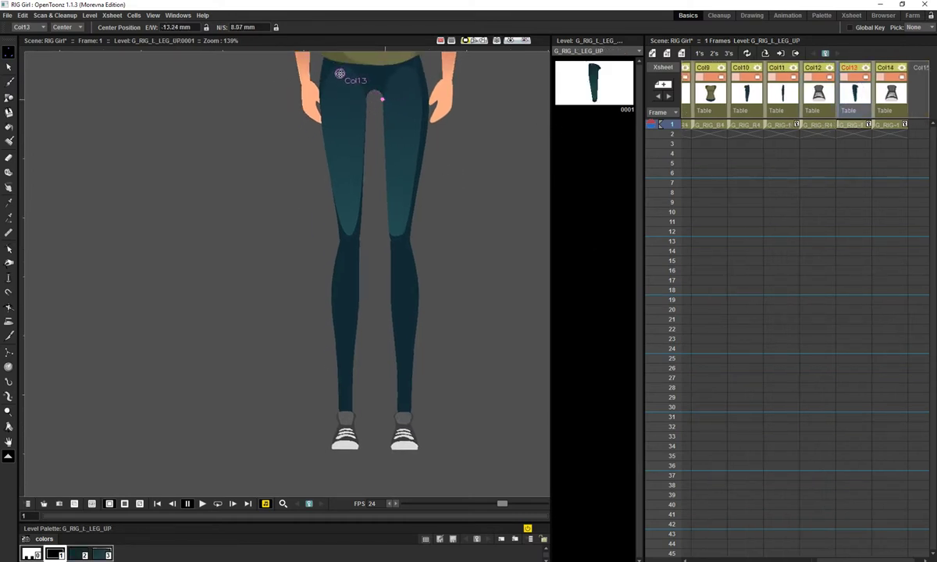
- Place the left foot's (Col14) center at the ankle, about -11 mm E/W and -100 mm N/S
{"action": "left_click", "coordinate": [873, 100]}
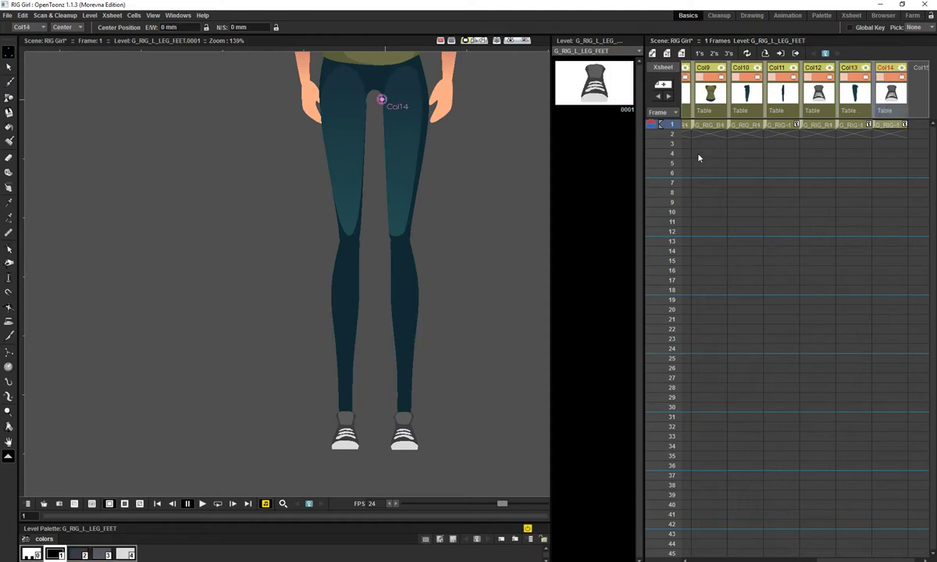
{"action": "left_click_drag", "start_coordinate": [388, 121], "coordinate": [346, 418]}
{"action": "left_click_drag", "start_coordinate": [429, 189], "coordinate": [420, 390]}
{"action": "left_click_drag", "start_coordinate": [424, 146], "coordinate": [412, 259]}
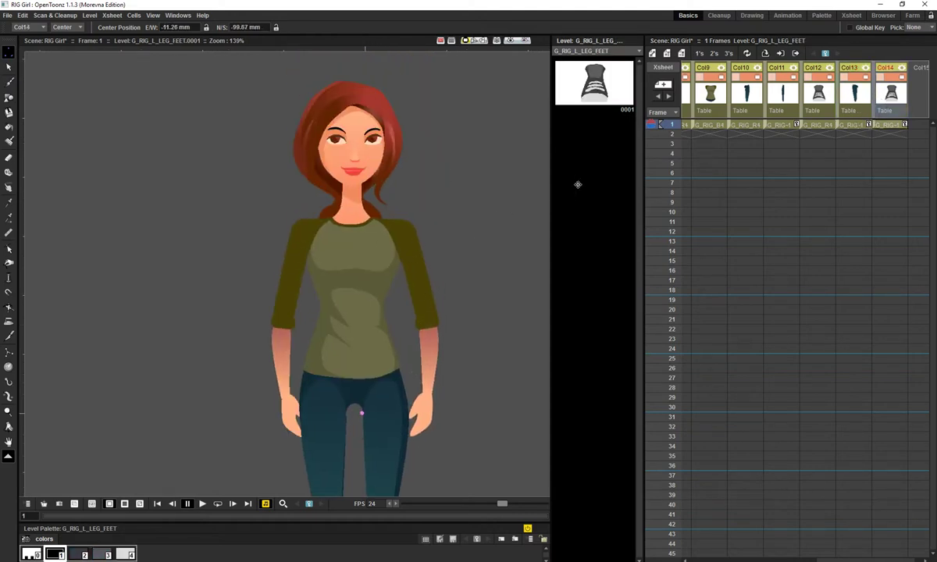
{"action": "mouse_move", "coordinate": [410, 218]}
{"action": "left_mouse_down"}
{"action": "mouse_move", "coordinate": [396, 205]}
{"action": "mouse_move", "coordinate": [400, 211]}
{"action": "left_mouse_up"}
- Change to the Cleanup room and bring the column nodes into view with their thumbnails in the Stage Schematic
{"action": "left_click", "coordinate": [719, 15]}
{"action": "left_click_drag", "start_coordinate": [374, 245], "coordinate": [393, 248]}
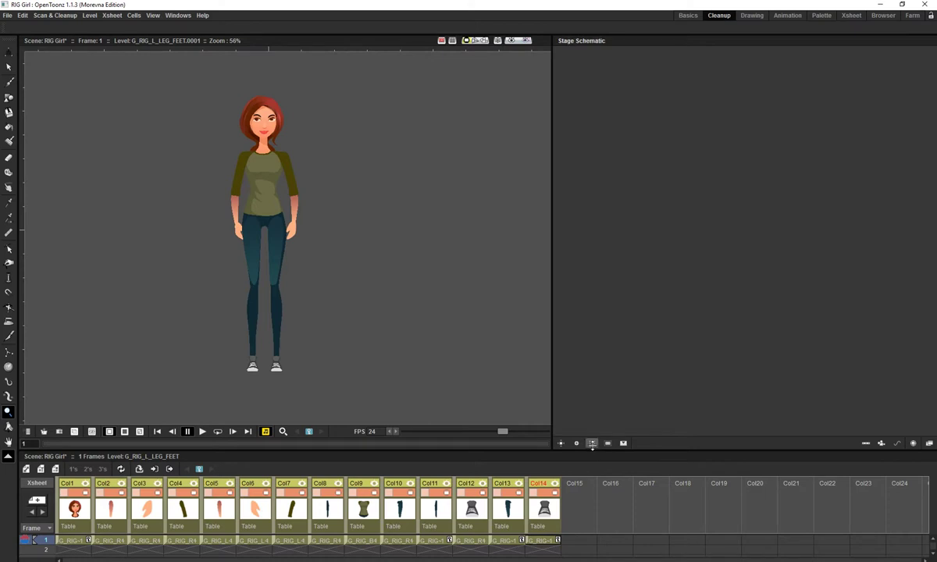
{"action": "left_click", "coordinate": [75, 509]}
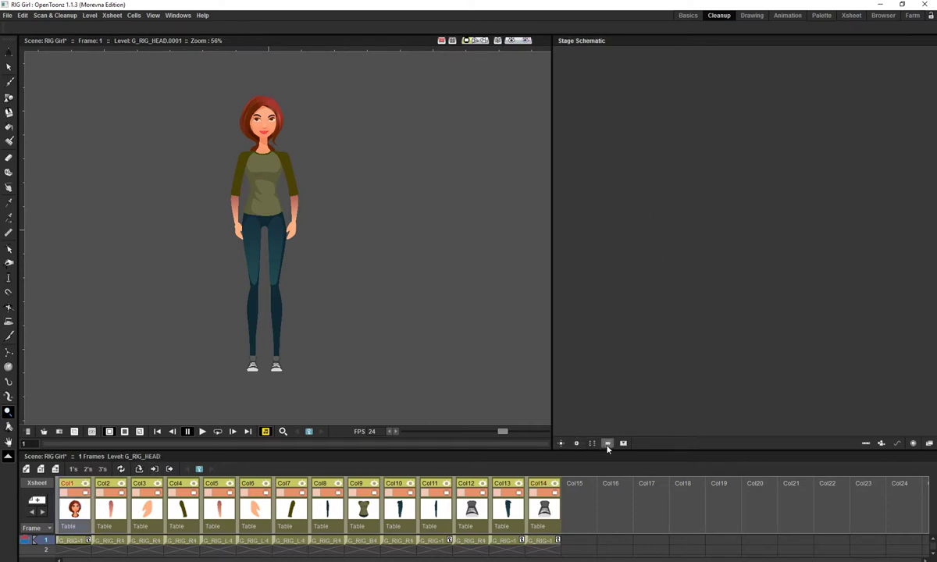
{"action": "left_click", "coordinate": [622, 444]}
{"action": "left_click_drag", "start_coordinate": [562, 451], "coordinate": [562, 449]}
{"action": "left_click", "coordinate": [561, 442]}
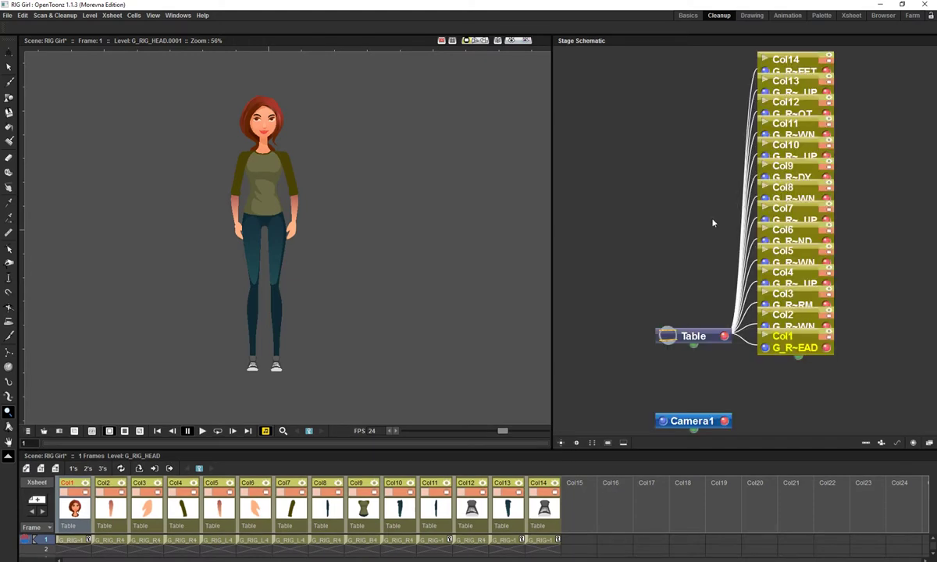
{"action": "left_click", "coordinate": [611, 442]}
{"action": "scroll", "coordinate": [597, 433], "scroll_direction": "up", "scroll_amount": 3}
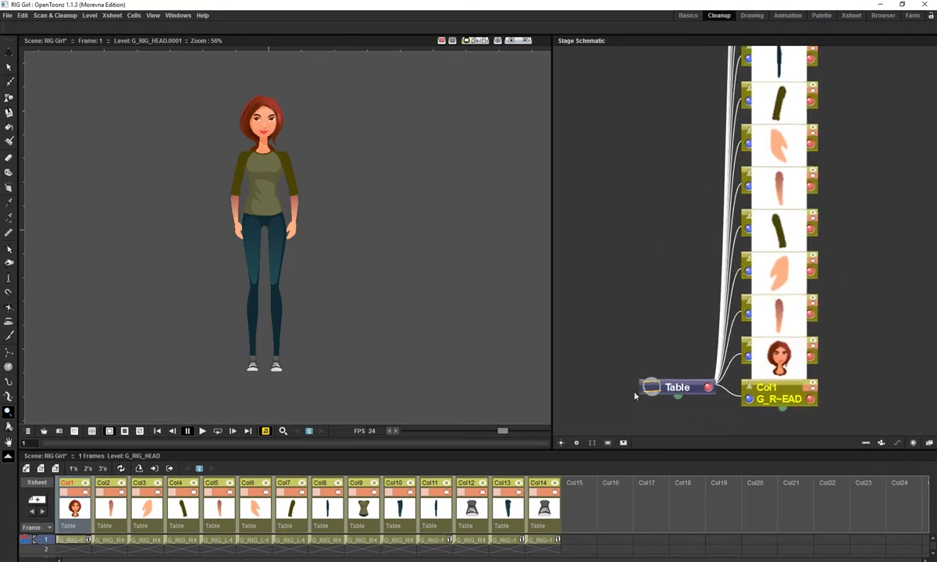
{"action": "scroll", "coordinate": [646, 331], "scroll_direction": "up", "scroll_amount": 3}
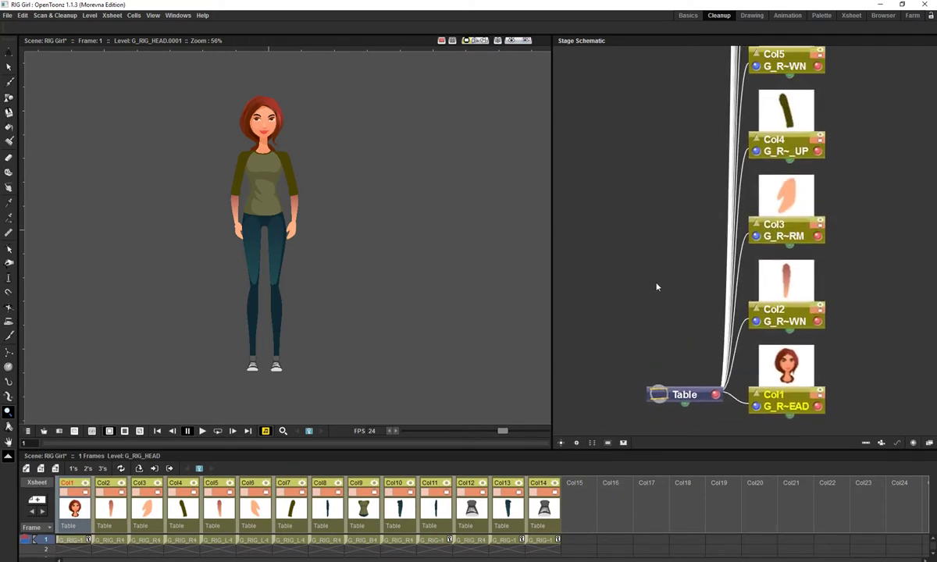
- Fit all nodes in the Stage Schematic and move the Table node well away from the column nodes, level with the middle of their stack
{"action": "left_click_drag", "start_coordinate": [641, 353], "coordinate": [663, 210]}
{"action": "left_click_drag", "start_coordinate": [687, 338], "coordinate": [626, 165]}
{"action": "left_click", "coordinate": [594, 443]}
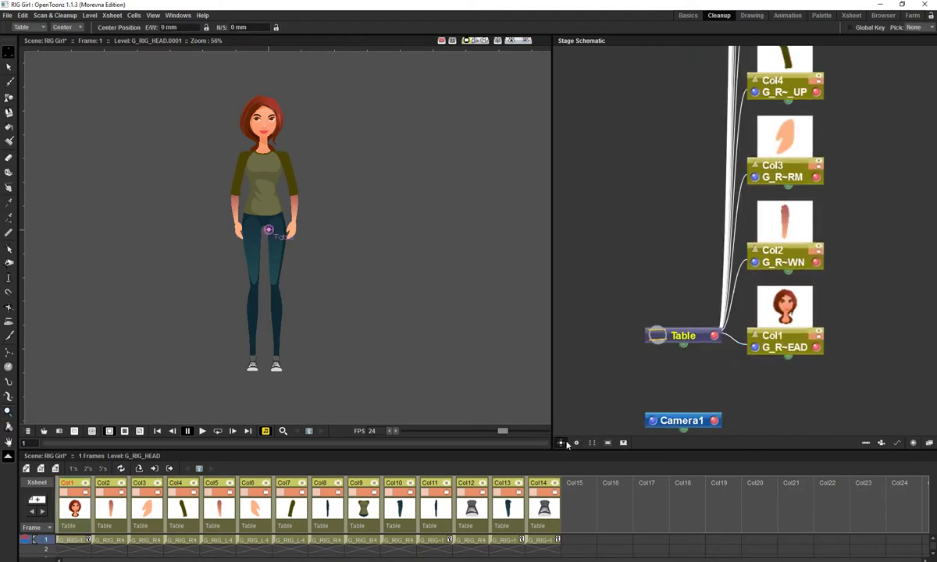
{"action": "left_click", "coordinate": [560, 443]}
{"action": "left_click_drag", "start_coordinate": [719, 401], "coordinate": [598, 192]}
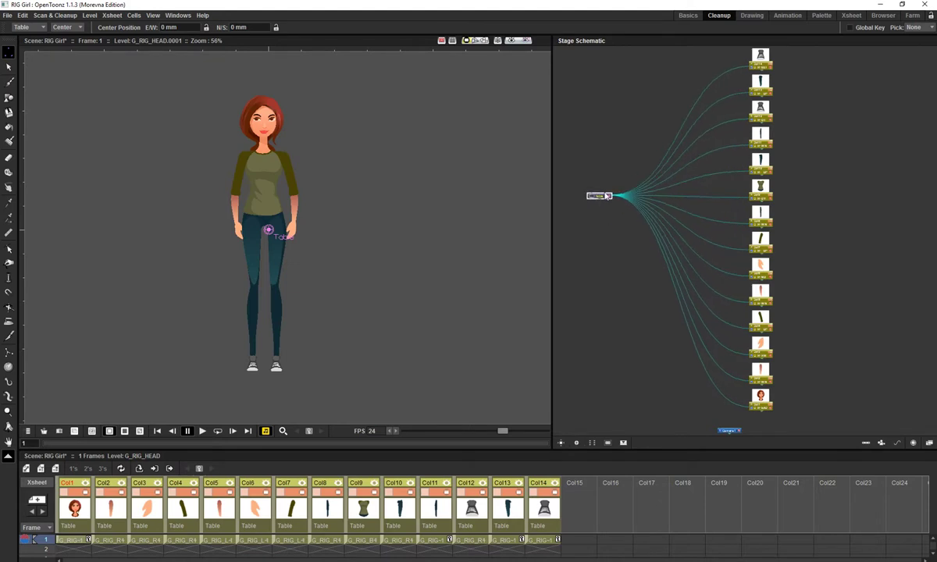
- Move the left upper arm's node (Col7) out of the column stack in the Stage Schematic, into free space beside it
{"action": "mouse_move", "coordinate": [707, 244]}
{"action": "left_mouse_down"}
{"action": "mouse_move", "coordinate": [697, 259]}
{"action": "mouse_move", "coordinate": [723, 160]}
{"action": "mouse_move", "coordinate": [733, 236]}
{"action": "mouse_move", "coordinate": [721, 218]}
{"action": "mouse_move", "coordinate": [710, 253]}
{"action": "left_mouse_up"}
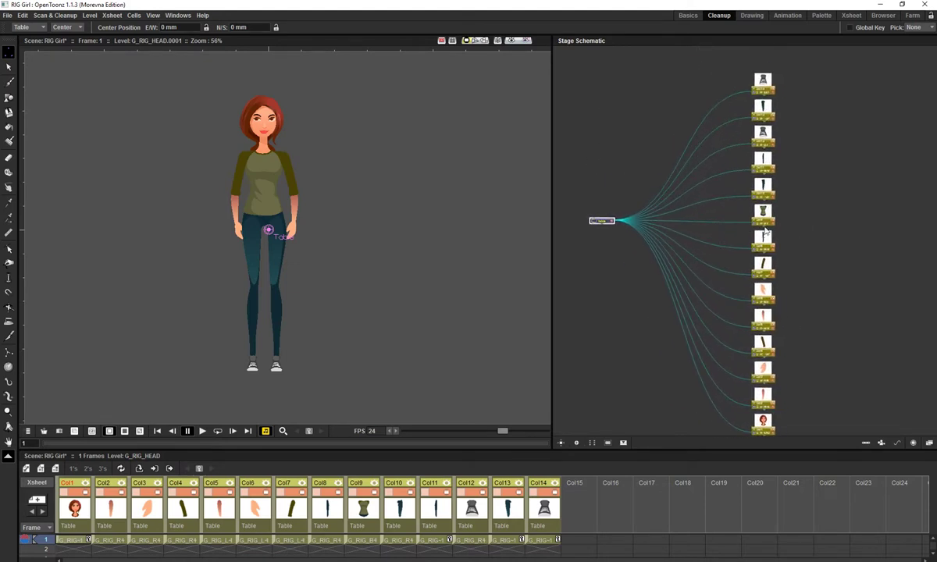
{"action": "scroll", "coordinate": [328, 250], "scroll_direction": "up", "scroll_amount": 3}
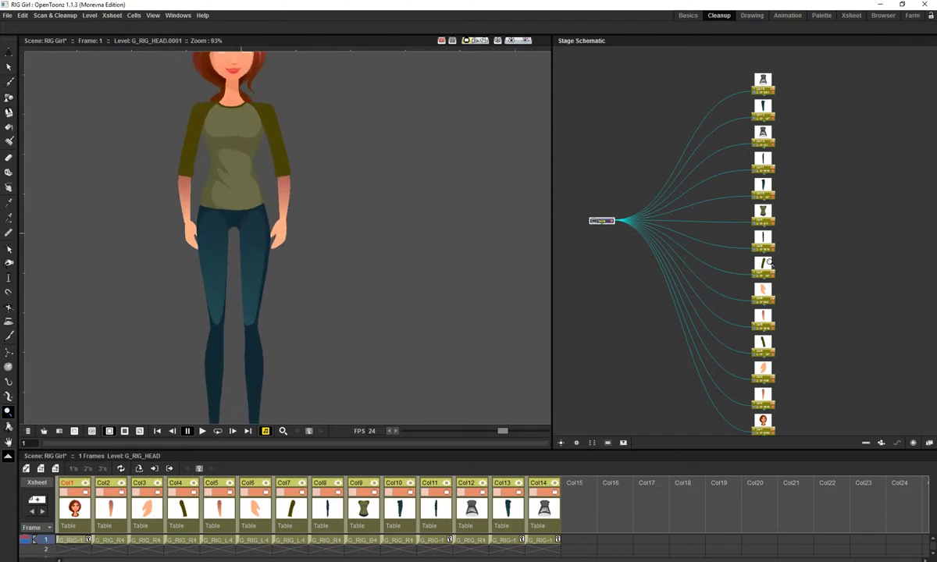
{"action": "left_click_drag", "start_coordinate": [793, 218], "coordinate": [769, 213]}
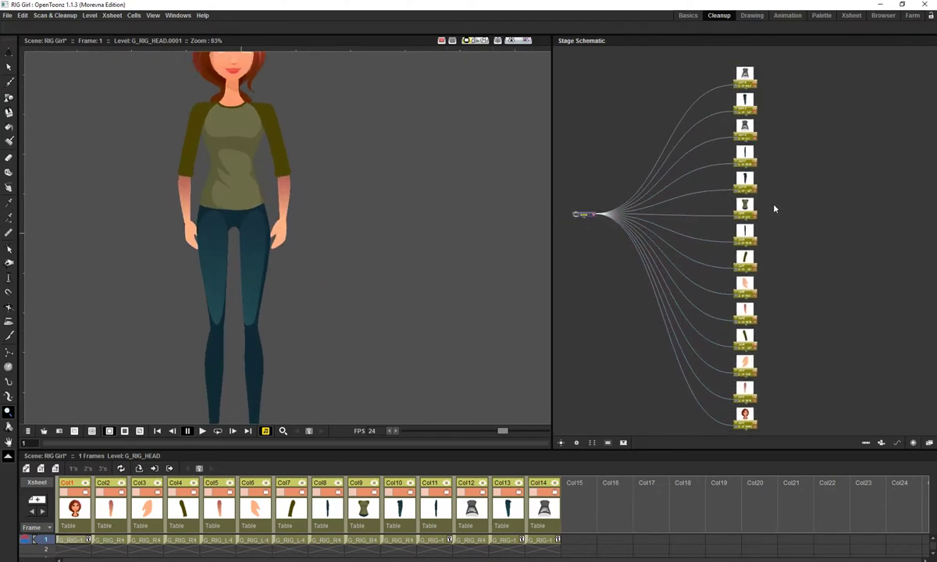
{"action": "scroll", "coordinate": [754, 304], "scroll_direction": "up", "scroll_amount": 2}
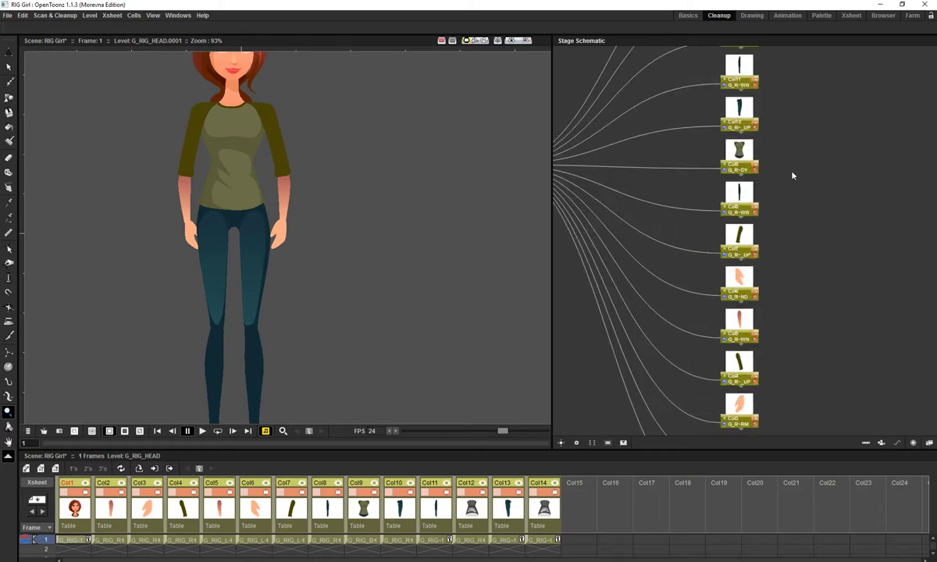
{"action": "scroll", "coordinate": [792, 175], "scroll_direction": "up", "scroll_amount": 4}
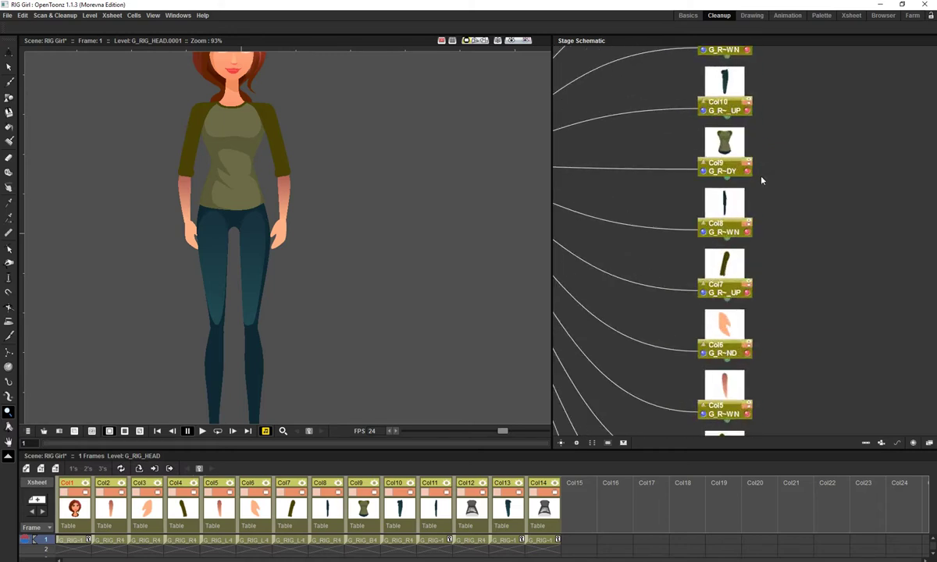
{"action": "left_click_drag", "start_coordinate": [742, 211], "coordinate": [719, 249]}
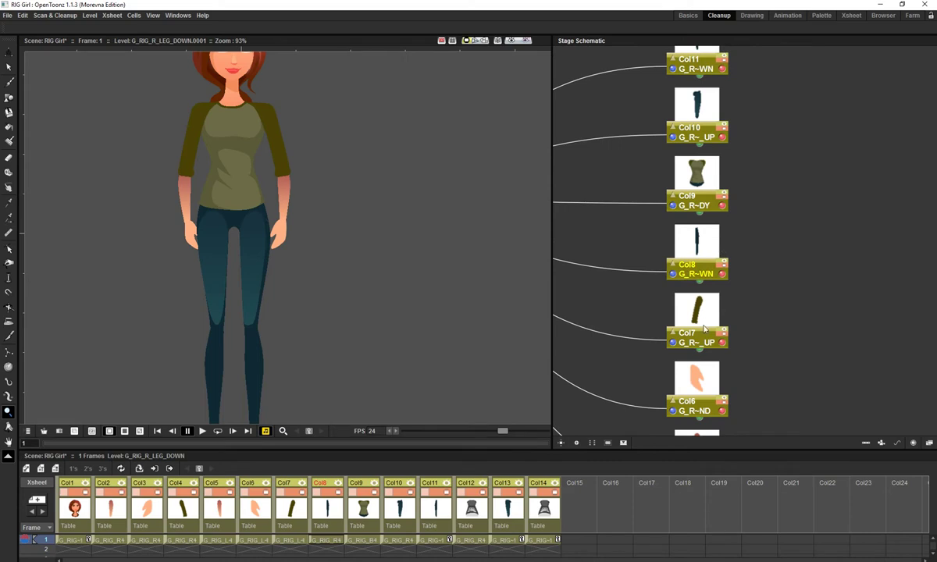
{"action": "left_click_drag", "start_coordinate": [704, 329], "coordinate": [781, 307]}
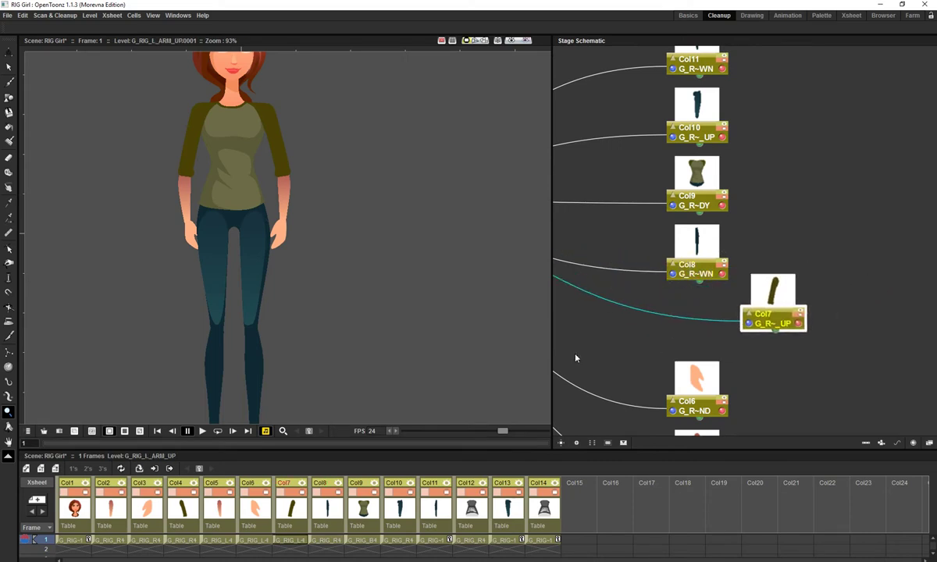
- View the Xsheet at full size, select Col2 in it, and restore the room's layout
{"action": "key", "text": "grave"}
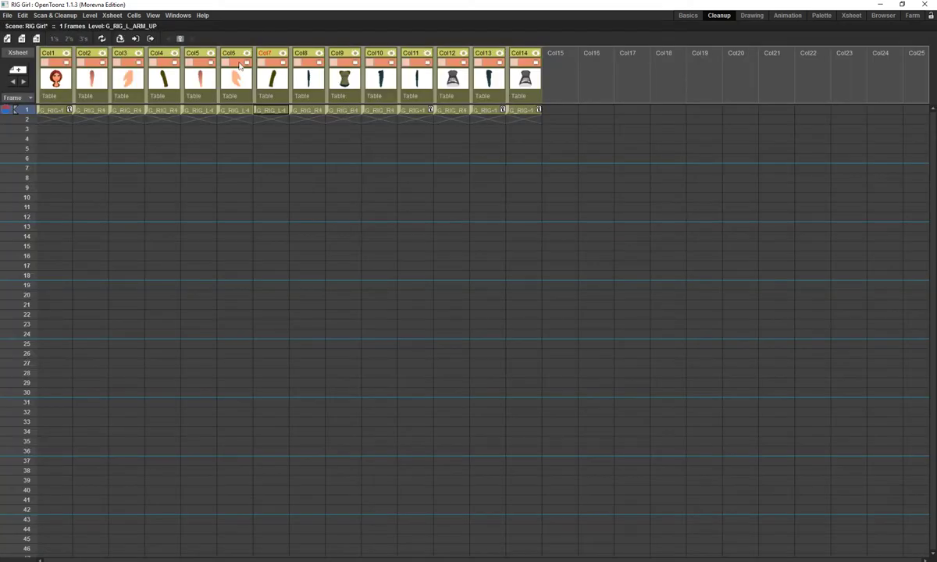
{"action": "left_click", "coordinate": [51, 111]}
{"action": "left_click", "coordinate": [95, 102]}
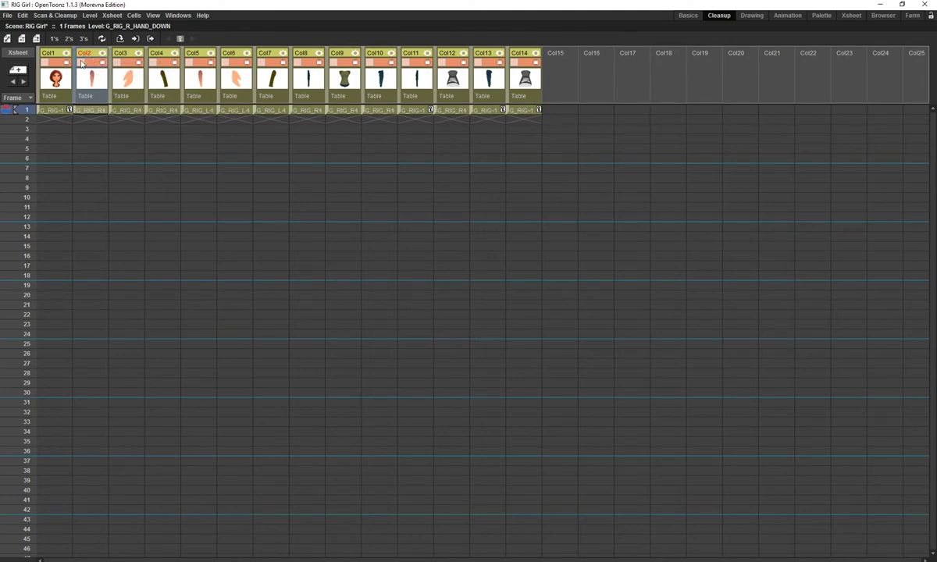
{"action": "key", "text": "grave"}
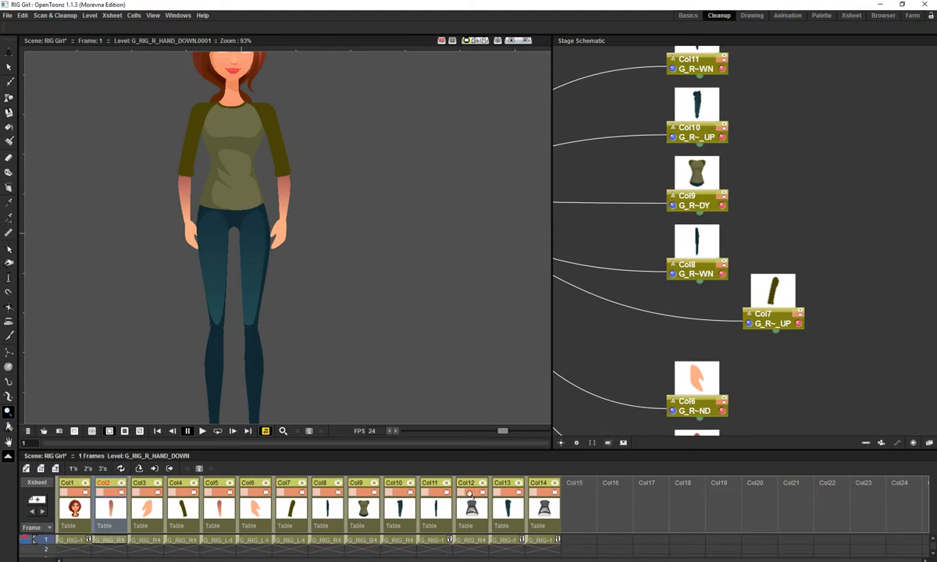
- View the Animation room's Function Editor at full size, and return to the Cleanup room
{"action": "left_click", "coordinate": [785, 15]}
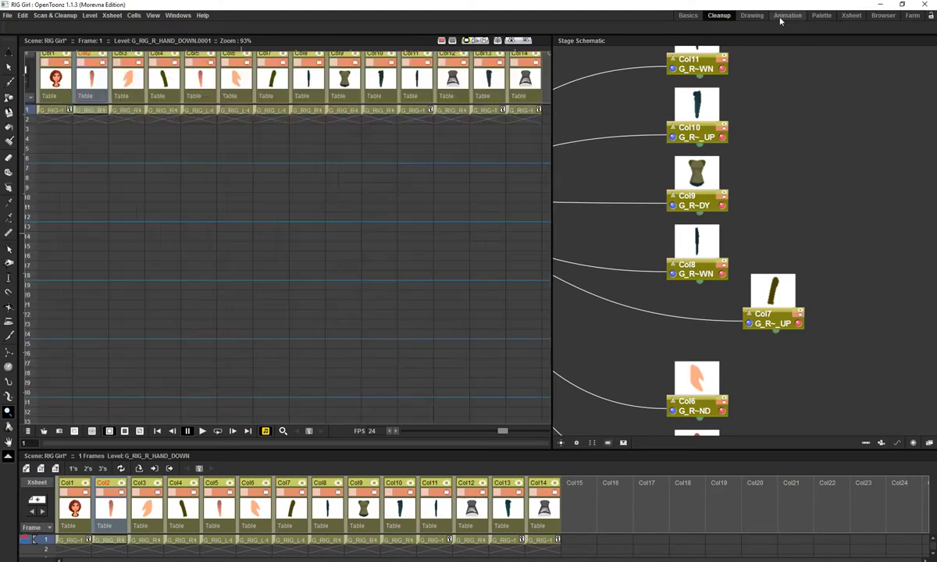
{"action": "key", "text": "grave"}
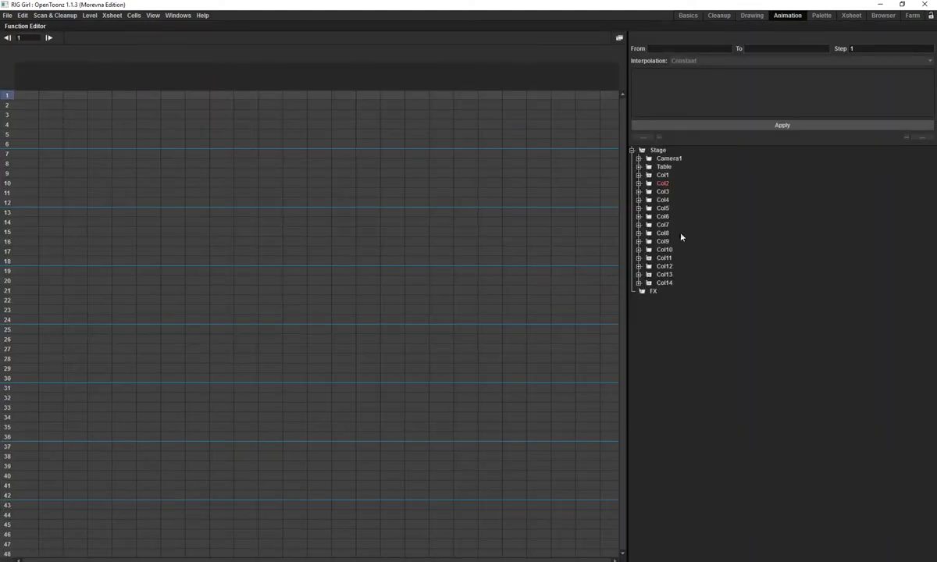
{"action": "left_click", "coordinate": [177, 15]}
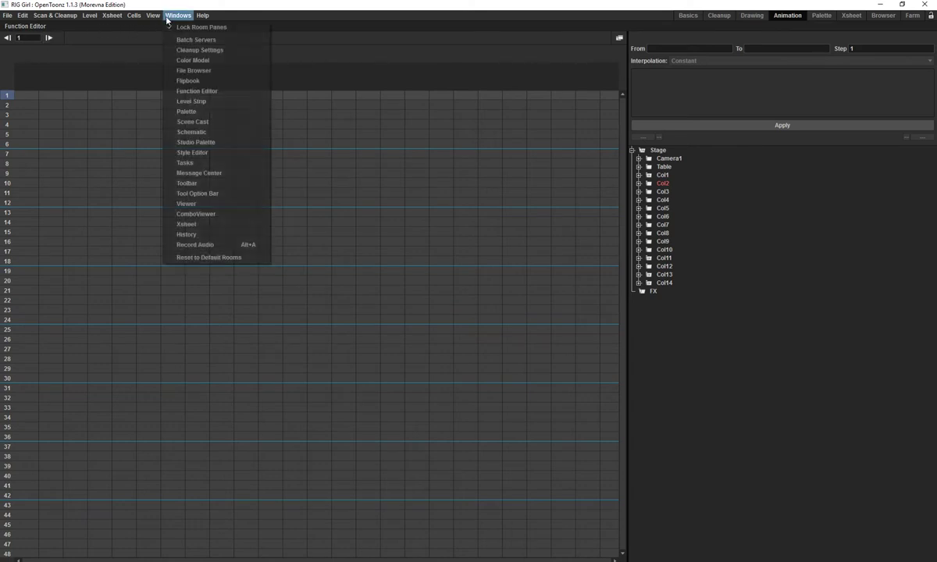
{"action": "left_click", "coordinate": [226, 92]}
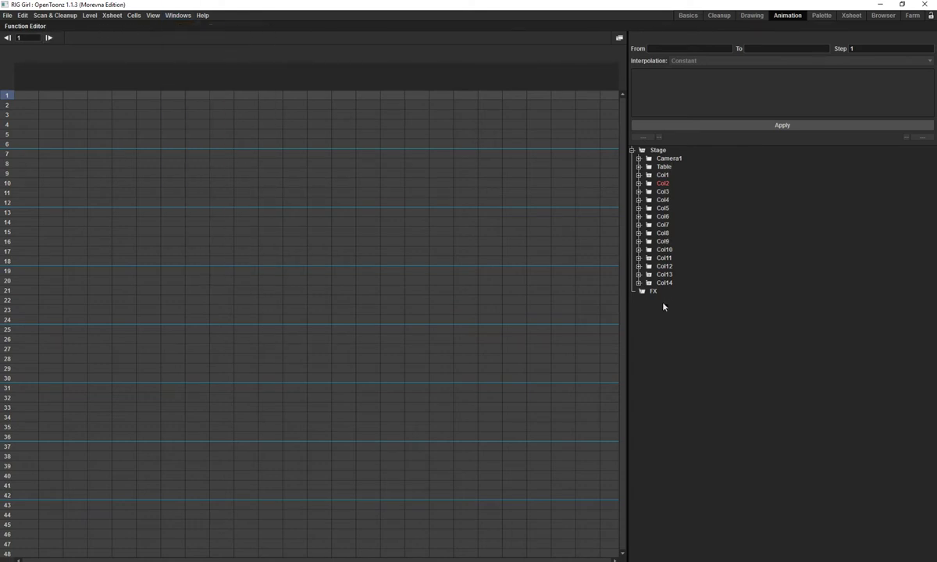
{"action": "key", "text": "grave"}
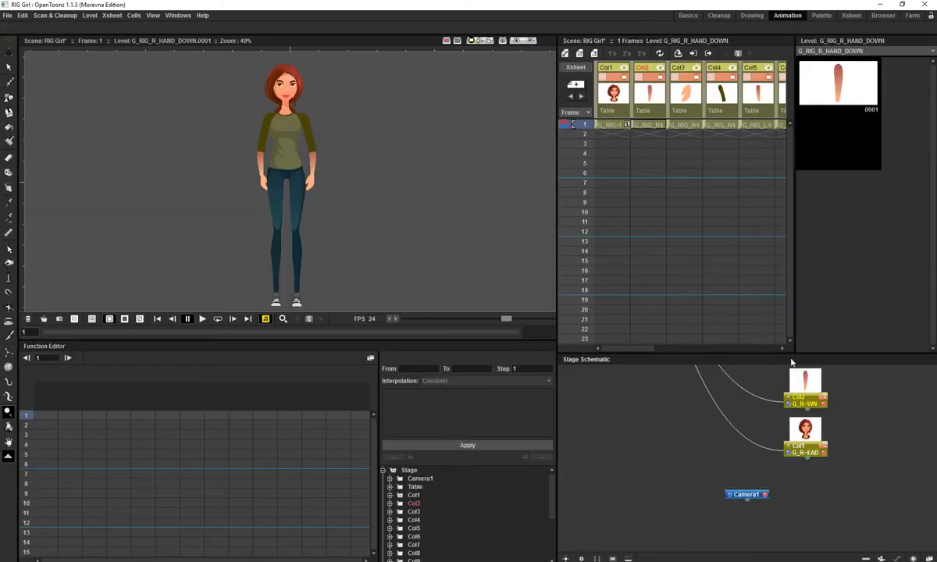
{"action": "left_click", "coordinate": [719, 14]}
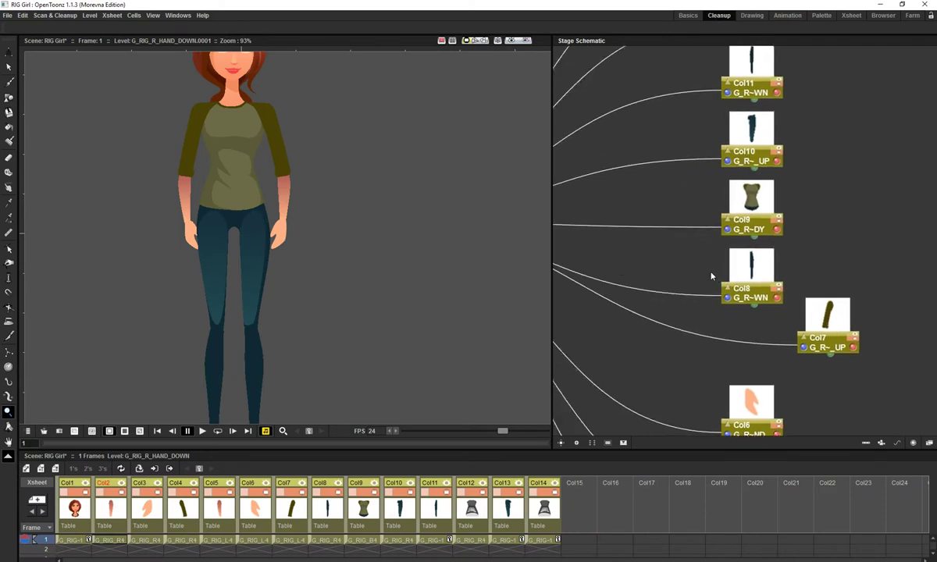
- Link the left upper arm (Col7) to the body (Col9) as its parent in the Stage Schematic
{"action": "scroll", "coordinate": [763, 329], "scroll_direction": "up", "scroll_amount": 1}
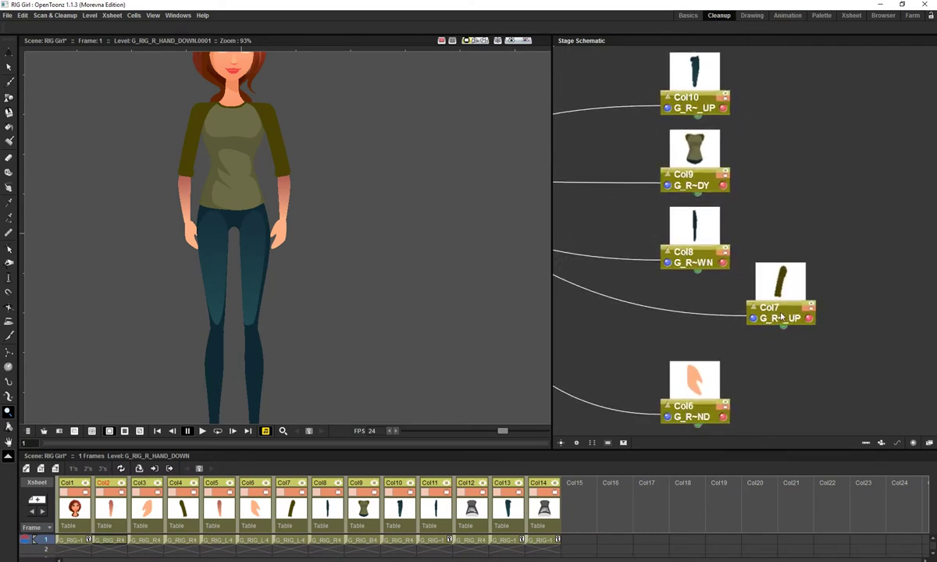
{"action": "left_click_drag", "start_coordinate": [781, 316], "coordinate": [723, 192]}
{"action": "left_click_drag", "start_coordinate": [694, 294], "coordinate": [654, 357]}
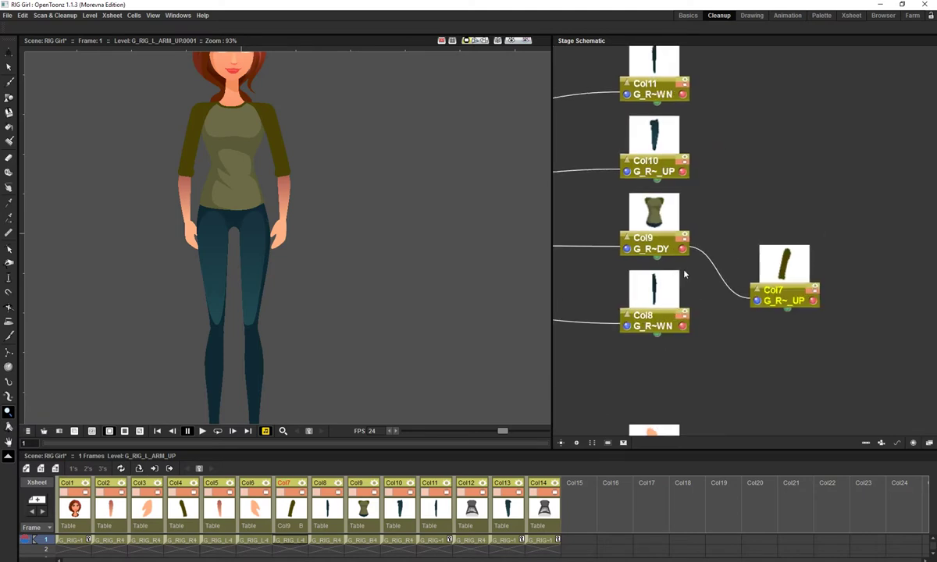
- Move the right upper arm (Col4) out of the stack, above Col7, and link it to the body (Col9)
{"action": "scroll", "coordinate": [663, 281], "scroll_direction": "down", "scroll_amount": 2}
{"action": "left_click", "coordinate": [669, 290]}
{"action": "scroll", "coordinate": [670, 289], "scroll_direction": "down", "scroll_amount": 3}
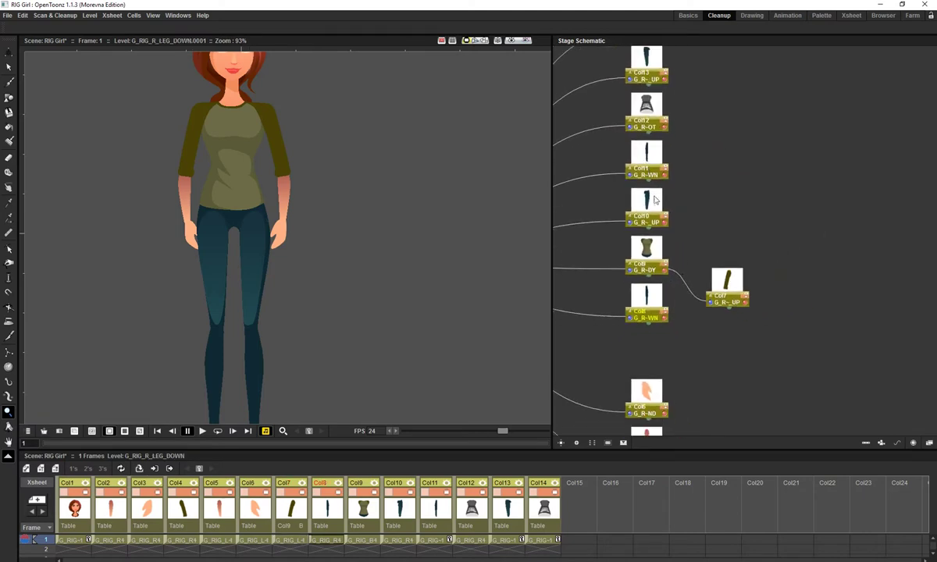
{"action": "scroll", "coordinate": [670, 193], "scroll_direction": "down", "scroll_amount": 3}
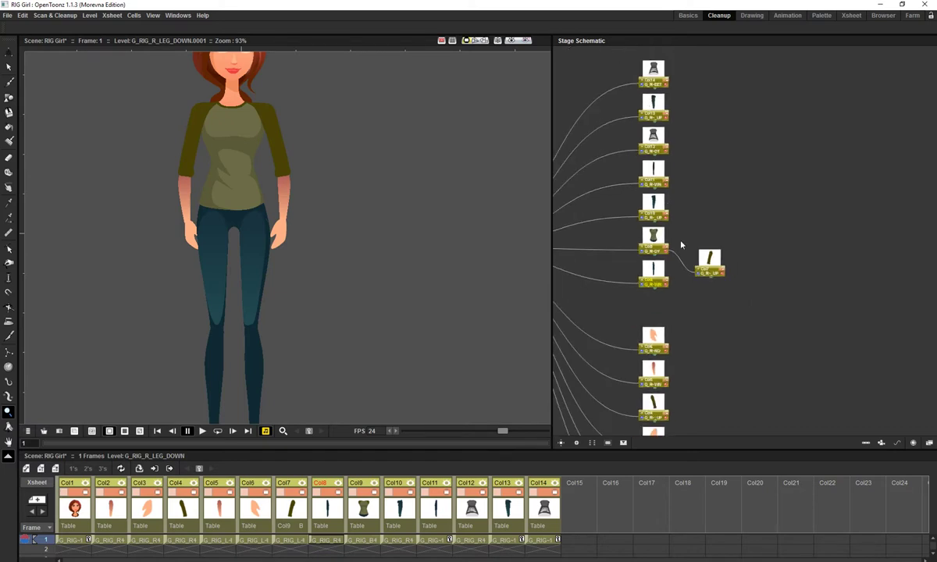
{"action": "left_click_drag", "start_coordinate": [648, 420], "coordinate": [667, 254]}
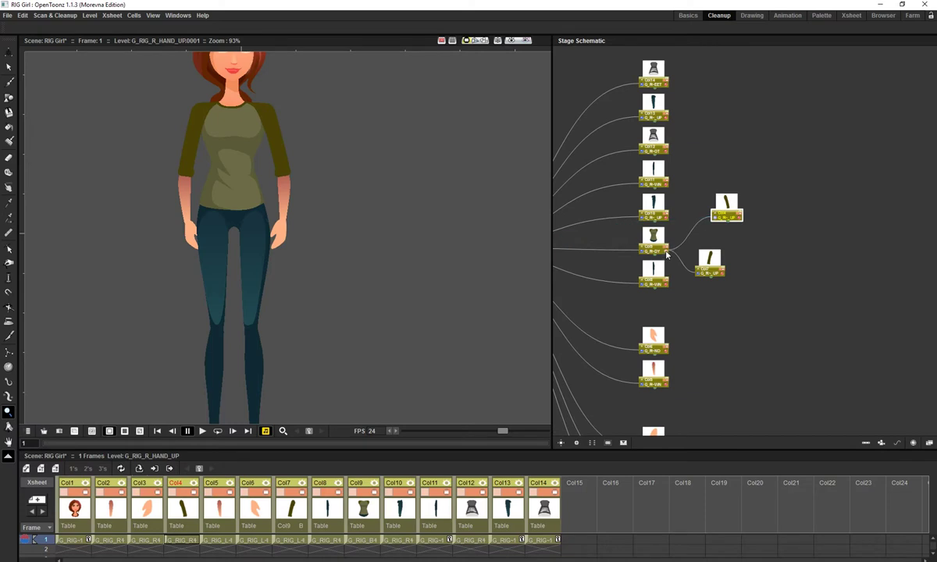
- Link the left forearm (Col5) to the left upper arm (Col7) and the left hand (Col6) to the forearm, arranged in a chain
{"action": "scroll", "coordinate": [667, 303], "scroll_direction": "up", "scroll_amount": 2}
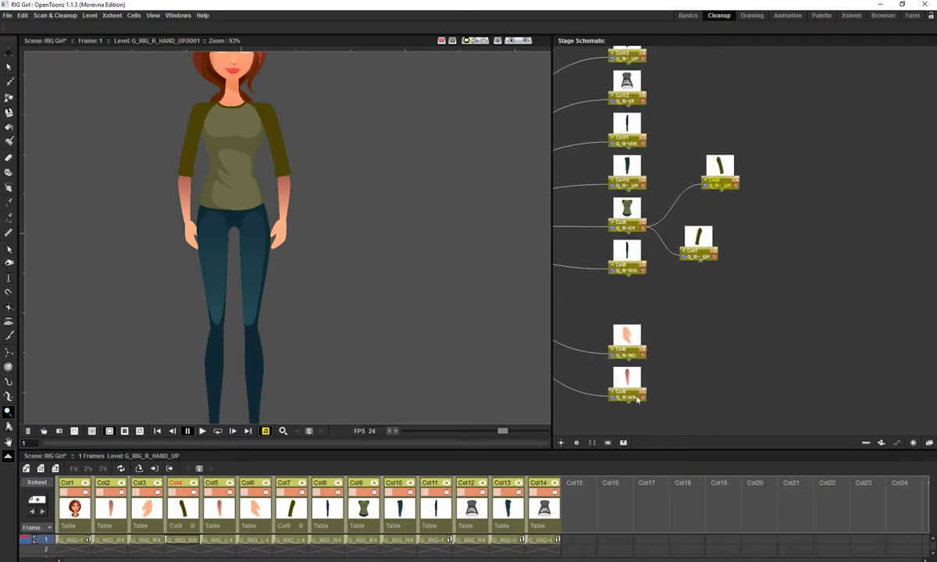
{"action": "left_click_drag", "start_coordinate": [633, 399], "coordinate": [715, 258]}
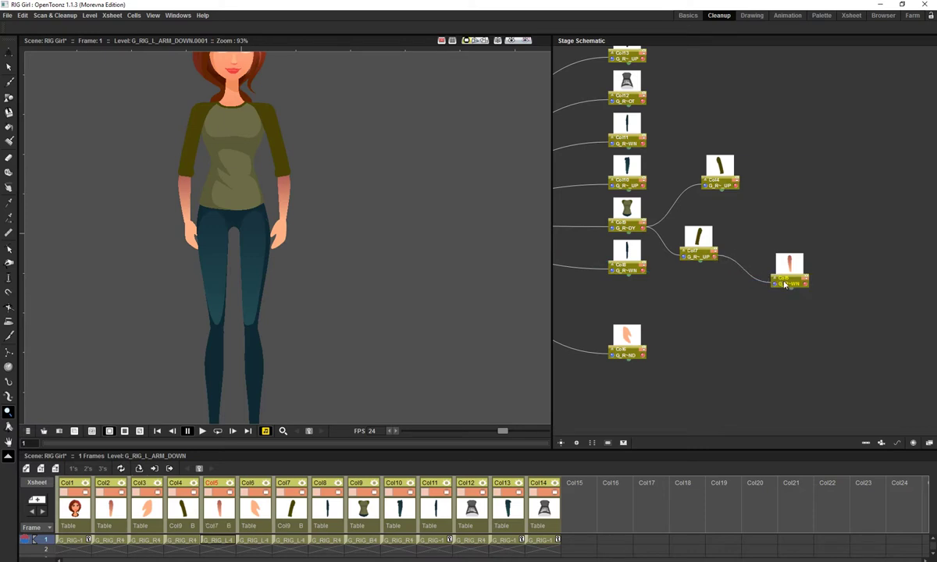
{"action": "left_click_drag", "start_coordinate": [784, 283], "coordinate": [770, 266]}
{"action": "left_click_drag", "start_coordinate": [632, 351], "coordinate": [873, 275]}
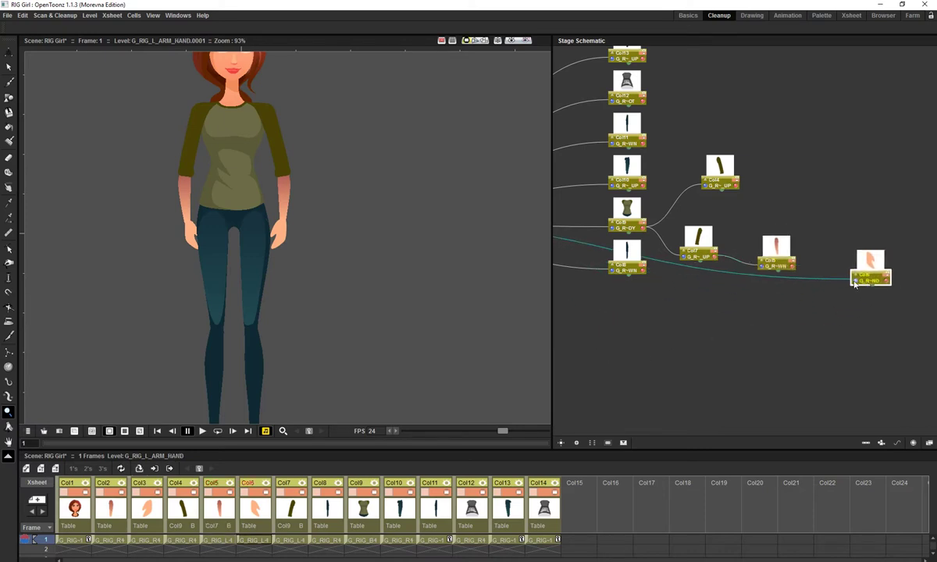
{"action": "left_click_drag", "start_coordinate": [806, 271], "coordinate": [792, 267]}
- Link the right forearm (Col2) to the right upper arm (Col4) and the right hand (Col3) to the forearm, arranged in a chain
{"action": "left_click_drag", "start_coordinate": [742, 305], "coordinate": [784, 183]}
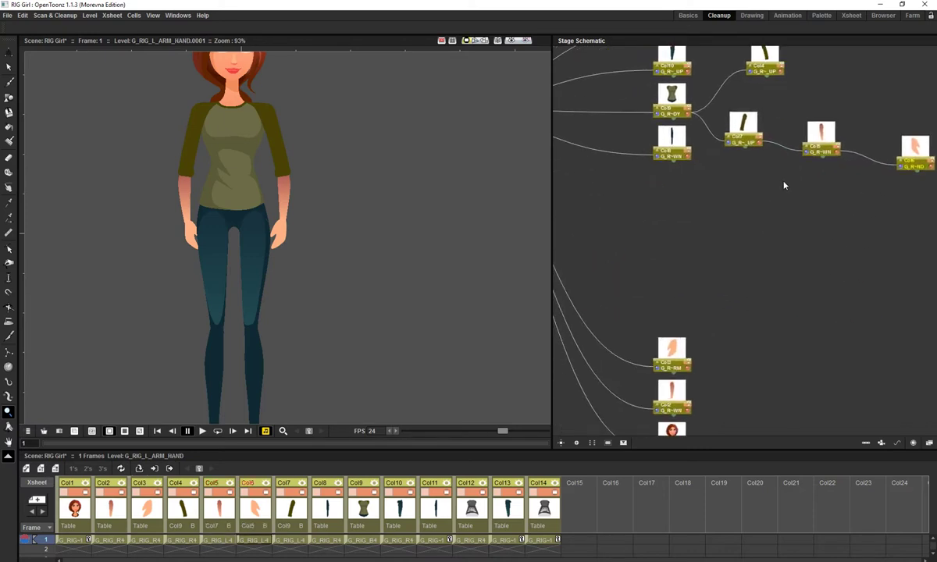
{"action": "left_click_drag", "start_coordinate": [726, 366], "coordinate": [643, 416]}
{"action": "left_click_drag", "start_coordinate": [673, 369], "coordinate": [814, 135]}
{"action": "left_click_drag", "start_coordinate": [797, 218], "coordinate": [729, 369]}
{"action": "left_click_drag", "start_coordinate": [728, 327], "coordinate": [763, 214]}
{"action": "left_click", "coordinate": [777, 216]}
{"action": "left_click_drag", "start_coordinate": [793, 171], "coordinate": [844, 217]}
{"action": "left_click_drag", "start_coordinate": [788, 225], "coordinate": [784, 223]}
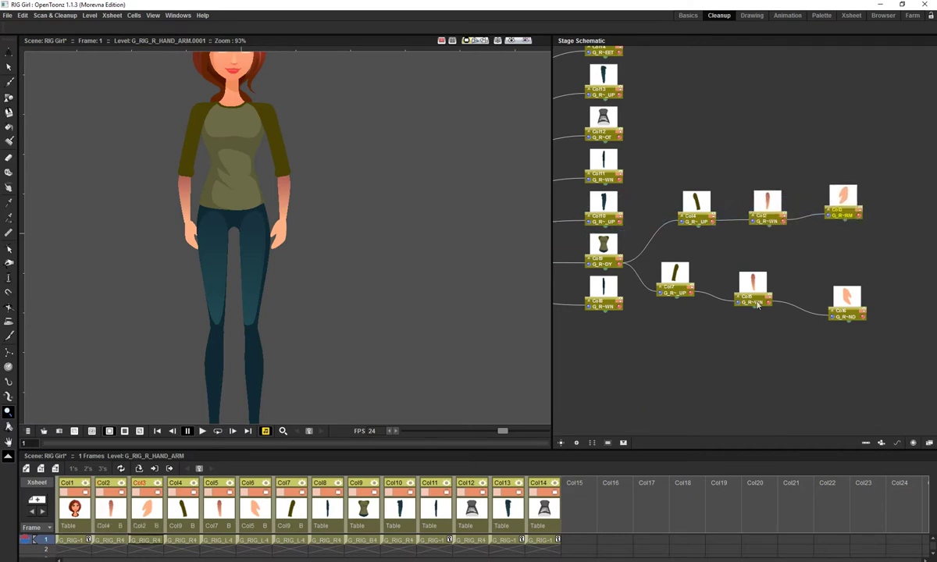
- Move the right lower leg (Col8) below the arm chains and the body (Col9) out of the stack toward the Table node
{"action": "left_click_drag", "start_coordinate": [750, 333], "coordinate": [781, 222]}
{"action": "scroll", "coordinate": [666, 264], "scroll_direction": "down", "scroll_amount": 1}
{"action": "left_click_drag", "start_coordinate": [666, 264], "coordinate": [715, 361]}
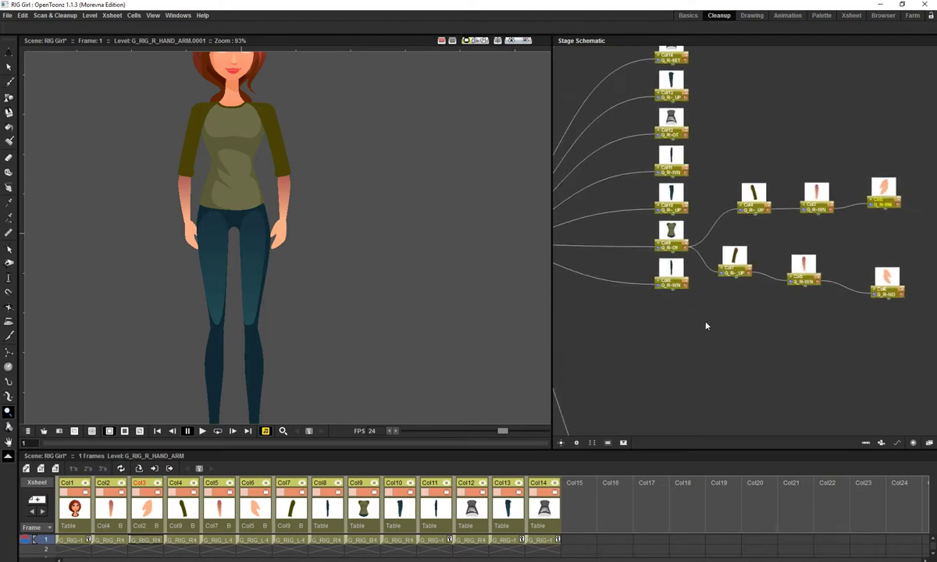
{"action": "left_click_drag", "start_coordinate": [669, 285], "coordinate": [696, 323]}
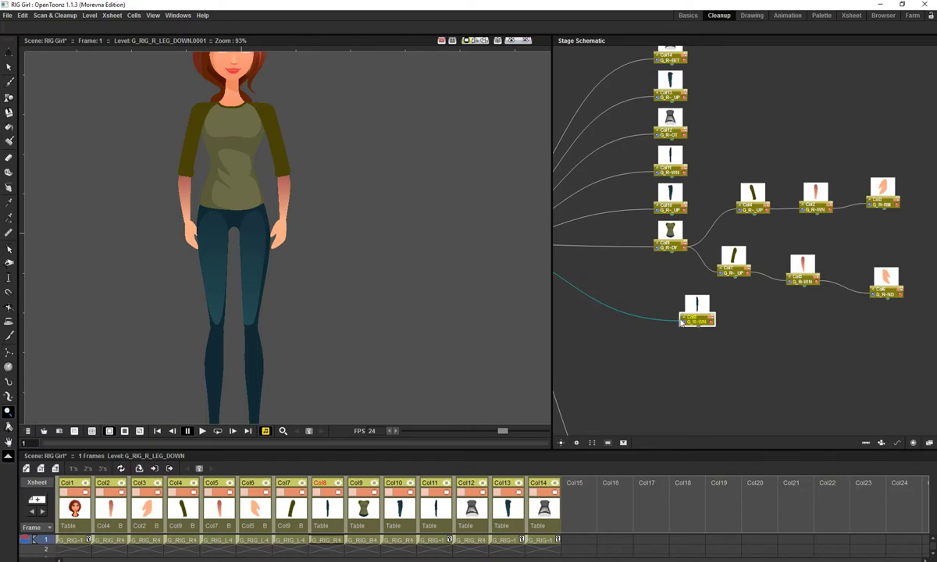
{"action": "left_click_drag", "start_coordinate": [672, 249], "coordinate": [645, 254]}
{"action": "left_click", "coordinate": [681, 320]}
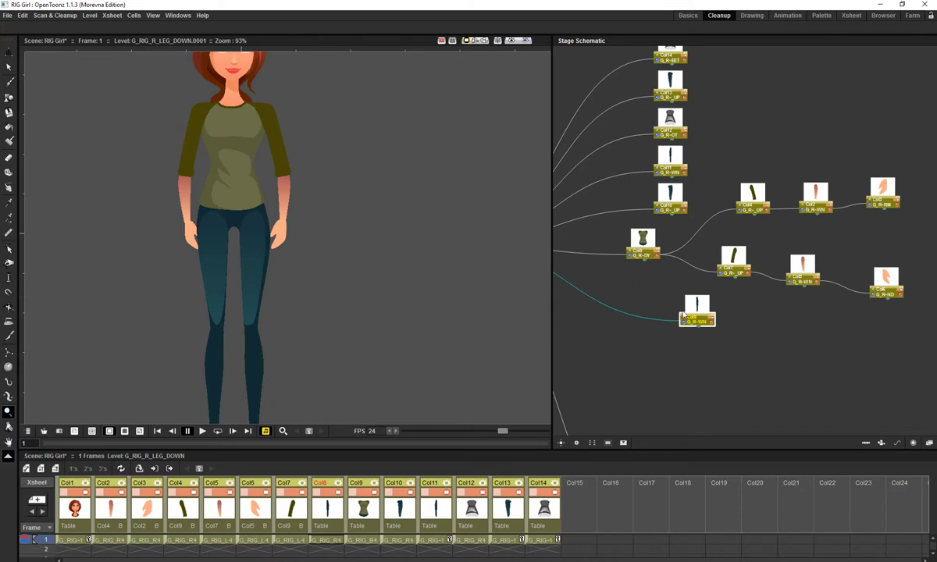
{"action": "left_click_drag", "start_coordinate": [683, 323], "coordinate": [648, 294]}
- Link the right upper leg (Col10) to the body (Col9) and the right lower leg (Col8) to the upper leg, arranged below the arm chains
{"action": "left_click_drag", "start_coordinate": [685, 209], "coordinate": [722, 394]}
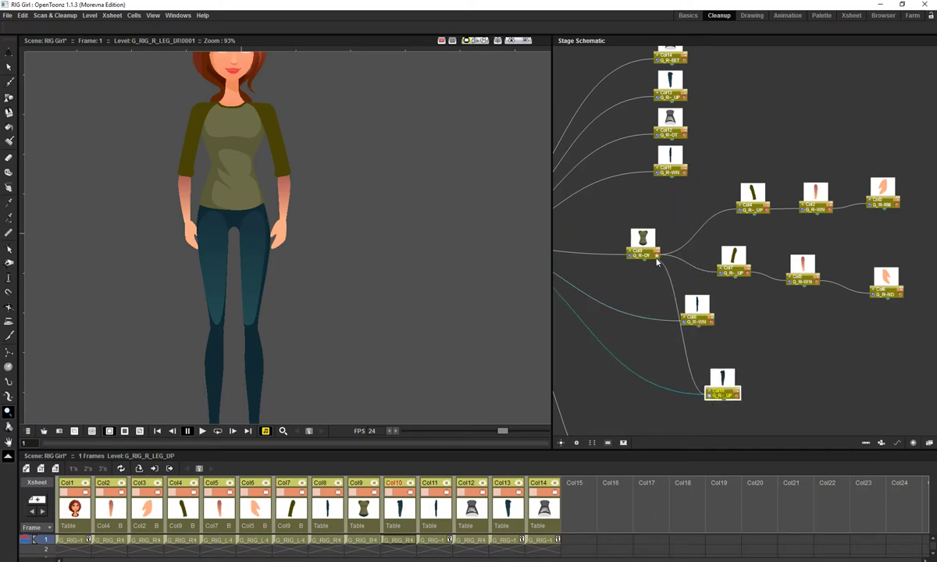
{"action": "left_click_drag", "start_coordinate": [696, 324], "coordinate": [721, 399]}
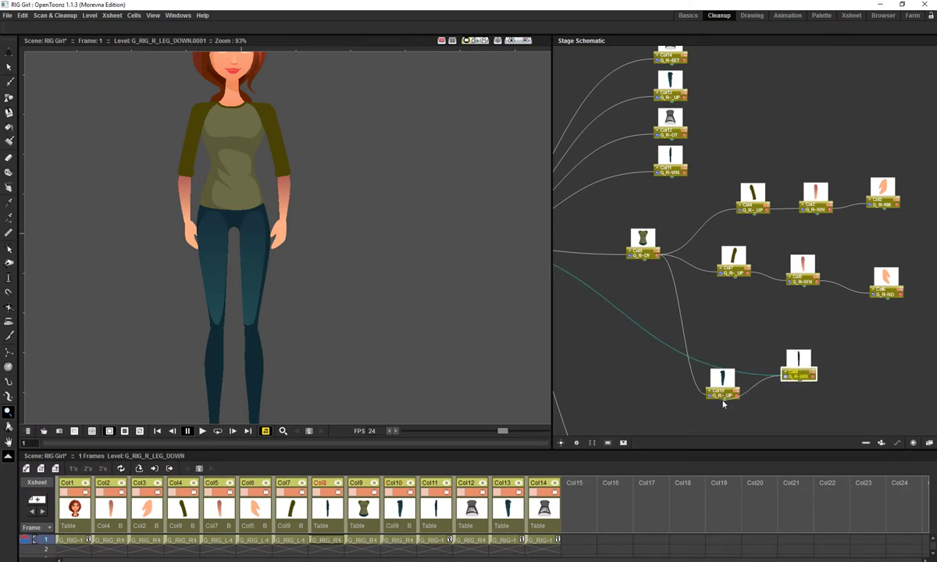
{"action": "left_click", "coordinate": [729, 394]}
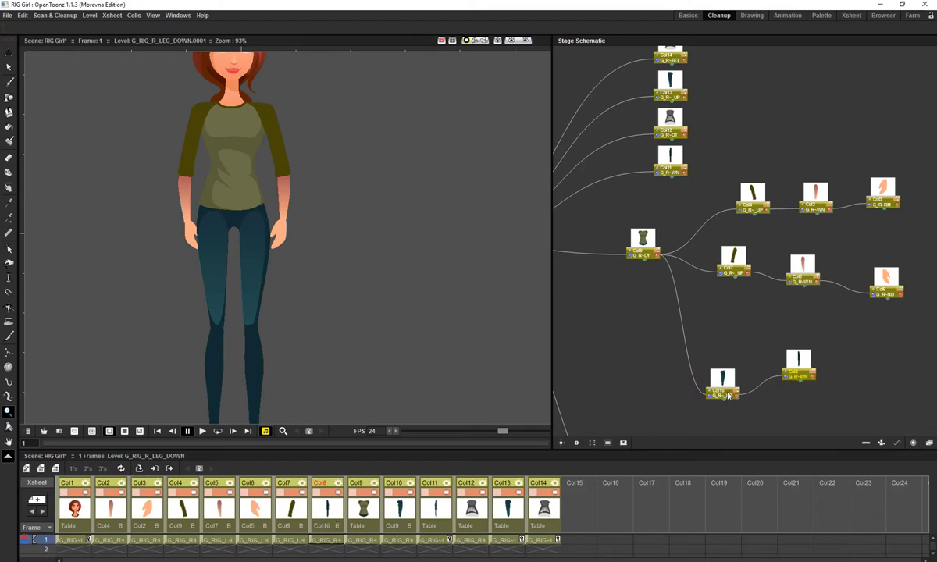
{"action": "left_click_drag", "start_coordinate": [728, 394], "coordinate": [725, 329]}
- Rotate the body (Col9) to about -40.6° with the Animate tool to test the linked arms and right leg
{"action": "left_click", "coordinate": [644, 252]}
{"action": "left_click_drag", "start_coordinate": [236, 231], "coordinate": [281, 265]}
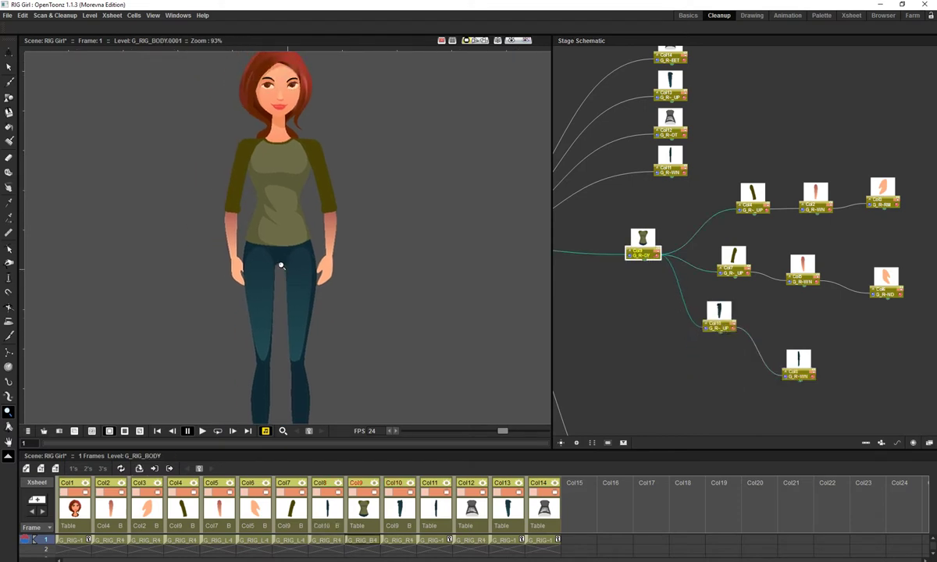
{"action": "key", "text": "a"}
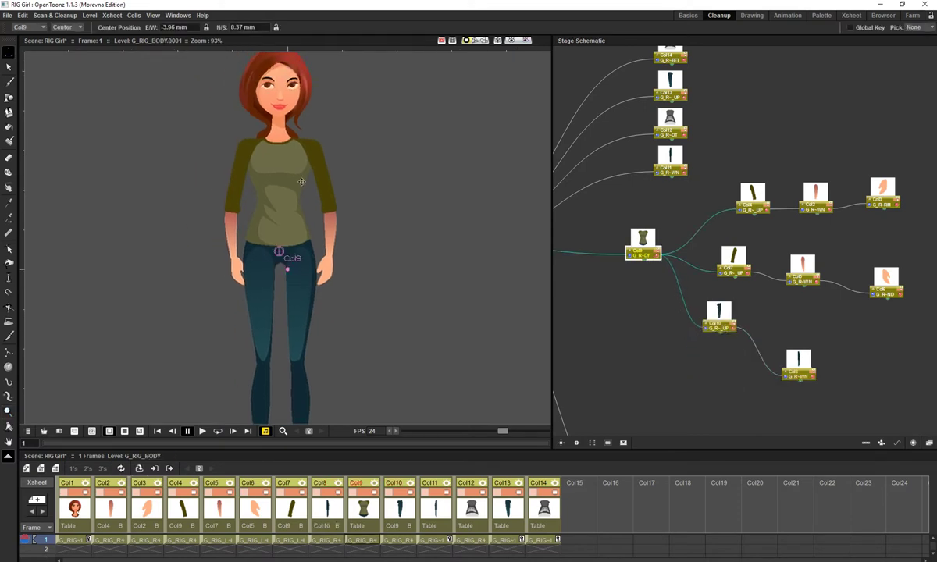
{"action": "key", "text": "e"}
{"action": "left_click_drag", "start_coordinate": [379, 119], "coordinate": [424, 221]}
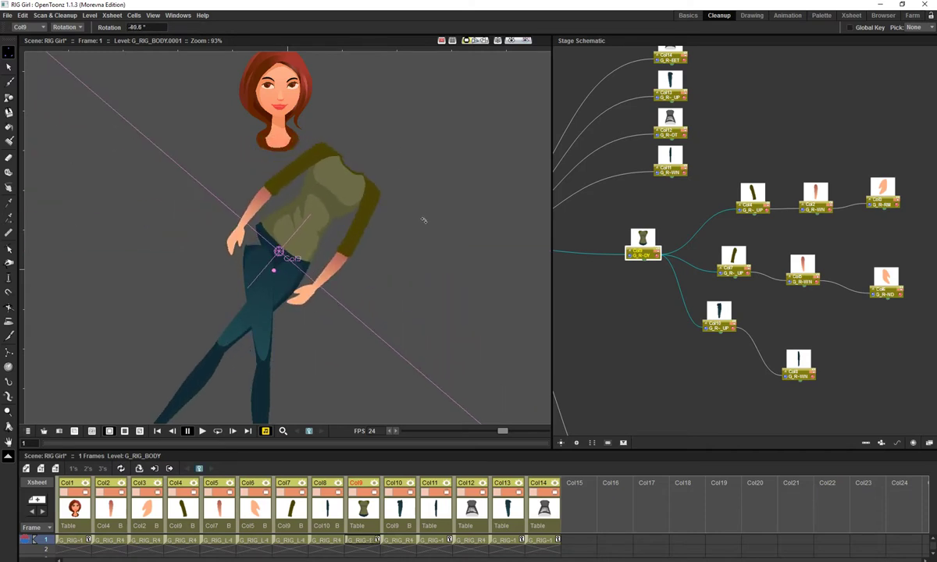
- Undo the test rotation of the body (Col9)
{"action": "key", "text": "ctrl+z"}
{"action": "left_click_drag", "start_coordinate": [676, 345], "coordinate": [732, 271]}
{"action": "left_click_drag", "start_coordinate": [671, 290], "coordinate": [702, 309]}
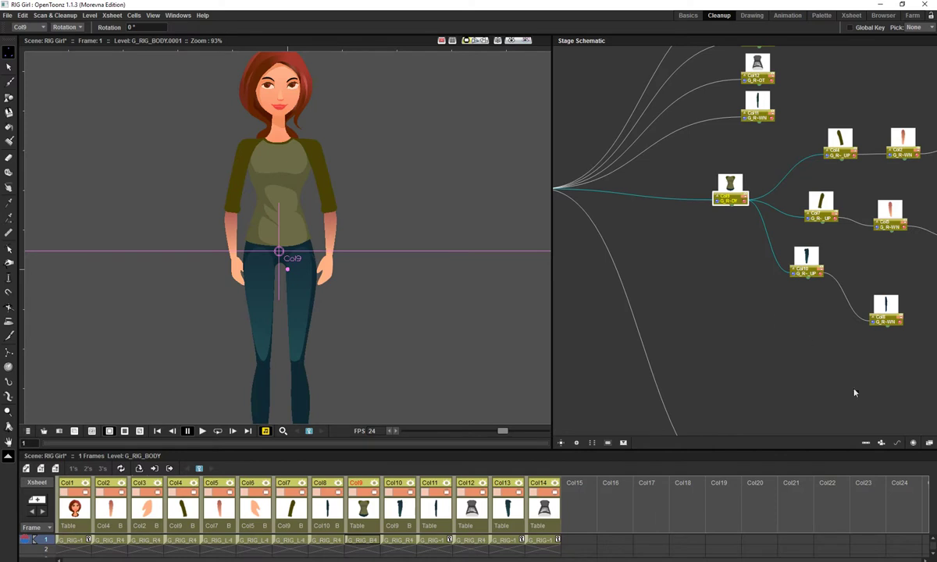
{"action": "left_click", "coordinate": [864, 442]}
{"action": "left_click_drag", "start_coordinate": [579, 193], "coordinate": [672, 268]}
{"action": "key", "text": "Delete"}
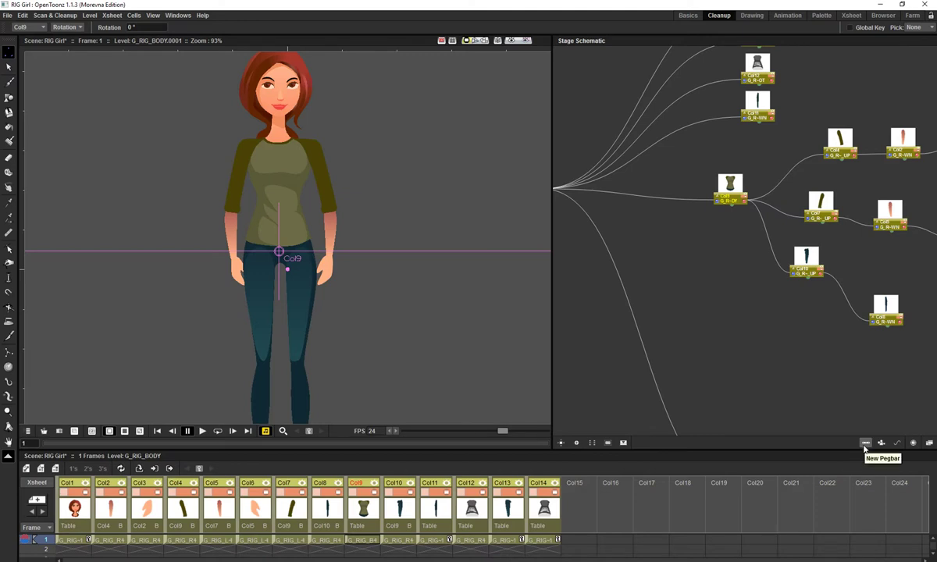
- Create a Toonz Vector Level named Null 1 in Col15 at frame 1 and place its node below the body node
{"action": "left_click", "coordinate": [577, 543]}
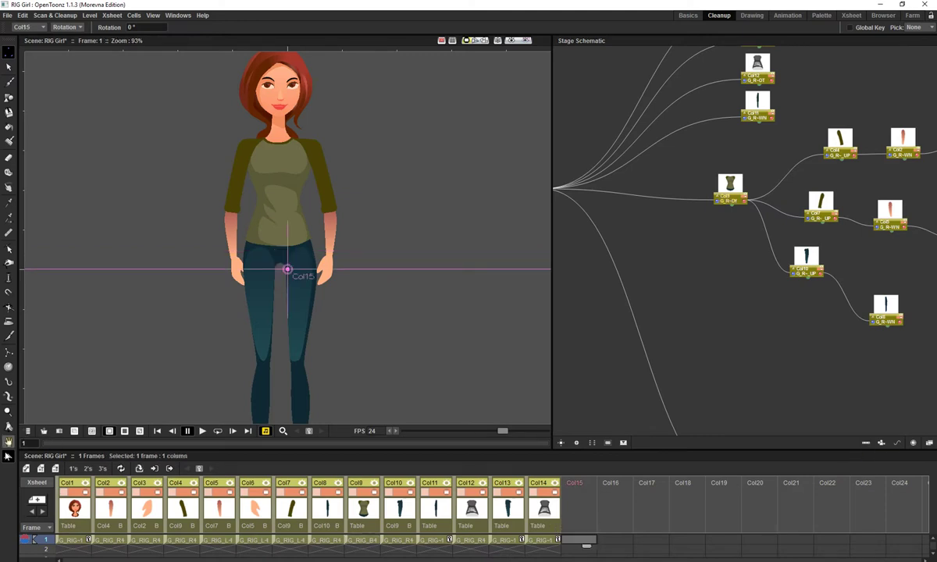
{"action": "key", "text": "alt+n"}
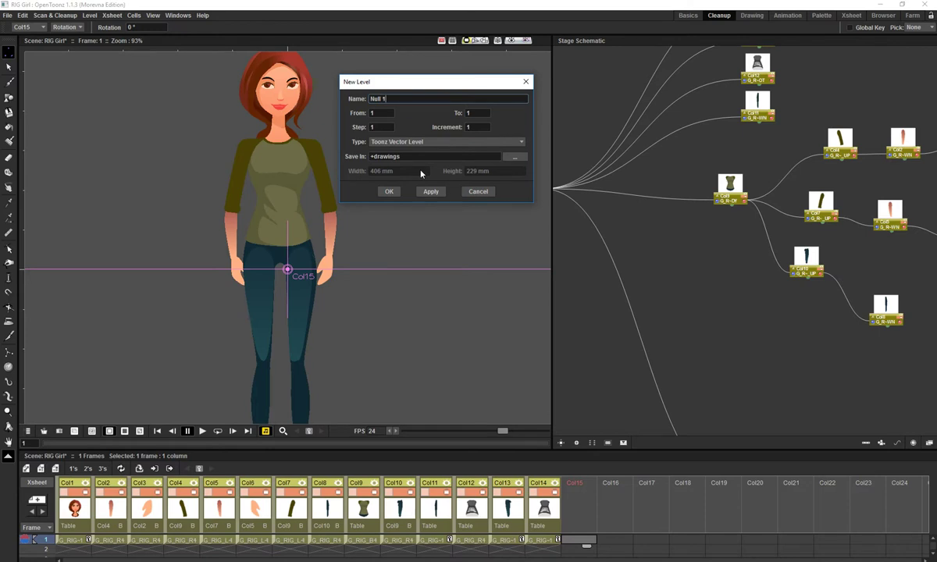
{"action": "left_click", "coordinate": [389, 191]}
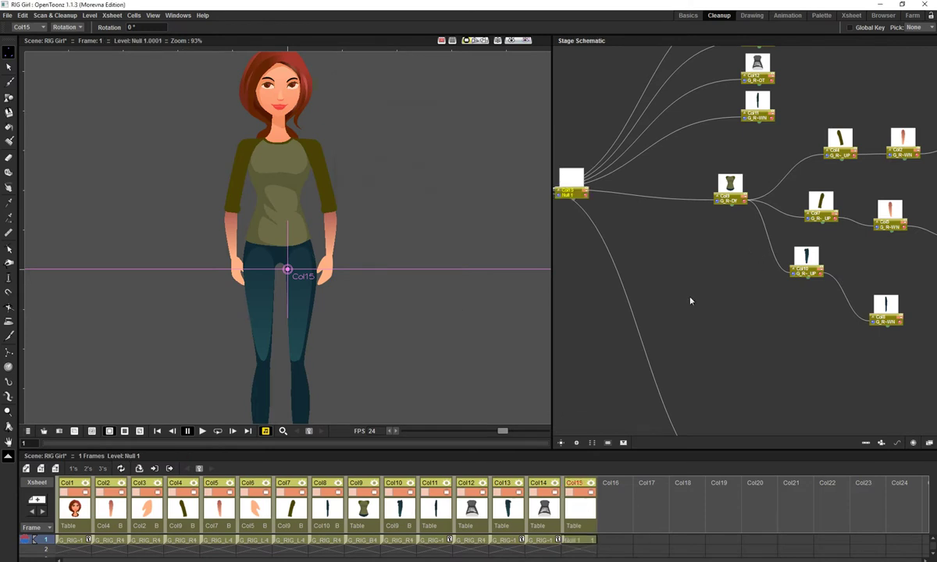
{"action": "left_click_drag", "start_coordinate": [571, 199], "coordinate": [707, 277]}
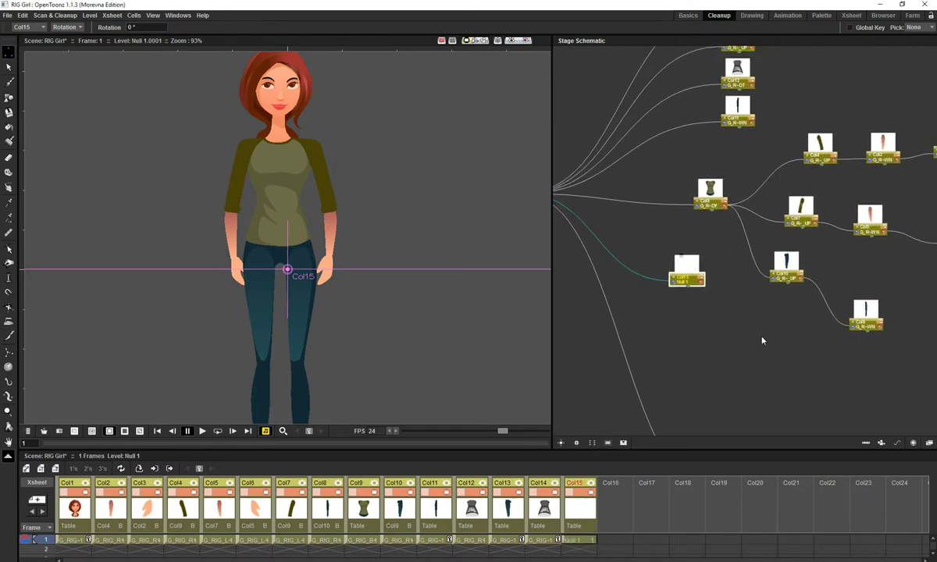
- Link the right upper leg (Col10) and the body (Col9) to the Null 1 node (Col15), placing Null 1 just before the body
{"action": "left_click", "coordinate": [773, 280]}
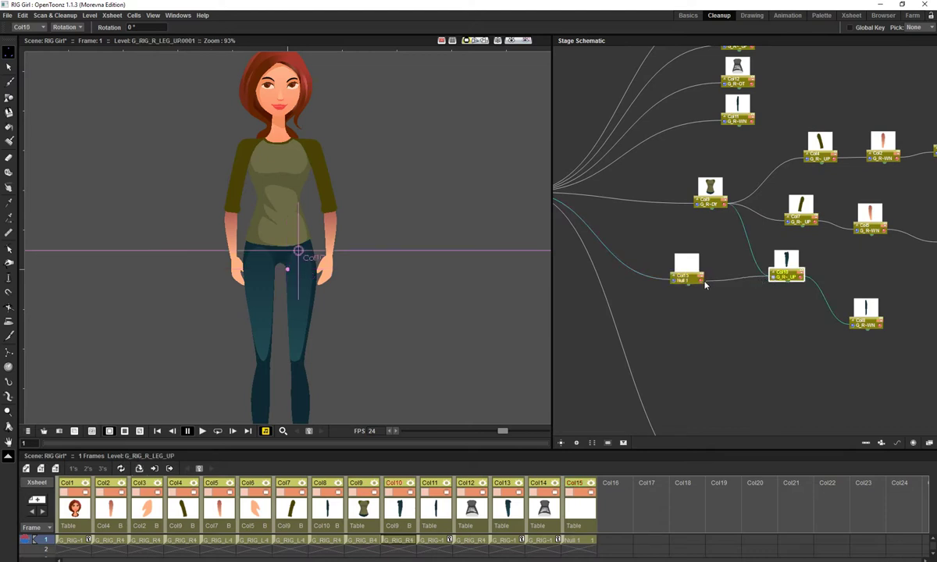
{"action": "left_click_drag", "start_coordinate": [772, 278], "coordinate": [701, 282]}
{"action": "scroll", "coordinate": [731, 282], "scroll_direction": "up", "scroll_amount": 8}
{"action": "left_click_drag", "start_coordinate": [840, 271], "coordinate": [647, 281]}
{"action": "scroll", "coordinate": [715, 361], "scroll_direction": "down", "scroll_amount": 4}
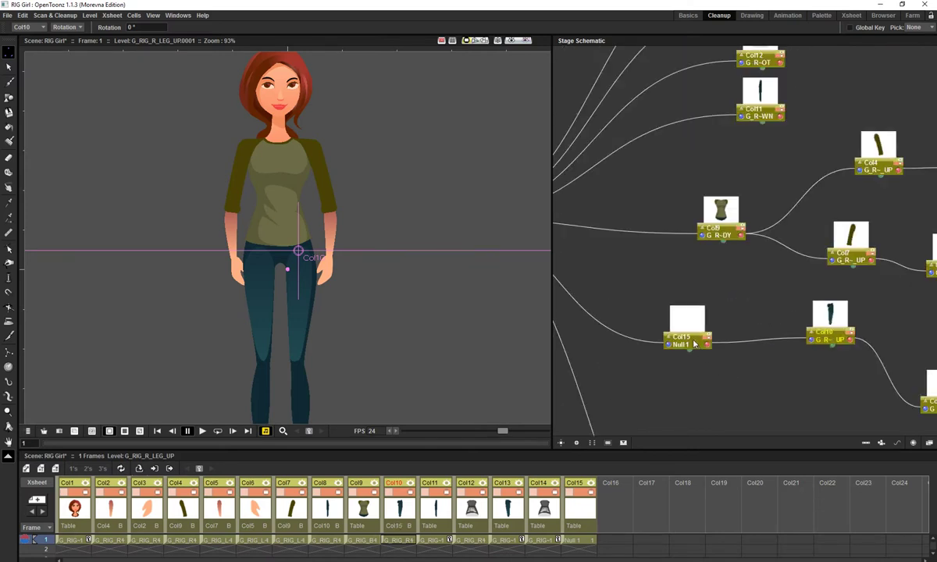
{"action": "left_click_drag", "start_coordinate": [693, 343], "coordinate": [699, 233]}
{"action": "left_click_drag", "start_coordinate": [637, 297], "coordinate": [636, 264]}
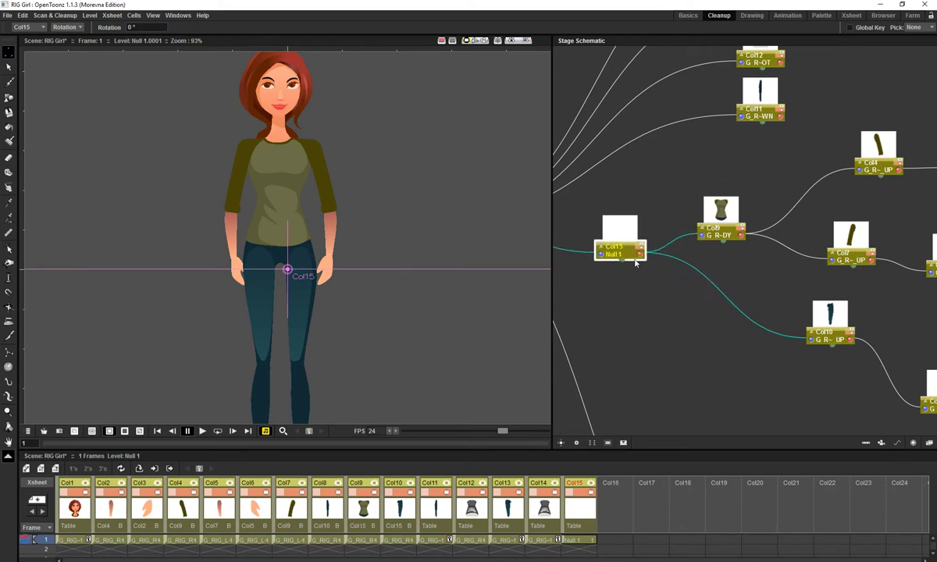
- Rotate the body (Col9) to about 30.85° to test that it bends separately from the leg, and undo the rotation
{"action": "left_click", "coordinate": [717, 229]}
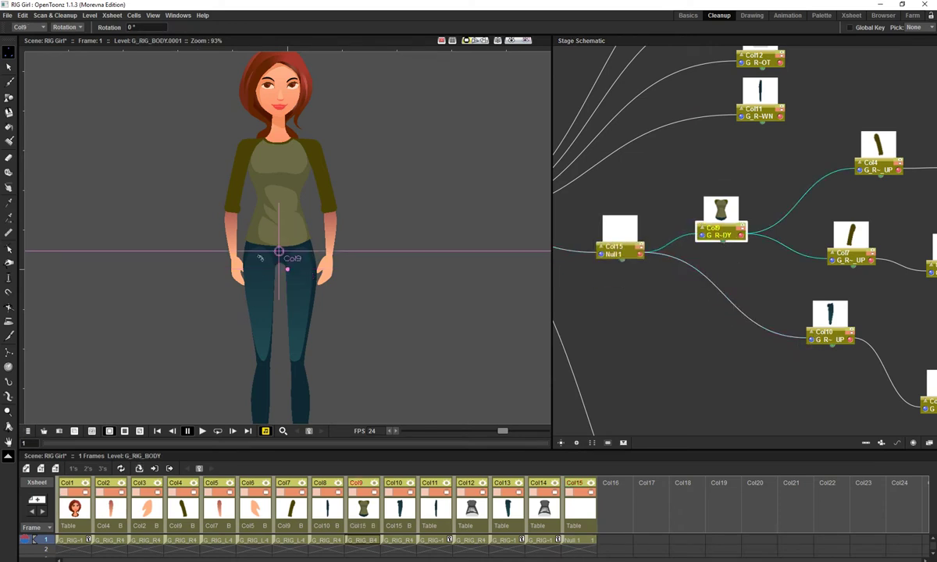
{"action": "scroll", "coordinate": [300, 227], "scroll_direction": "down", "scroll_amount": 1}
{"action": "left_click_drag", "start_coordinate": [435, 145], "coordinate": [313, 171]}
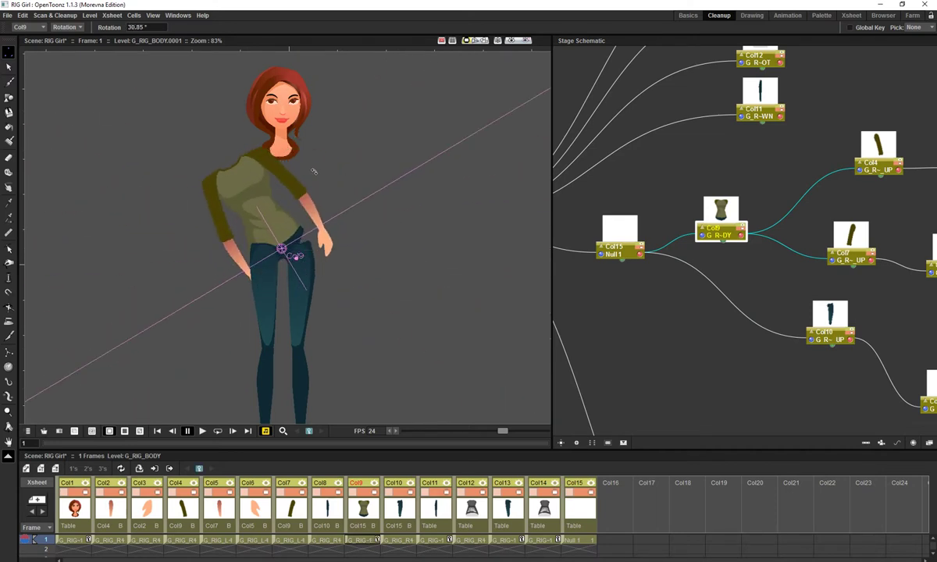
{"action": "key", "text": "ctrl+z"}
- Move Null 1 (Col15) to about -41.35 mm E/W and 19.14 mm N/S to test its linked parts, and undo the move
{"action": "left_click_drag", "start_coordinate": [655, 315], "coordinate": [681, 315]}
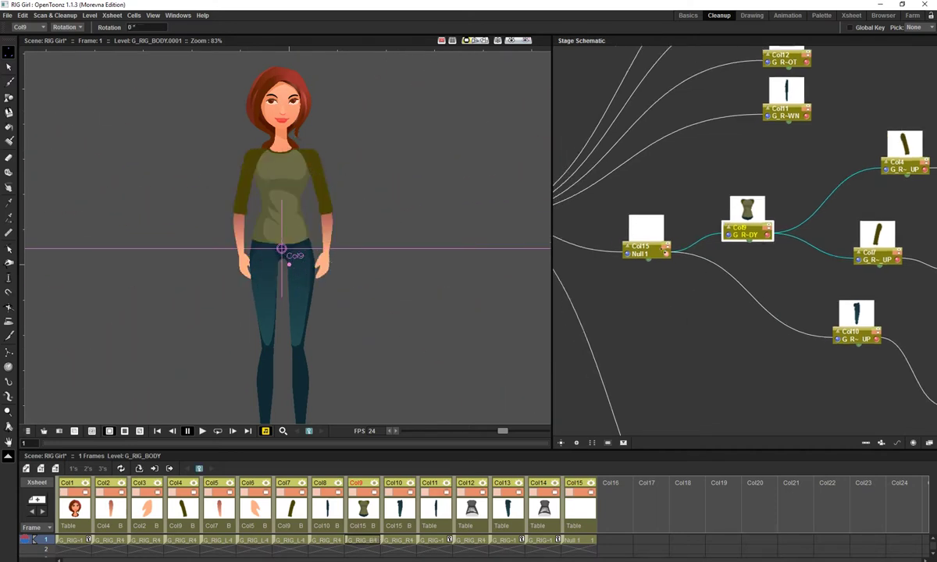
{"action": "left_click", "coordinate": [646, 250]}
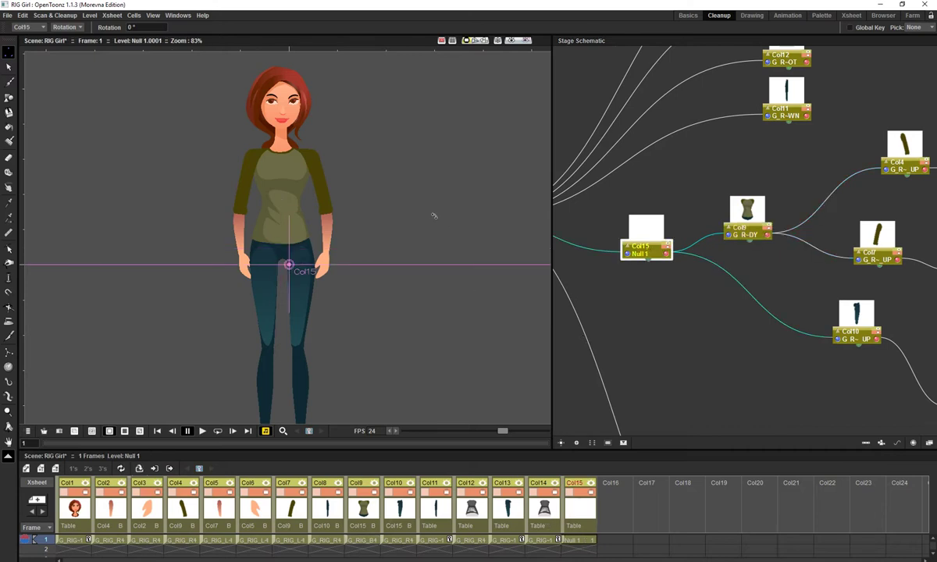
{"action": "left_click_drag", "start_coordinate": [432, 213], "coordinate": [411, 268]}
{"action": "key", "text": "w"}
{"action": "left_click_drag", "start_coordinate": [421, 228], "coordinate": [343, 191]}
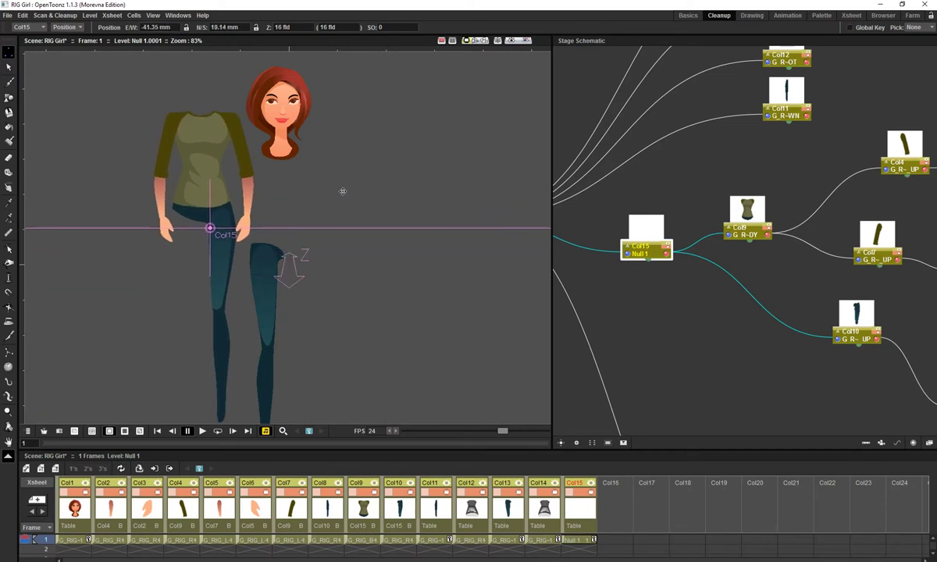
{"action": "key", "text": "ctrl+z"}
- Move the head (Col1) next to the upper arm nodes and link it to the body (Col9)
{"action": "left_click_drag", "start_coordinate": [856, 288], "coordinate": [761, 304]}
{"action": "scroll", "coordinate": [697, 309], "scroll_direction": "down", "scroll_amount": 2}
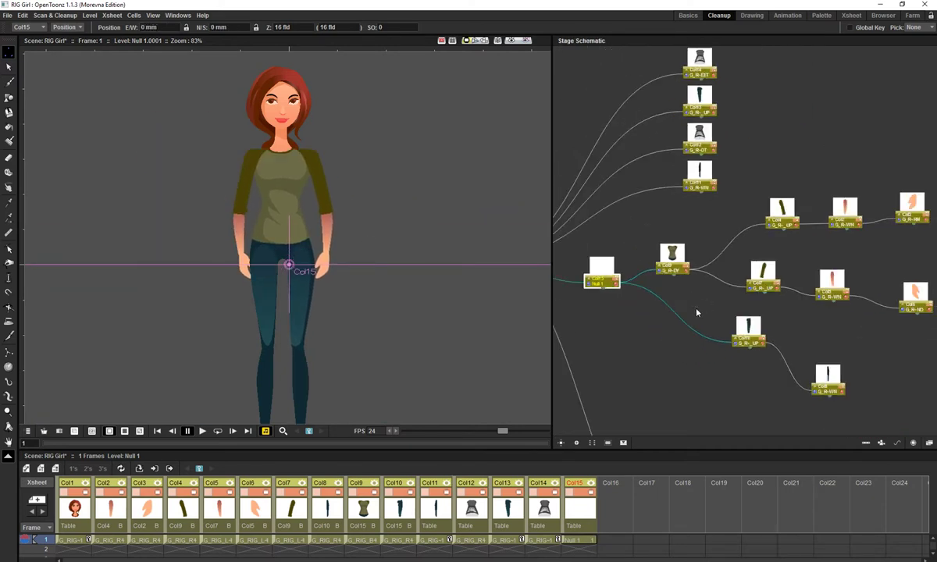
{"action": "scroll", "coordinate": [671, 295], "scroll_direction": "down", "scroll_amount": 2}
{"action": "scroll", "coordinate": [672, 295], "scroll_direction": "down", "scroll_amount": 5}
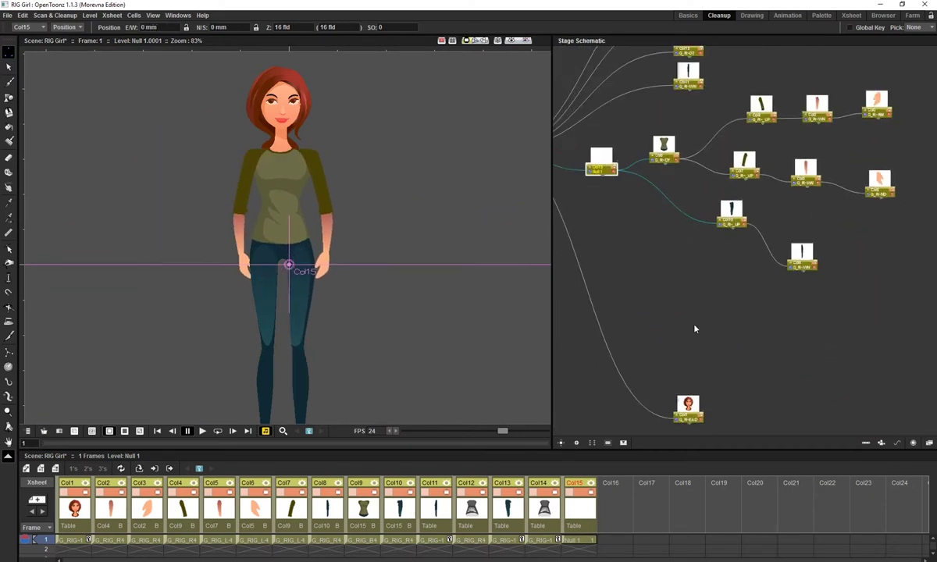
{"action": "left_click_drag", "start_coordinate": [684, 397], "coordinate": [683, 224]}
{"action": "scroll", "coordinate": [662, 177], "scroll_direction": "up", "scroll_amount": 4}
{"action": "scroll", "coordinate": [698, 277], "scroll_direction": "down", "scroll_amount": 2}
{"action": "left_click_drag", "start_coordinate": [697, 278], "coordinate": [664, 286]}
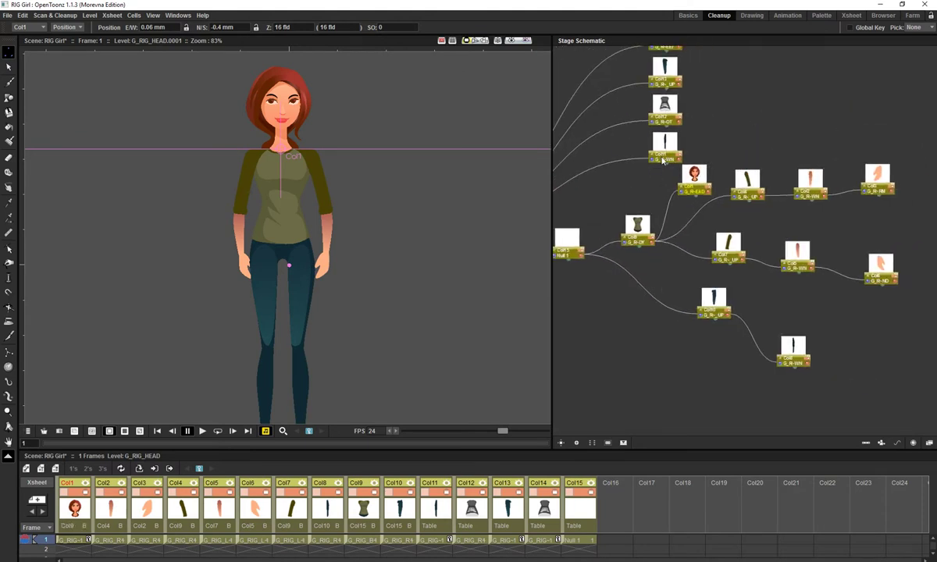
- Move the left leg nodes below the right leg chain, linking the lower leg (Col11) to the upper leg (Col13) and that to Null 1
{"action": "left_click_drag", "start_coordinate": [665, 154], "coordinate": [712, 398]}
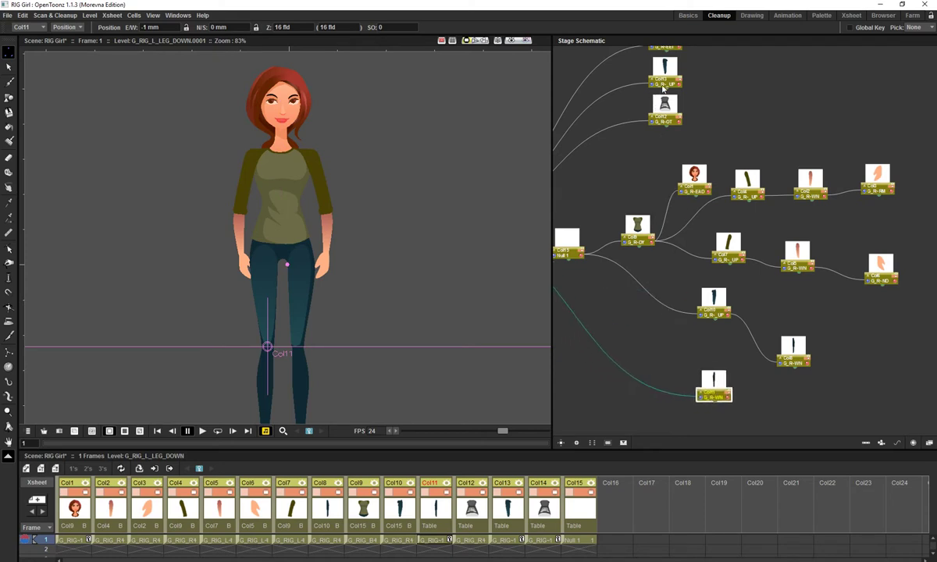
{"action": "left_click_drag", "start_coordinate": [664, 81], "coordinate": [640, 345]}
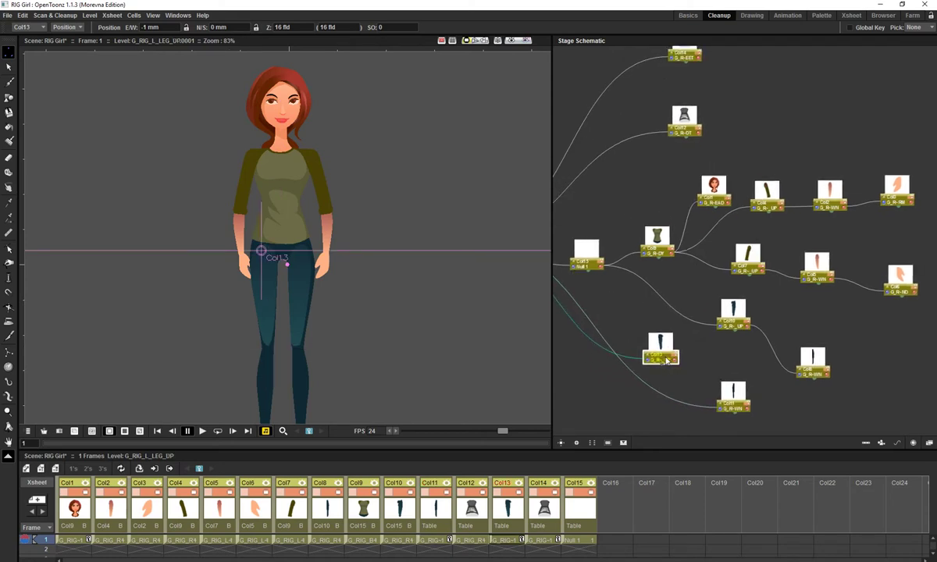
{"action": "left_click", "coordinate": [676, 359]}
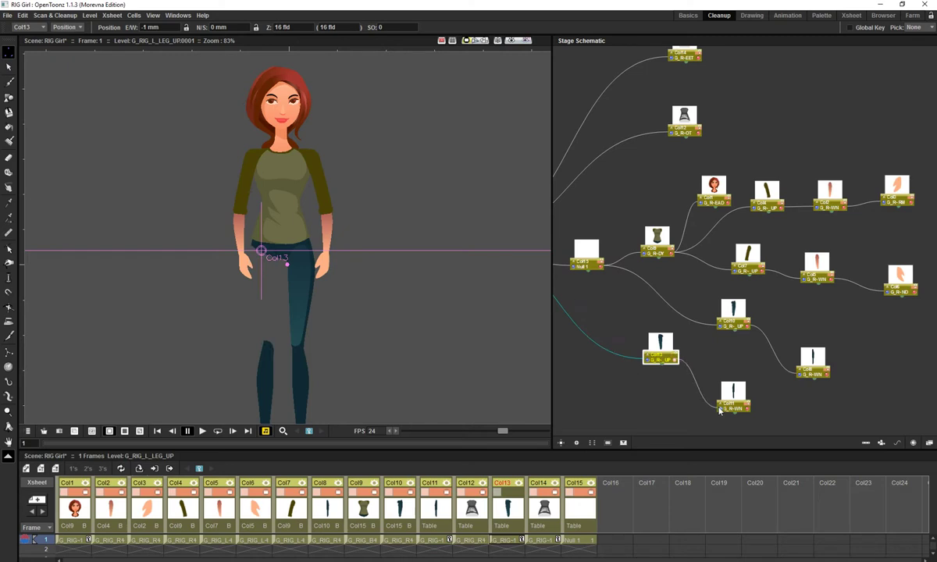
{"action": "left_click_drag", "start_coordinate": [664, 361], "coordinate": [602, 267]}
- Turn the display of the left upper leg column (Col13) back on
{"action": "left_click_drag", "start_coordinate": [648, 338], "coordinate": [628, 409]}
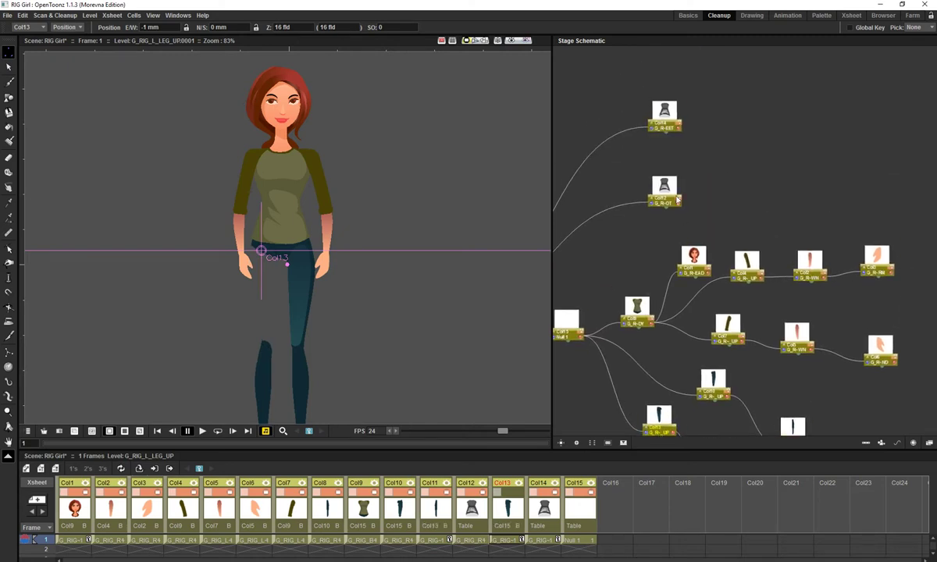
{"action": "scroll", "coordinate": [642, 152], "scroll_direction": "down", "scroll_amount": 4}
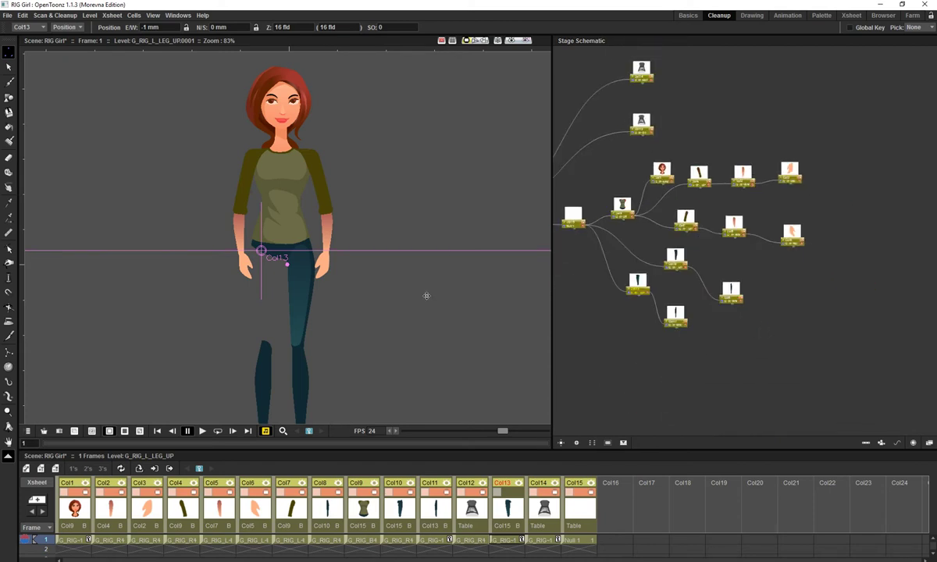
{"action": "left_click_drag", "start_coordinate": [427, 296], "coordinate": [429, 199]}
{"action": "scroll", "coordinate": [731, 280], "scroll_direction": "down", "scroll_amount": 2}
{"action": "scroll", "coordinate": [731, 281], "scroll_direction": "up", "scroll_amount": 2}
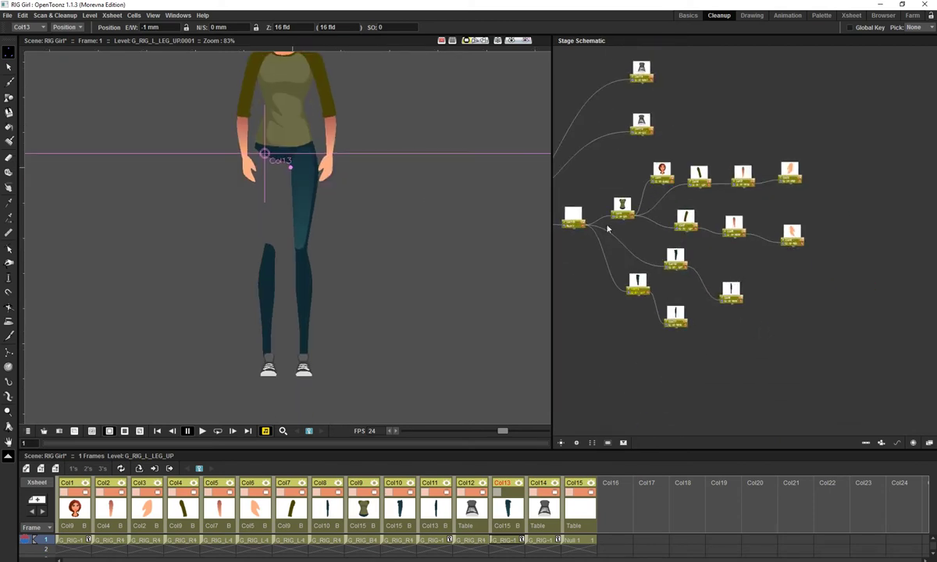
{"action": "left_click", "coordinate": [514, 493]}
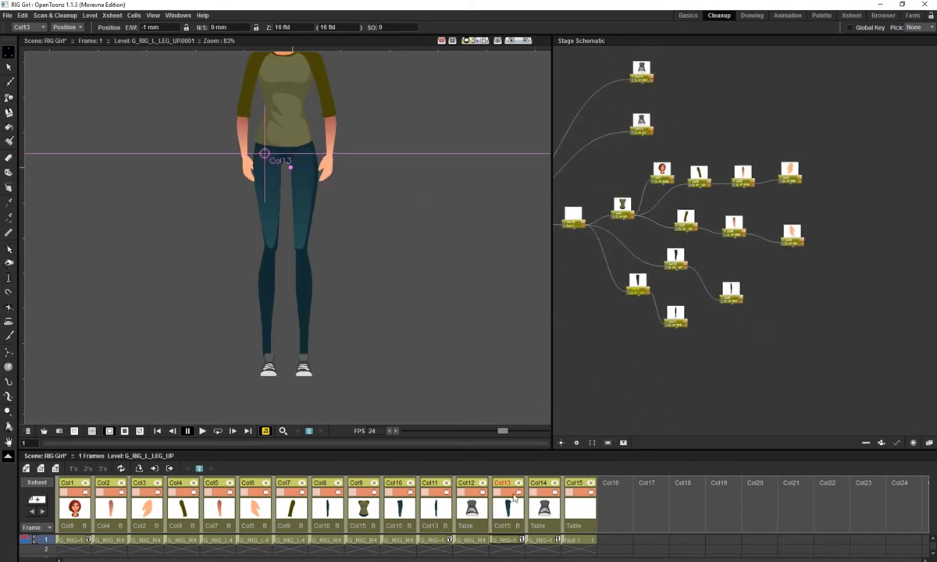
- Link the right foot (Col12) to the right lower leg (Col8) and place it at the end of the right leg chain
{"action": "left_click", "coordinate": [676, 267]}
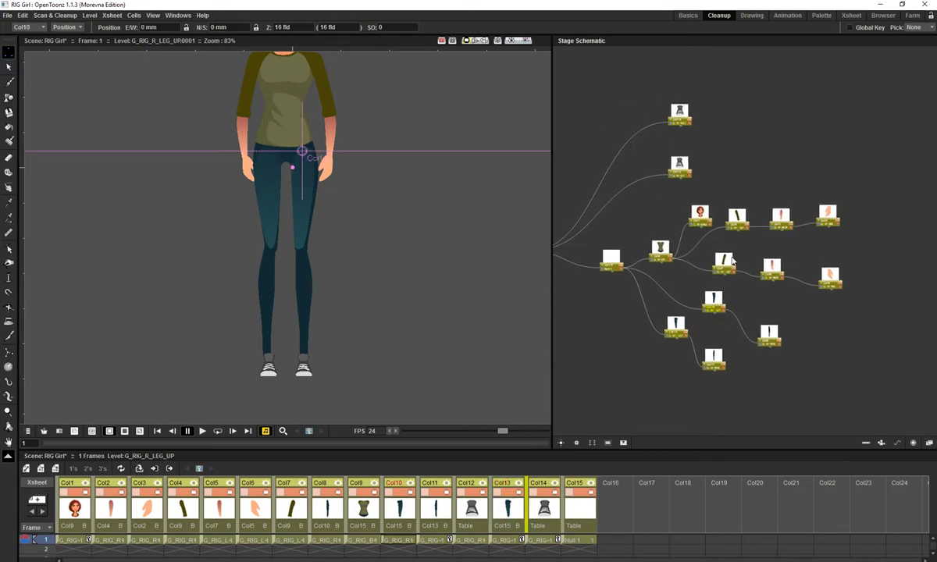
{"action": "left_click_drag", "start_coordinate": [710, 327], "coordinate": [790, 337]}
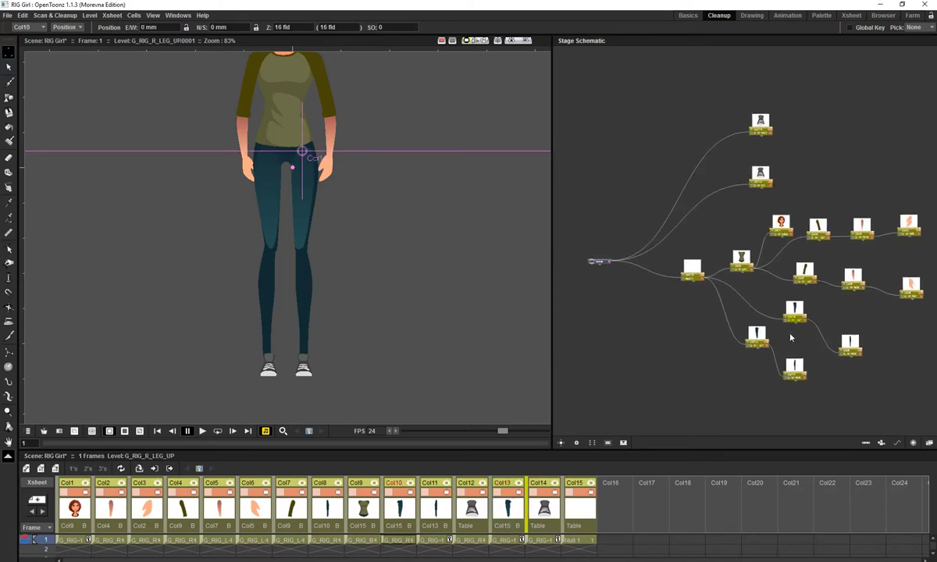
{"action": "scroll", "coordinate": [788, 320], "scroll_direction": "up", "scroll_amount": 2}
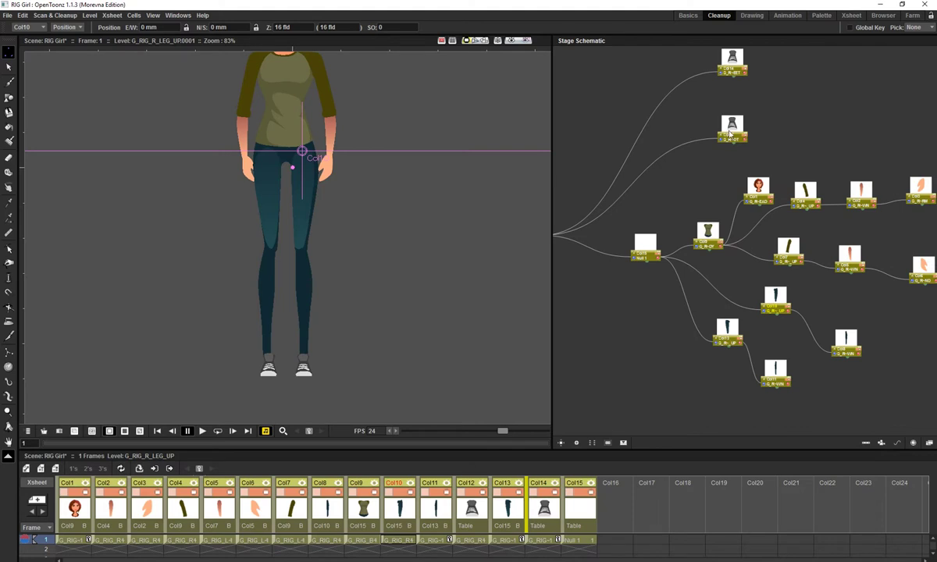
{"action": "left_click_drag", "start_coordinate": [730, 134], "coordinate": [712, 383]}
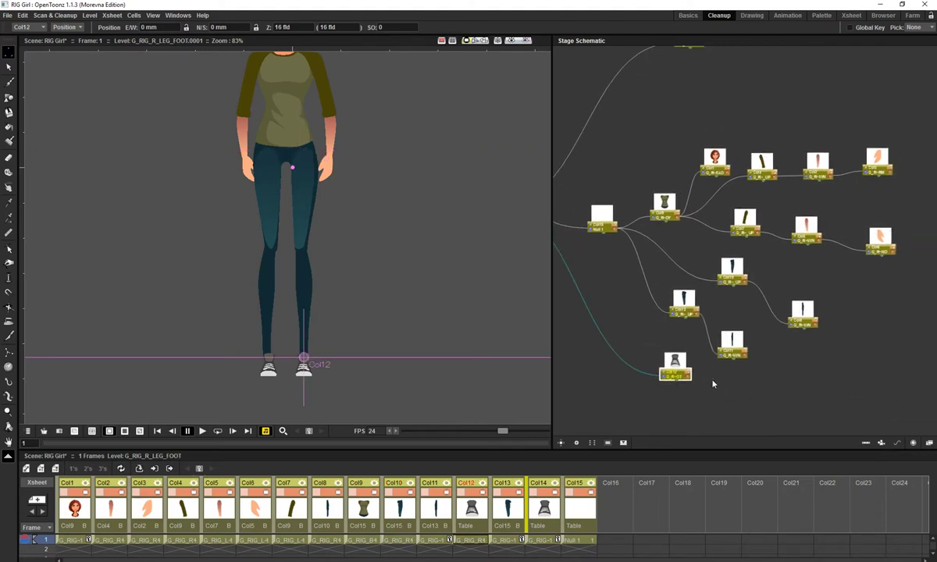
{"action": "left_click", "coordinate": [806, 327]}
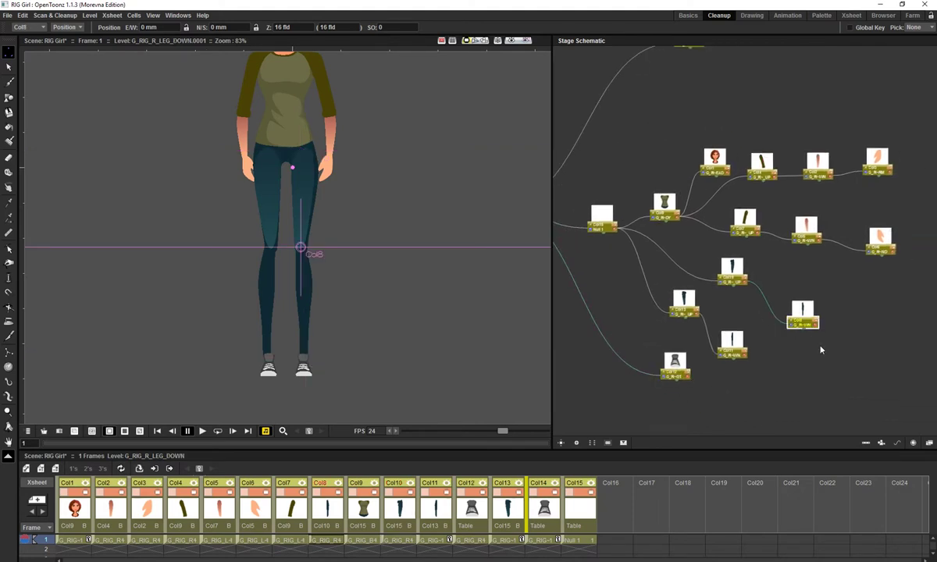
{"action": "left_click_drag", "start_coordinate": [685, 377], "coordinate": [815, 325]}
- Move the left foot (Col14) to the end of the left leg chain and link it to the left lower leg (Col11)
{"action": "left_click_drag", "start_coordinate": [714, 175], "coordinate": [717, 216]}
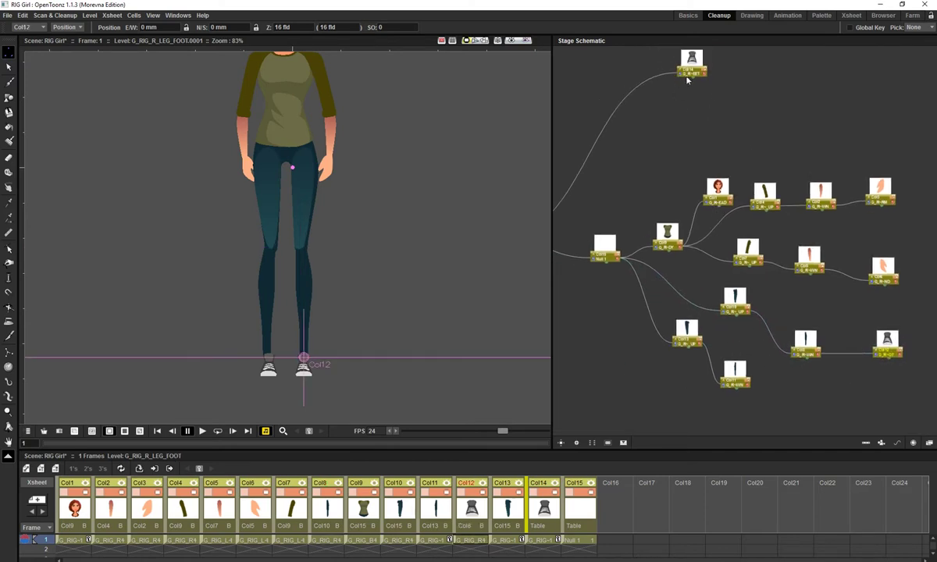
{"action": "left_click_drag", "start_coordinate": [687, 81], "coordinate": [852, 412]}
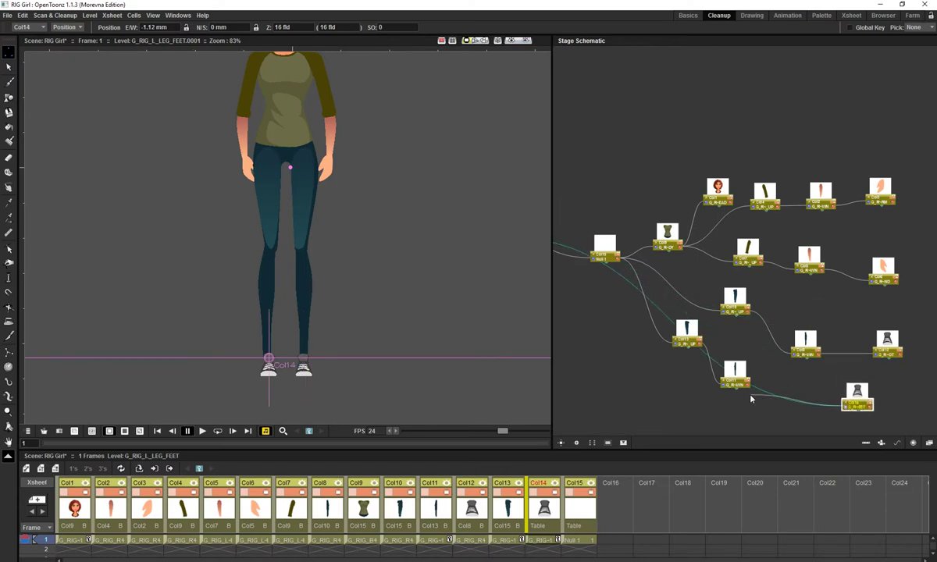
{"action": "left_click_drag", "start_coordinate": [751, 399], "coordinate": [767, 328]}
- Arrange the right leg nodes (Col10, Col8, Col12) and left leg nodes (Col13, Col11, Col14) into two nearly horizontal rows
{"action": "scroll", "coordinate": [748, 388], "scroll_direction": "down", "scroll_amount": 3}
{"action": "scroll", "coordinate": [750, 387], "scroll_direction": "up", "scroll_amount": 1}
{"action": "scroll", "coordinate": [767, 331], "scroll_direction": "up", "scroll_amount": 3}
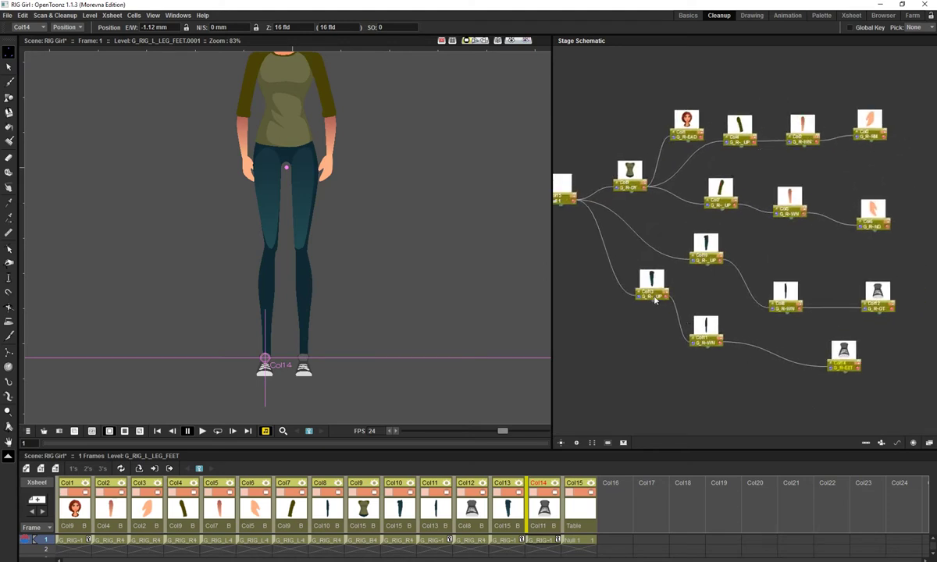
{"action": "left_click_drag", "start_coordinate": [654, 300], "coordinate": [652, 343]}
{"action": "left_click_drag", "start_coordinate": [708, 262], "coordinate": [649, 275]}
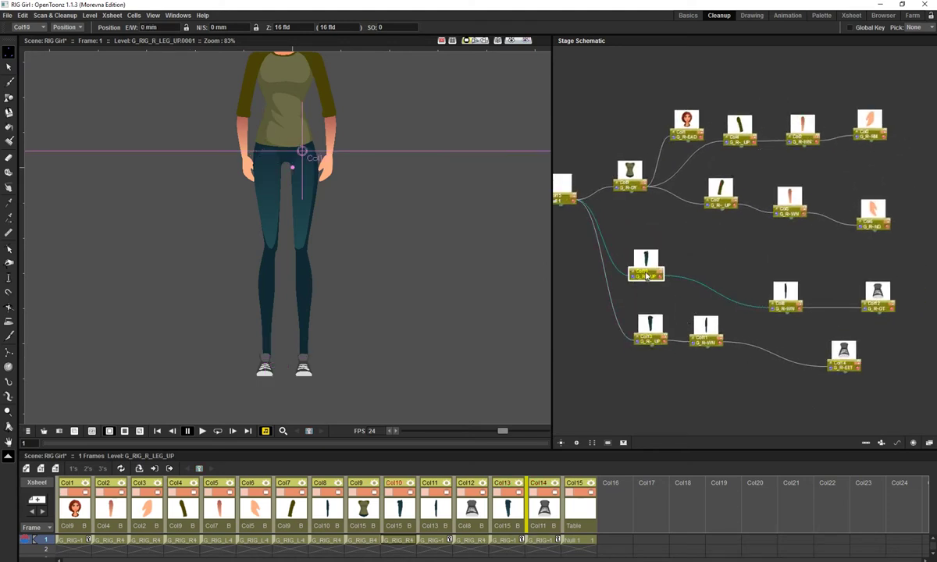
{"action": "left_click_drag", "start_coordinate": [783, 308], "coordinate": [715, 277]}
{"action": "left_click_drag", "start_coordinate": [875, 304], "coordinate": [804, 281]}
{"action": "left_click_drag", "start_coordinate": [844, 367], "coordinate": [814, 348]}
- Select the six leg nodes in the Stage Schematic and examine how both leg chains link from Null 1 to the feet
{"action": "left_click_drag", "start_coordinate": [791, 382], "coordinate": [825, 421]}
{"action": "left_click_drag", "start_coordinate": [901, 299], "coordinate": [686, 411]}
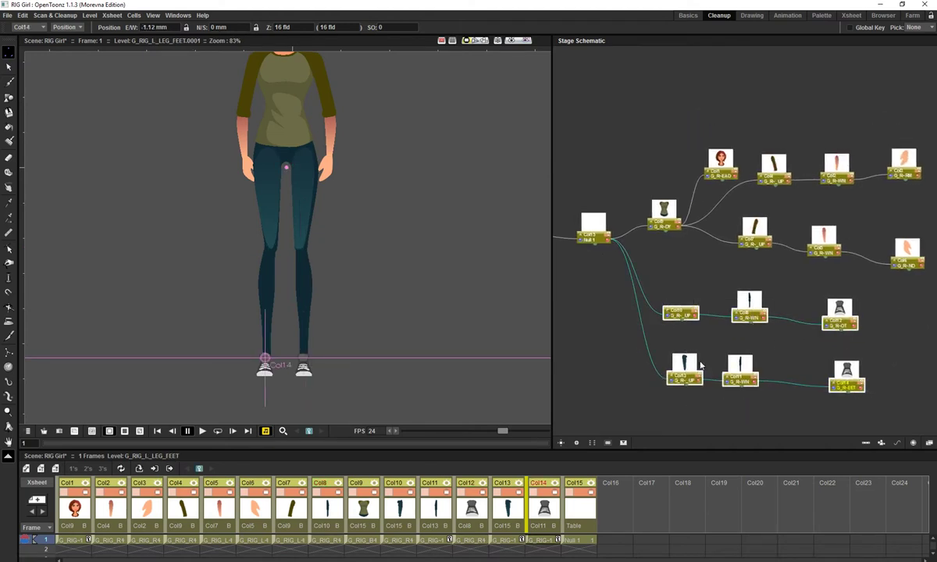
{"action": "scroll", "coordinate": [695, 311], "scroll_direction": "up", "scroll_amount": 3}
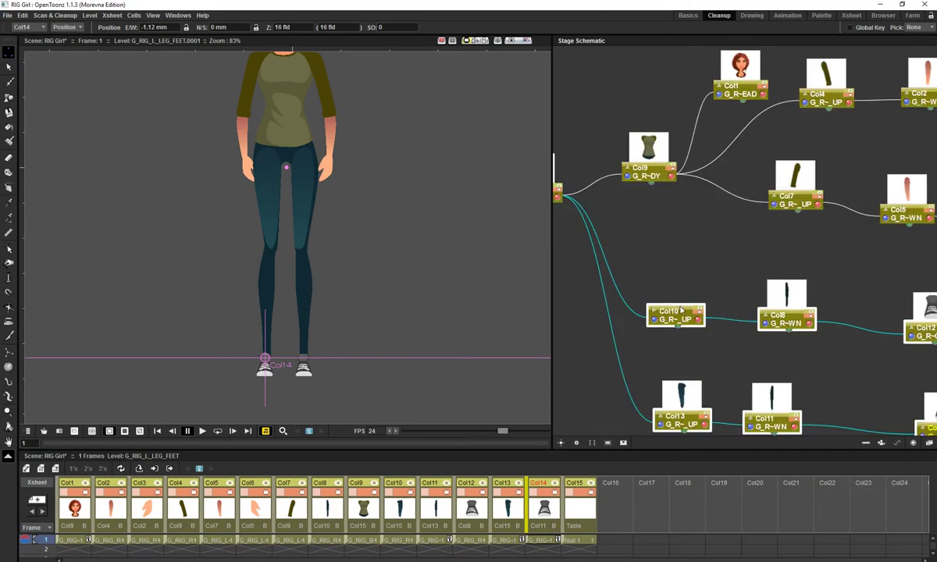
{"action": "scroll", "coordinate": [662, 319], "scroll_direction": "up", "scroll_amount": 1}
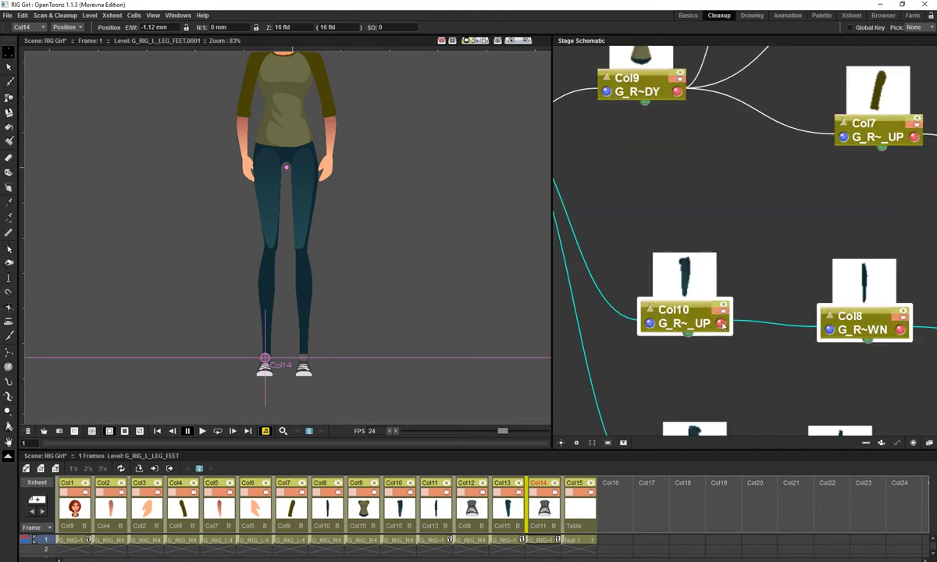
{"action": "scroll", "coordinate": [663, 312], "scroll_direction": "up", "scroll_amount": 2}
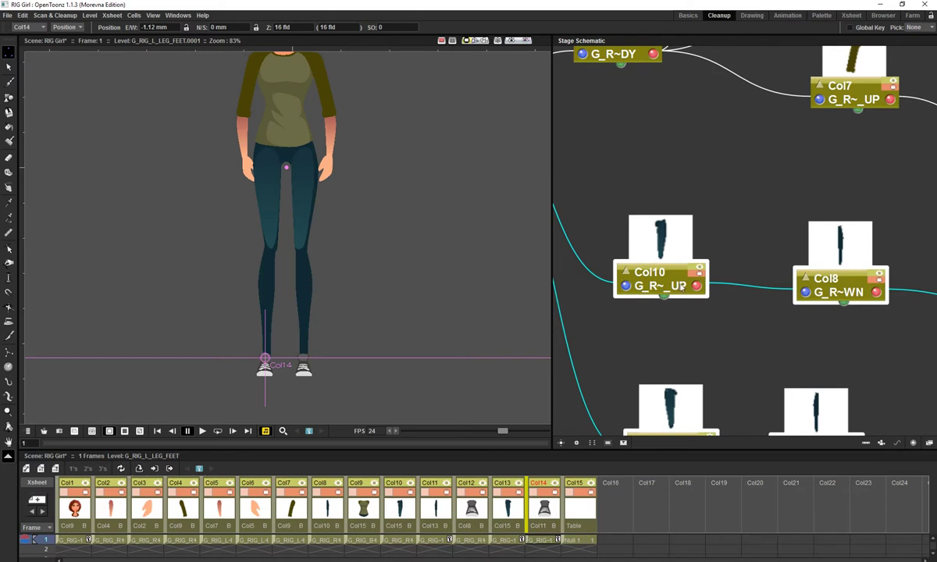
{"action": "scroll", "coordinate": [638, 283], "scroll_direction": "down", "scroll_amount": 5}
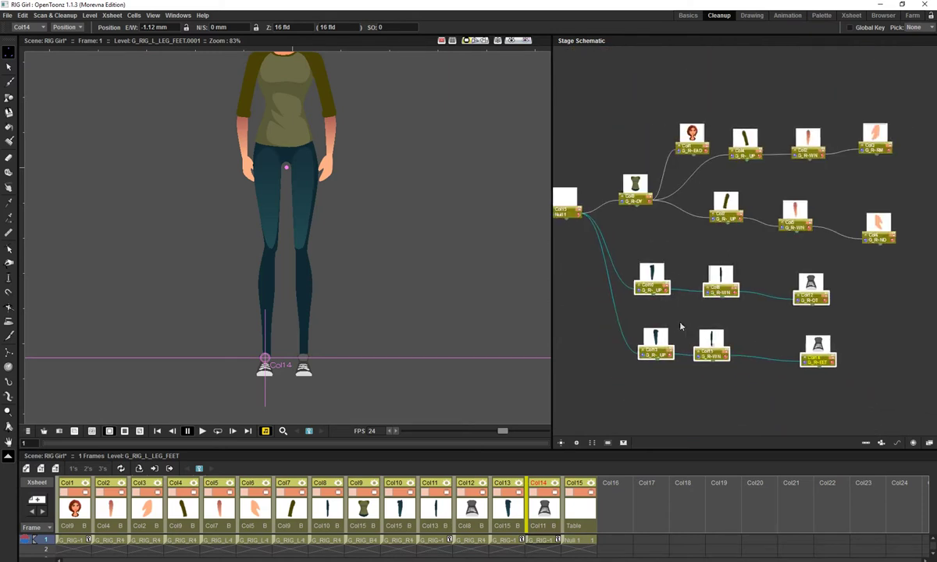
{"action": "scroll", "coordinate": [693, 368], "scroll_direction": "down", "scroll_amount": 3}
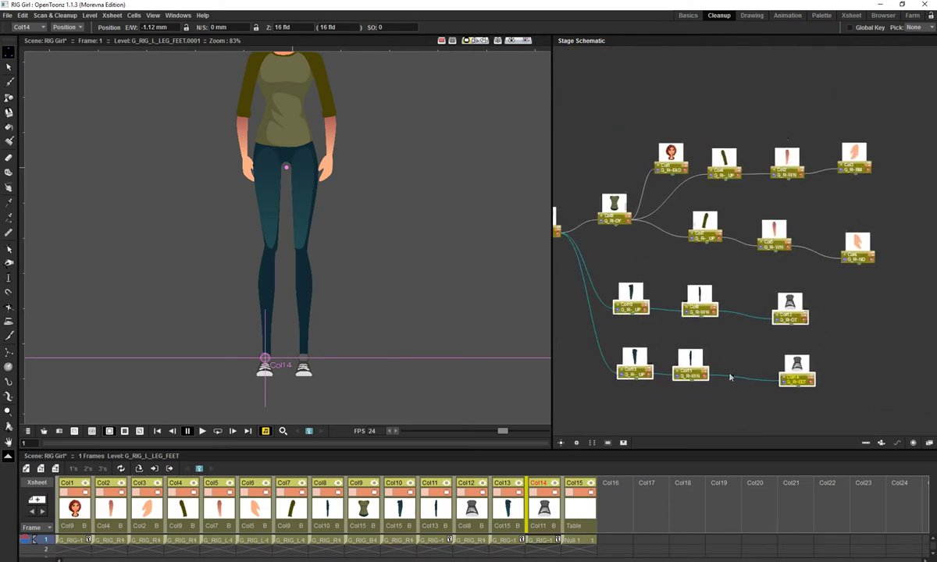
{"action": "scroll", "coordinate": [688, 234], "scroll_direction": "up", "scroll_amount": 3}
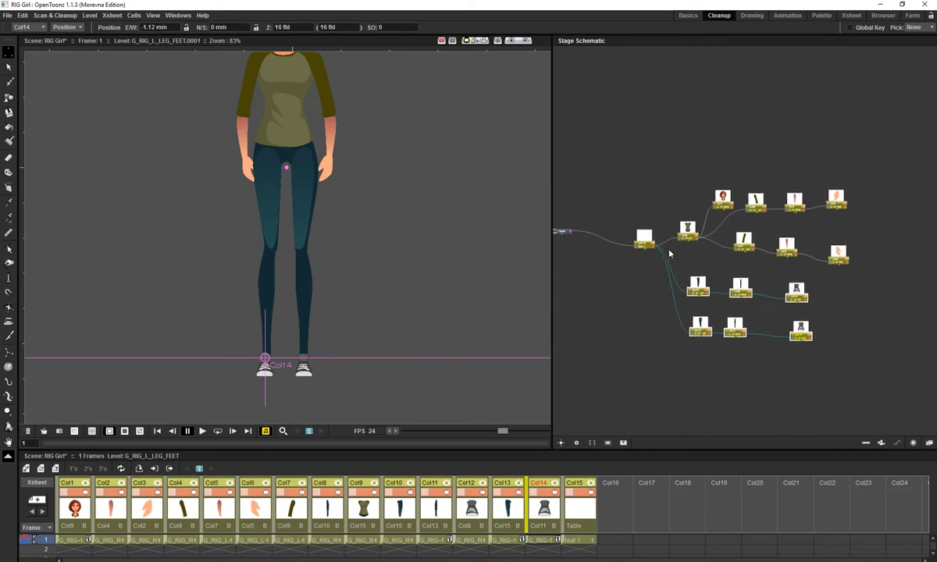
- Rotate the body (Col9) about 28.4° around its pivot at the waist to test the hierarchy
{"action": "left_click", "coordinate": [699, 244]}
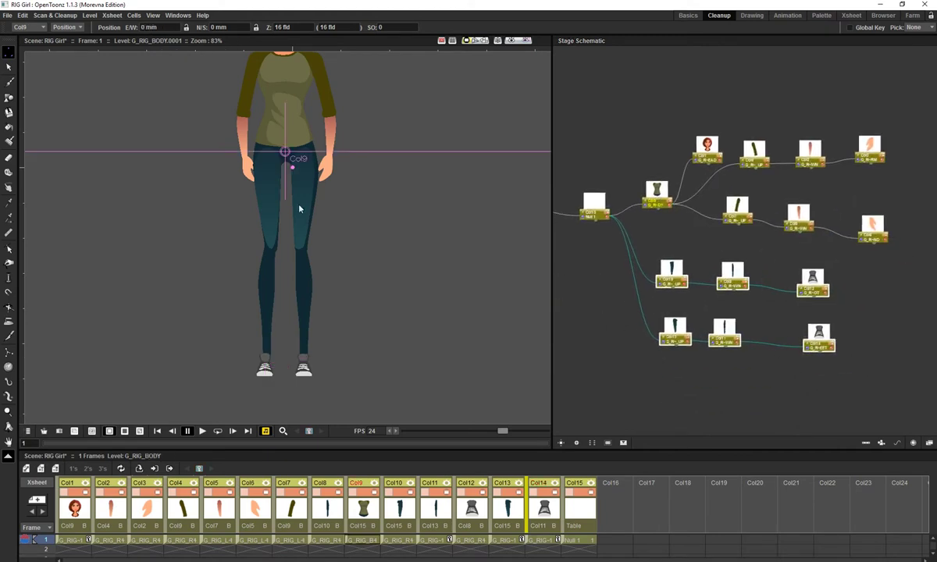
{"action": "scroll", "coordinate": [328, 203], "scroll_direction": "down", "scroll_amount": 3}
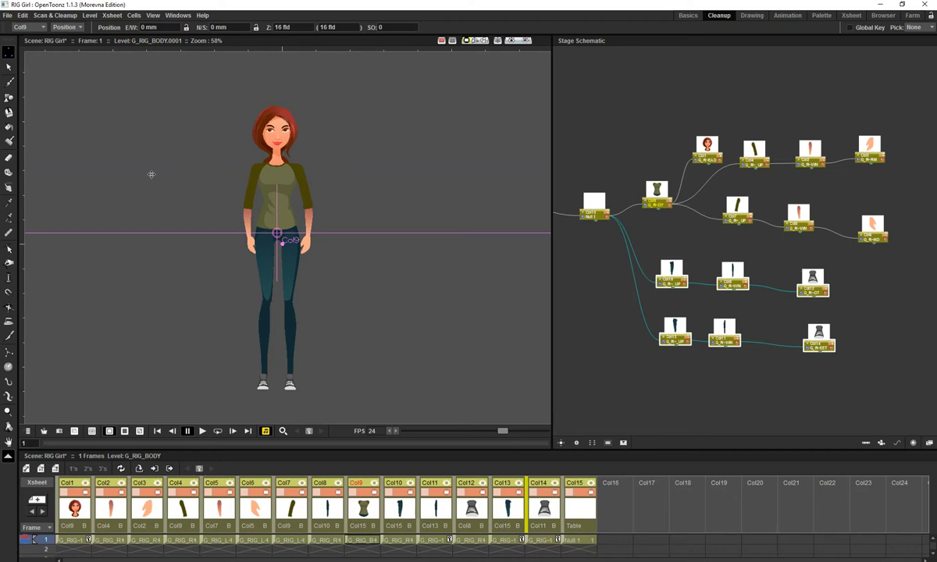
{"action": "scroll", "coordinate": [257, 189], "scroll_direction": "up", "scroll_amount": 2}
{"action": "left_click", "coordinate": [660, 206]}
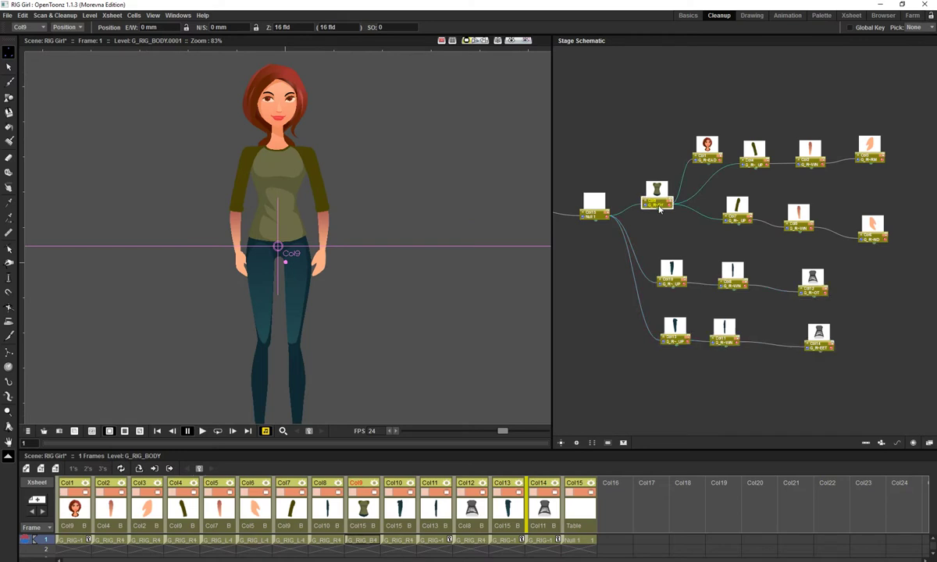
{"action": "left_click_drag", "start_coordinate": [440, 245], "coordinate": [460, 259]}
{"action": "scroll", "coordinate": [399, 228], "scroll_direction": "up", "scroll_amount": 1}
{"action": "left_click_drag", "start_coordinate": [400, 230], "coordinate": [409, 271]}
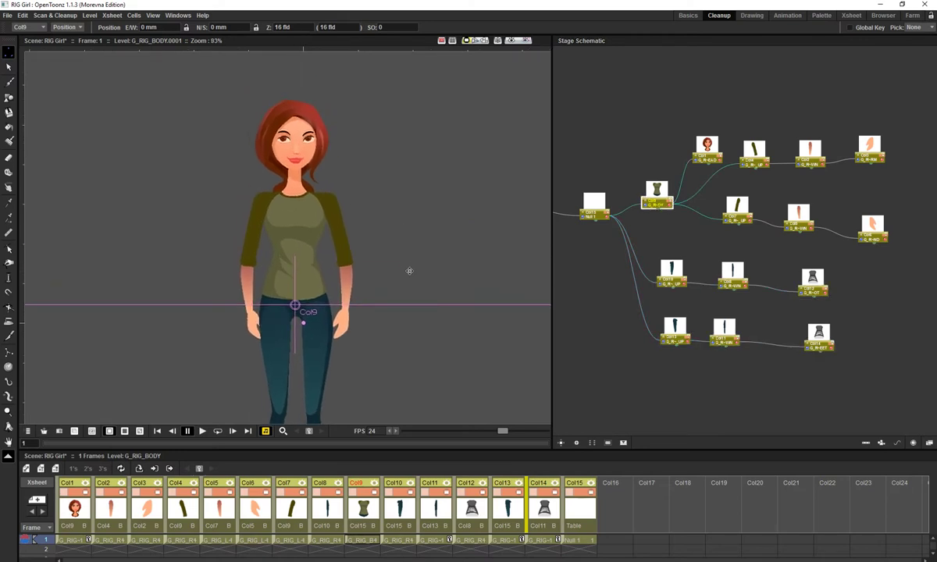
{"action": "key", "text": "r"}
{"action": "left_click_drag", "start_coordinate": [418, 161], "coordinate": [327, 158]}
- Examine closely the hip joint where the rotated body meets the tops of both upper legs
{"action": "scroll", "coordinate": [303, 297], "scroll_direction": "up", "scroll_amount": 5}
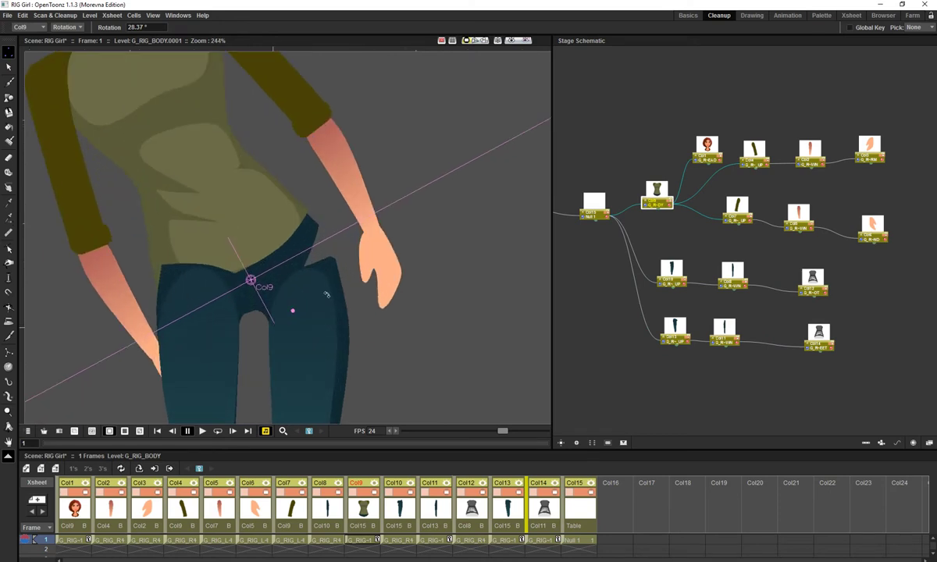
{"action": "scroll", "coordinate": [359, 247], "scroll_direction": "up", "scroll_amount": 1}
{"action": "scroll", "coordinate": [347, 235], "scroll_direction": "up", "scroll_amount": 3}
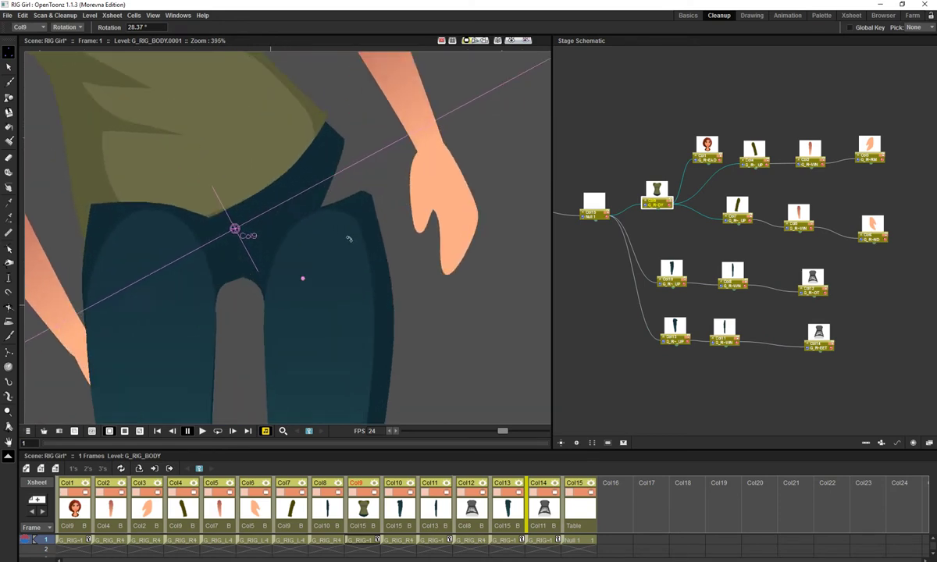
{"action": "key", "text": "shift+space"}
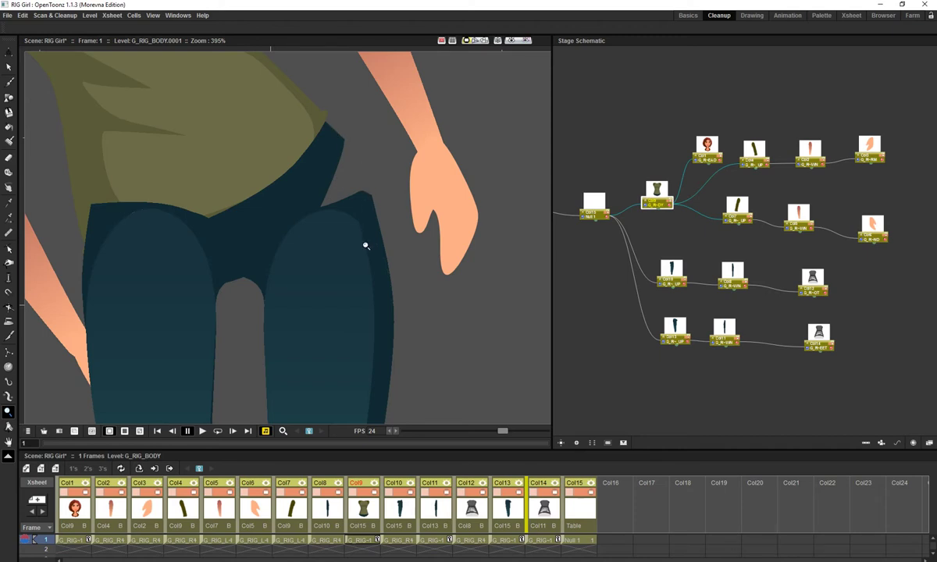
{"action": "scroll", "coordinate": [365, 245], "scroll_direction": "down", "scroll_amount": 4}
{"action": "scroll", "coordinate": [354, 231], "scroll_direction": "up", "scroll_amount": 3}
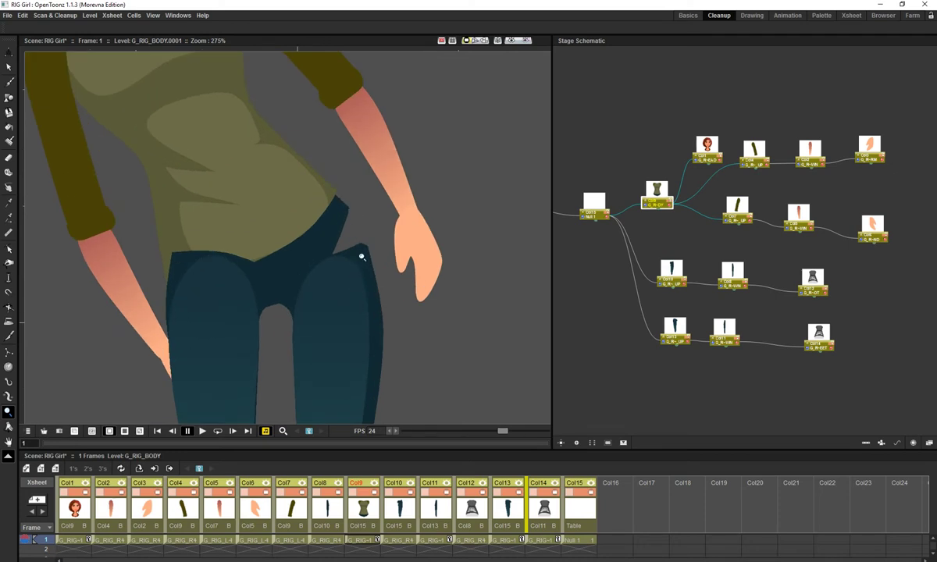
{"action": "scroll", "coordinate": [364, 261], "scroll_direction": "up", "scroll_amount": 2}
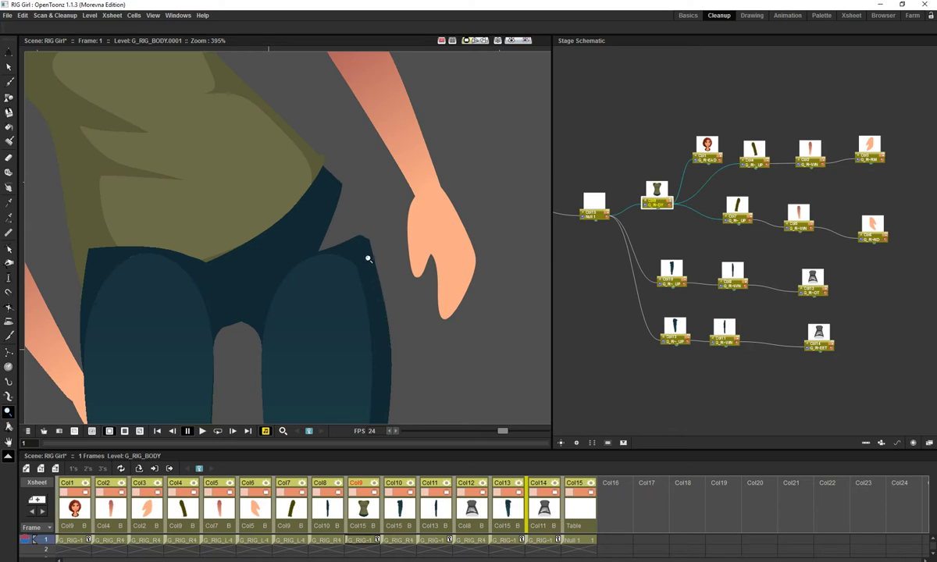
{"action": "left_click_drag", "start_coordinate": [370, 274], "coordinate": [407, 281]}
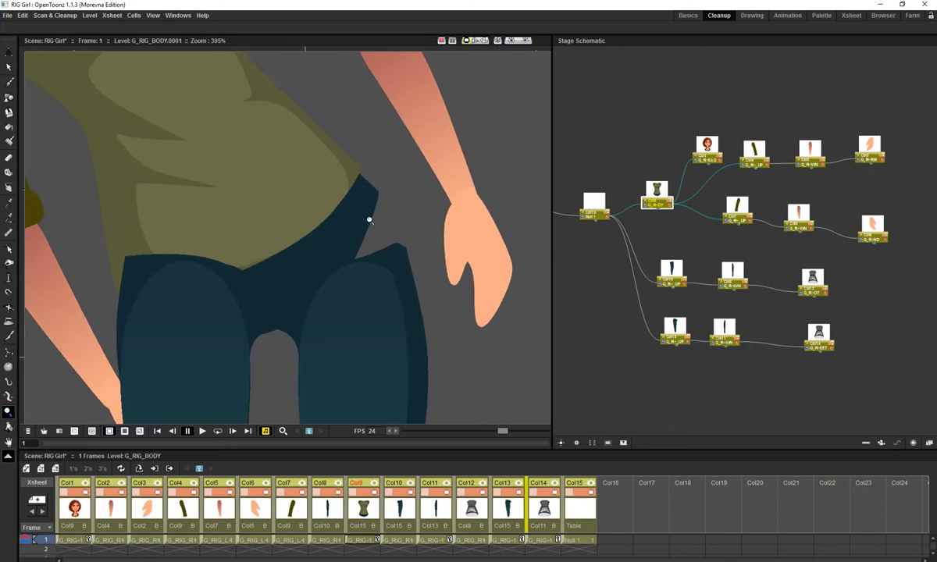
- Undo the body rotation and examine the waist and legs of the character in the upright pose
{"action": "scroll", "coordinate": [375, 242], "scroll_direction": "down", "scroll_amount": 3}
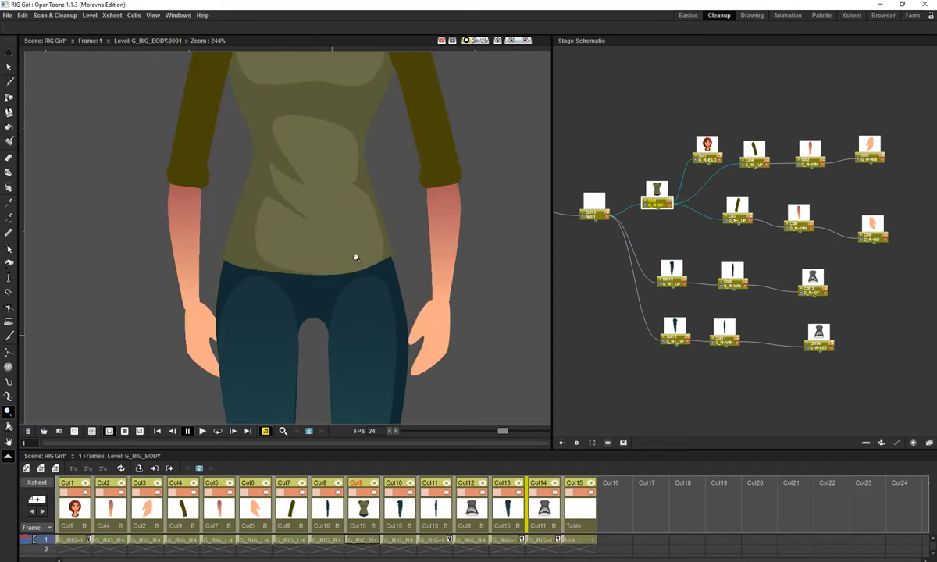
{"action": "scroll", "coordinate": [340, 223], "scroll_direction": "down", "scroll_amount": 3}
{"action": "left_click_drag", "start_coordinate": [339, 268], "coordinate": [355, 238]}
{"action": "scroll", "coordinate": [337, 329], "scroll_direction": "down", "scroll_amount": 5}
{"action": "scroll", "coordinate": [345, 324], "scroll_direction": "up", "scroll_amount": 2}
{"action": "scroll", "coordinate": [346, 323], "scroll_direction": "up", "scroll_amount": 5}
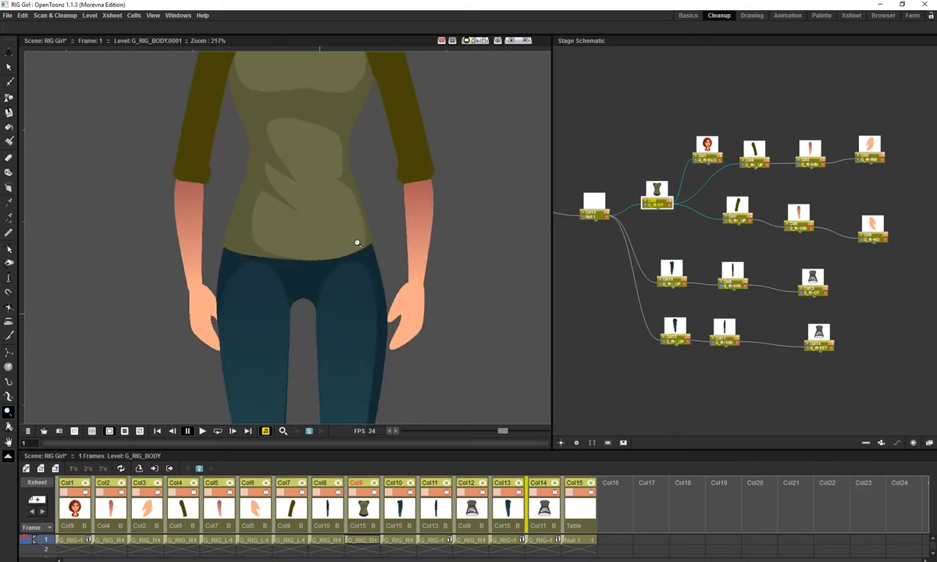
{"action": "scroll", "coordinate": [344, 246], "scroll_direction": "down", "scroll_amount": 4}
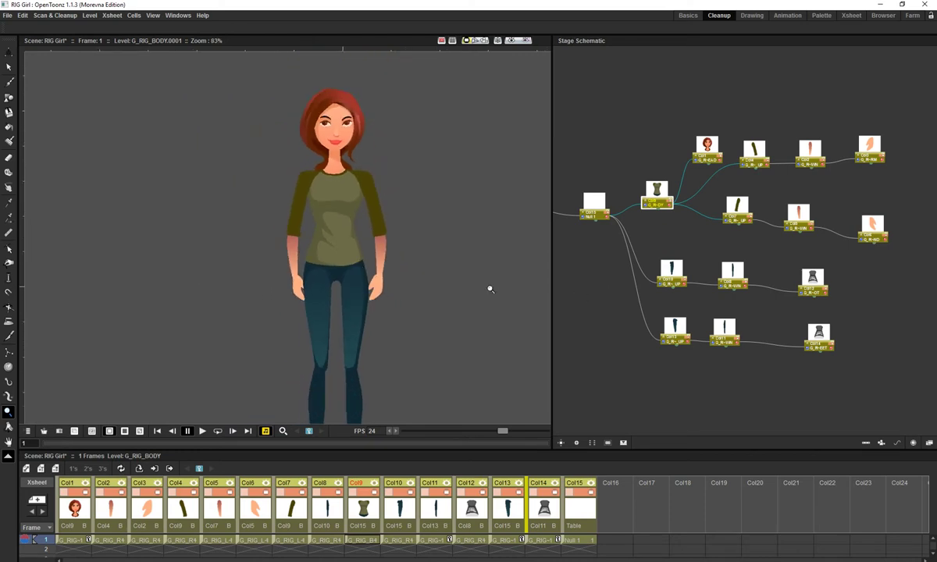
{"action": "left_click_drag", "start_coordinate": [371, 250], "coordinate": [369, 260]}
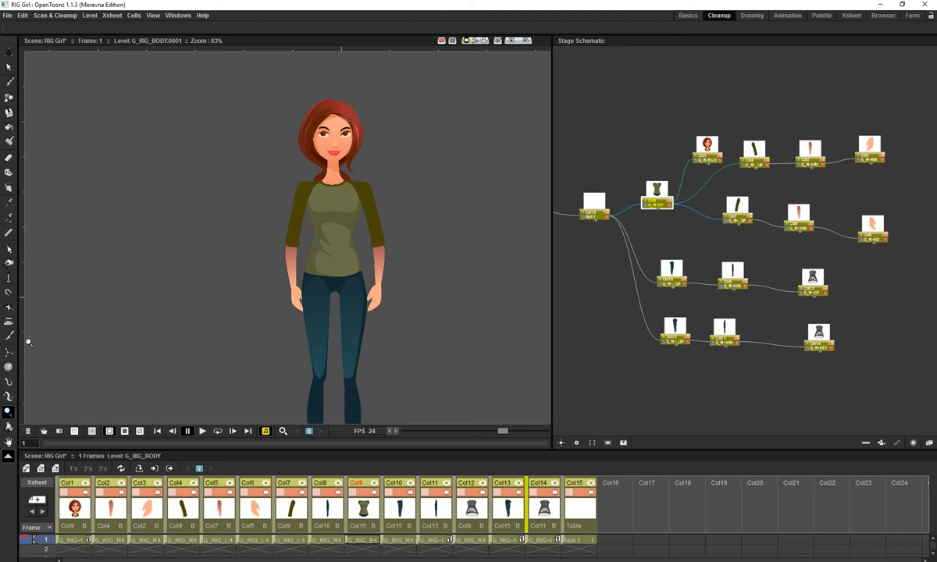
{"action": "left_click_drag", "start_coordinate": [314, 336], "coordinate": [305, 288]}
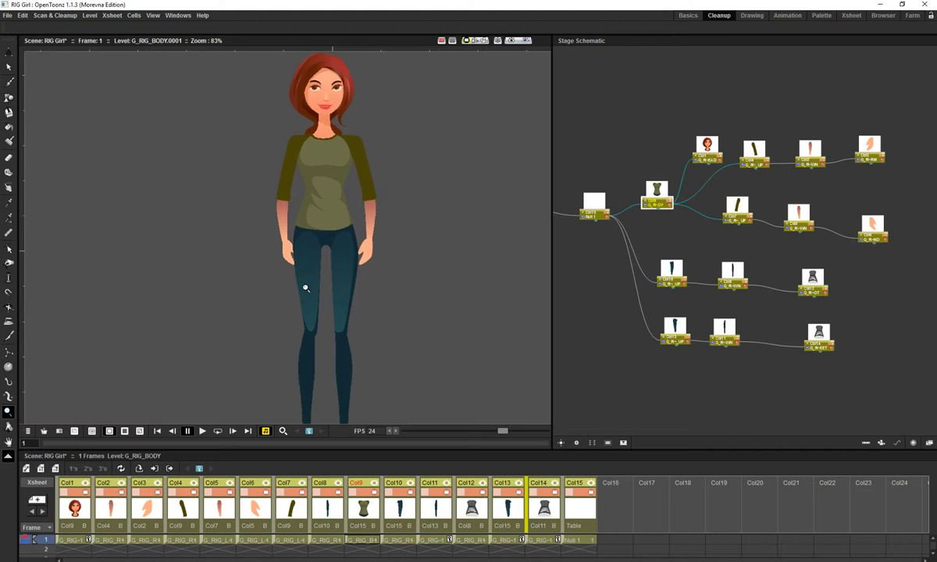
{"action": "left_click_drag", "start_coordinate": [312, 337], "coordinate": [306, 355]}
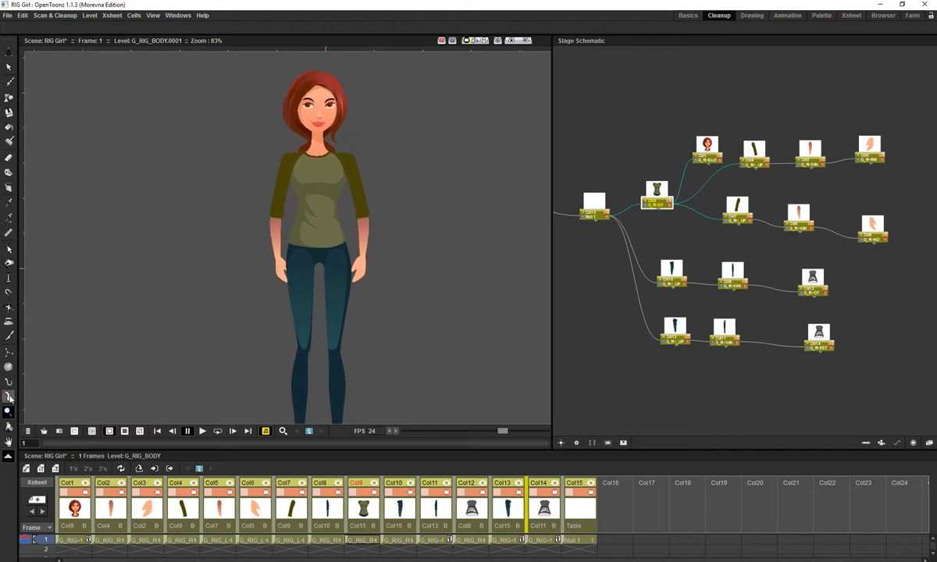
- With the Skeleton tool in Animate mode, swing the right upper leg outward and bend the right lower leg inward at the knee
{"action": "left_click", "coordinate": [8, 352]}
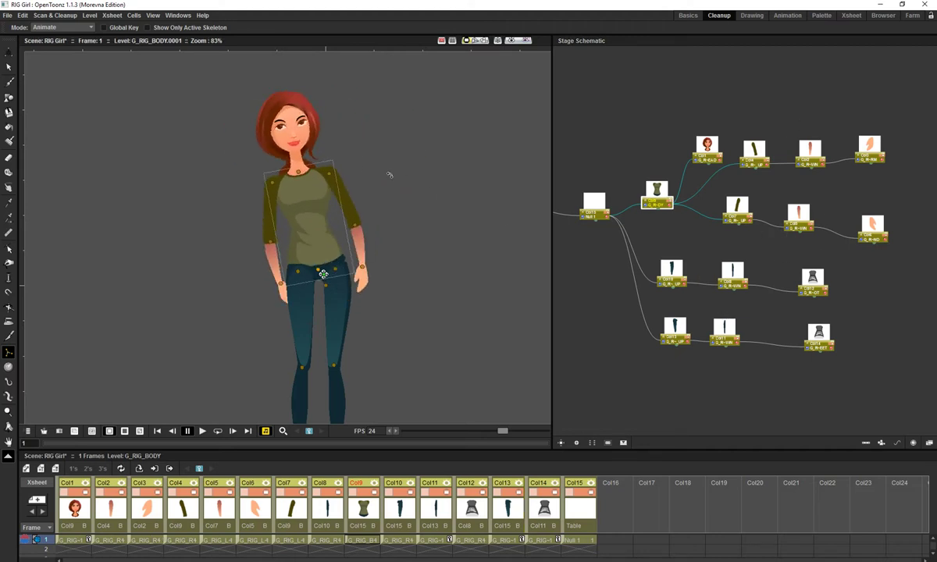
{"action": "left_click", "coordinate": [341, 274]}
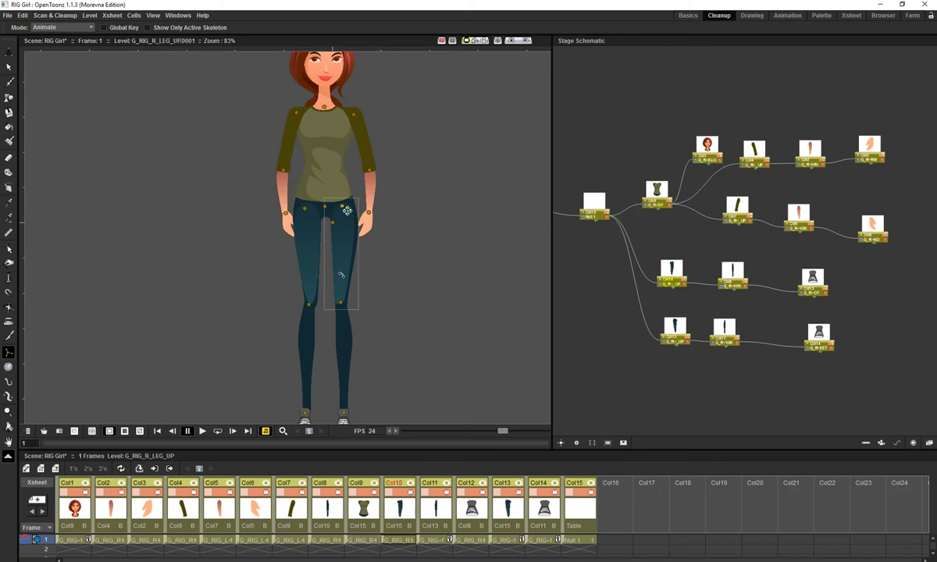
{"action": "left_click_drag", "start_coordinate": [368, 326], "coordinate": [473, 297]}
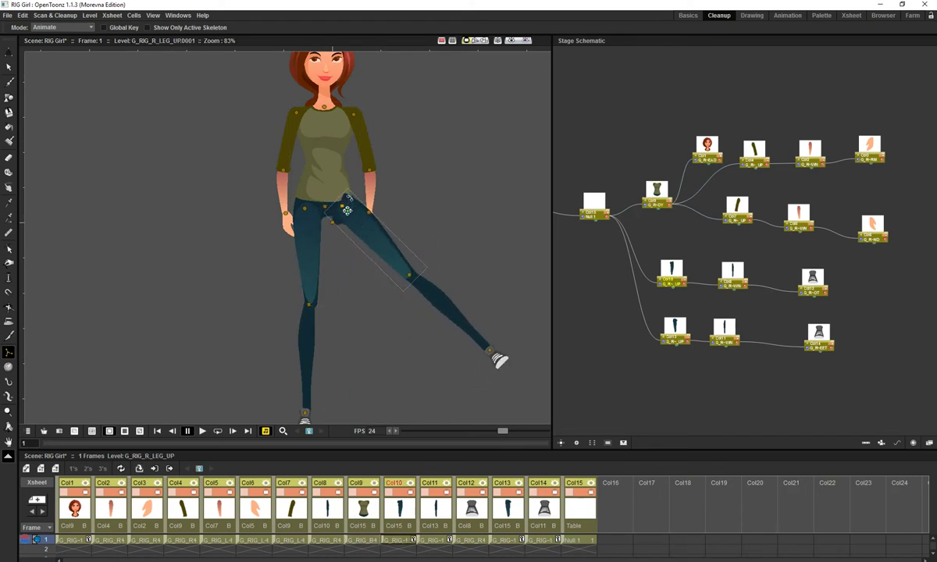
{"action": "key", "text": "ctrl+z"}
{"action": "left_click_drag", "start_coordinate": [410, 305], "coordinate": [528, 213]}
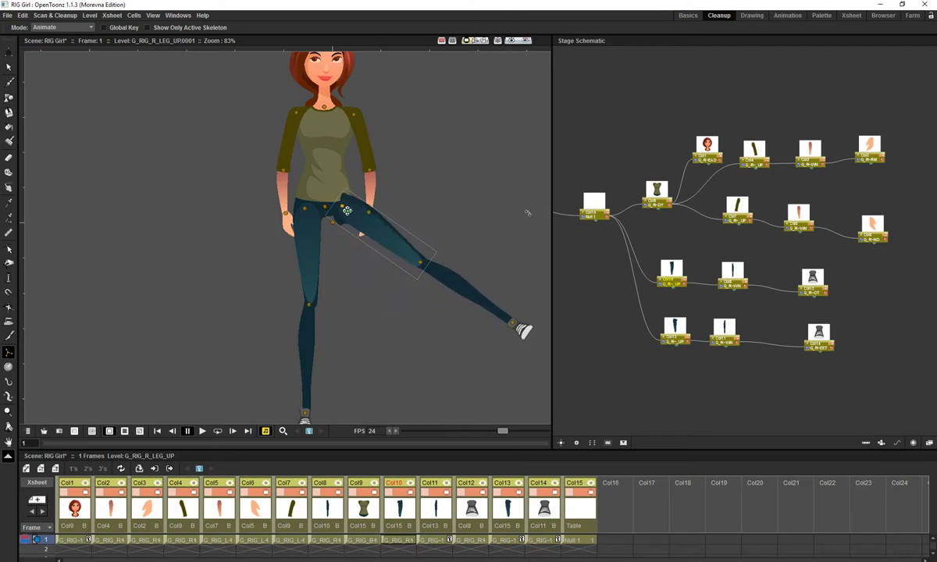
{"action": "left_click_drag", "start_coordinate": [468, 295], "coordinate": [404, 349]}
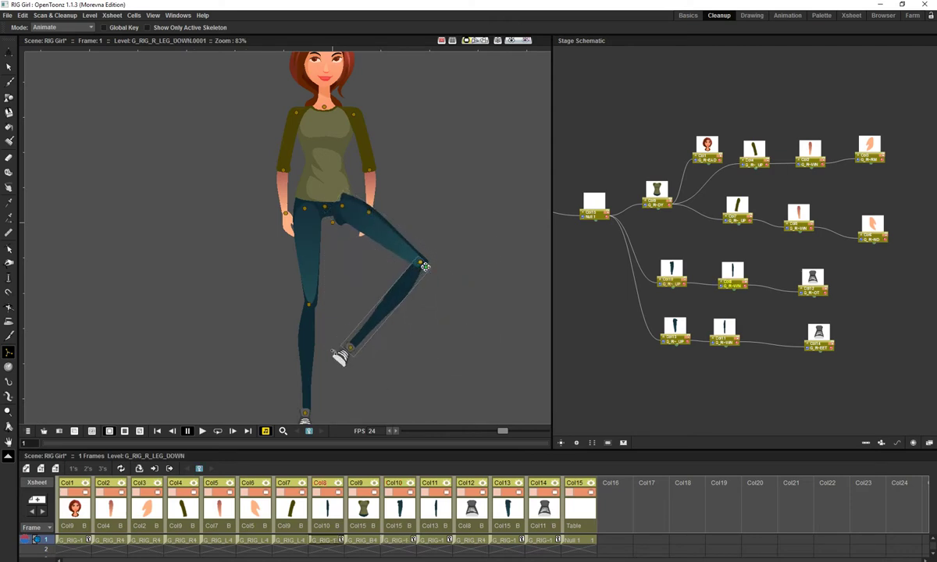
- Swing the left upper leg outward with its lower leg bent back at the knee, and rotate the right foot at the ankle
{"action": "left_click", "coordinate": [313, 284]}
{"action": "left_click_drag", "start_coordinate": [358, 304], "coordinate": [294, 307]}
{"action": "left_click", "coordinate": [218, 341]}
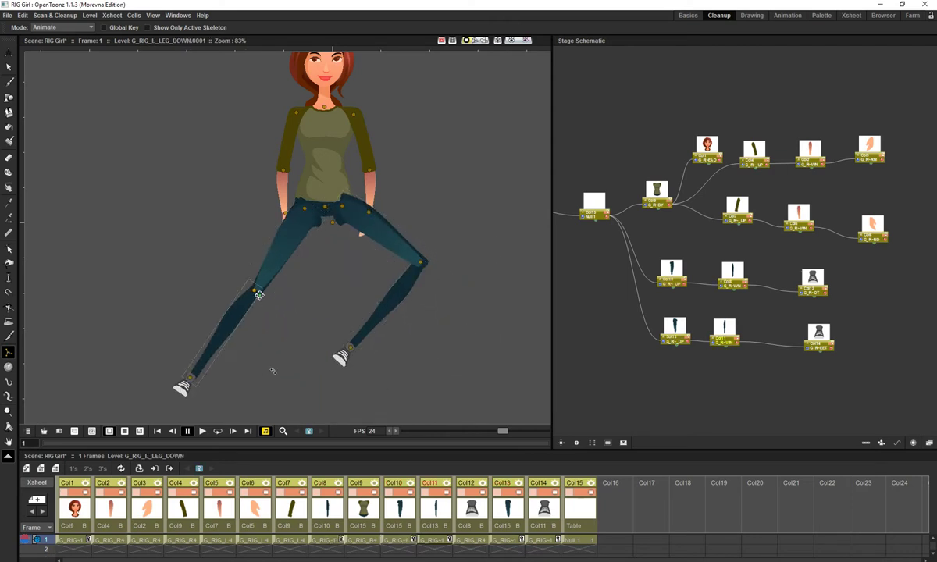
{"action": "left_click_drag", "start_coordinate": [272, 372], "coordinate": [331, 329]}
{"action": "left_click", "coordinate": [348, 312]}
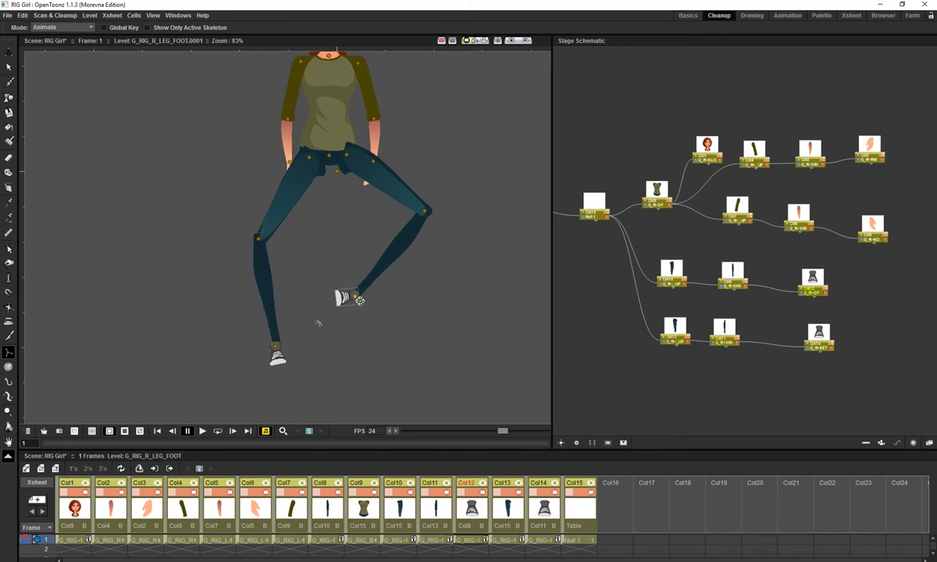
- Raise the right upper arm (Col4) sideways from the shoulder to a nearly horizontal position
{"action": "left_click_drag", "start_coordinate": [320, 257], "coordinate": [334, 416]}
{"action": "left_click", "coordinate": [362, 219]}
{"action": "left_click_drag", "start_coordinate": [412, 268], "coordinate": [441, 197]}
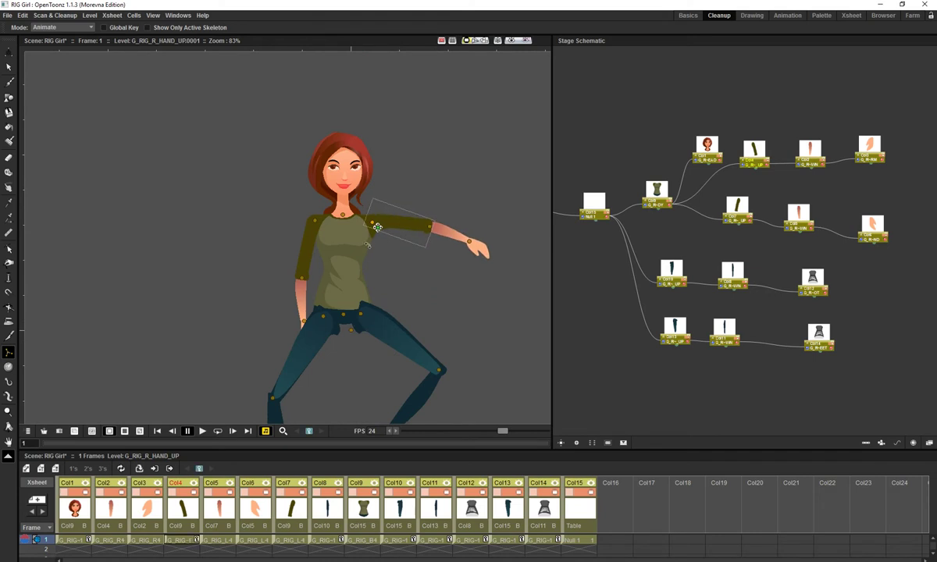
- Tilt the body sideways away from the raised arm and bend the right forearm and hand upward
{"action": "left_click", "coordinate": [339, 265]}
{"action": "left_click_drag", "start_coordinate": [386, 274], "coordinate": [437, 140]}
{"action": "left_click", "coordinate": [402, 196]}
{"action": "left_click", "coordinate": [391, 143]}
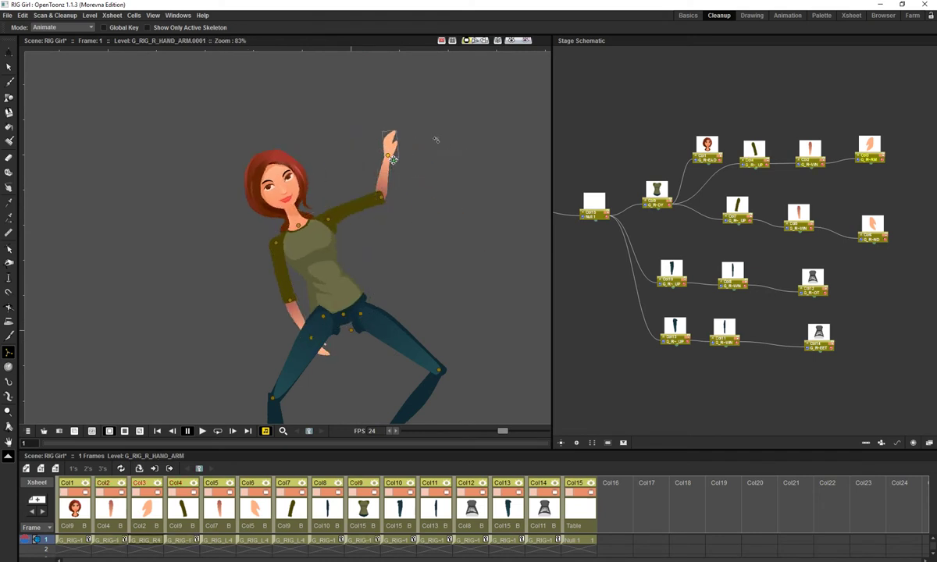
- Tilt the head about 18.5° at the neck in the same direction as the leaning body
{"action": "left_click", "coordinate": [307, 161]}
{"action": "mouse_move", "coordinate": [281, 153]}
{"action": "left_mouse_down"}
{"action": "mouse_move", "coordinate": [267, 144]}
{"action": "mouse_move", "coordinate": [284, 145]}
{"action": "left_mouse_up"}
{"action": "left_click_drag", "start_coordinate": [336, 285], "coordinate": [341, 254]}
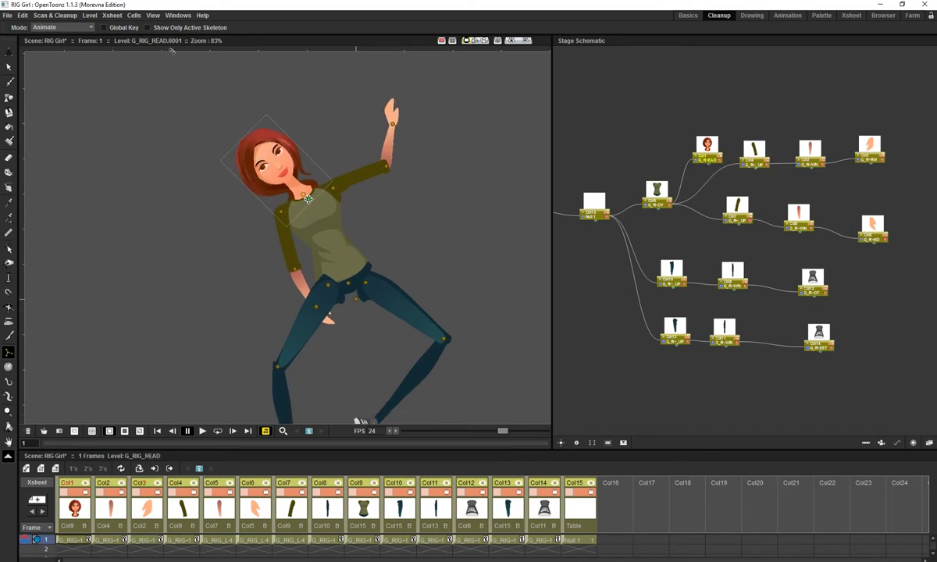
- Set the head's (Col1) rotation to 0° with the Animate tool
{"action": "left_click", "coordinate": [9, 51]}
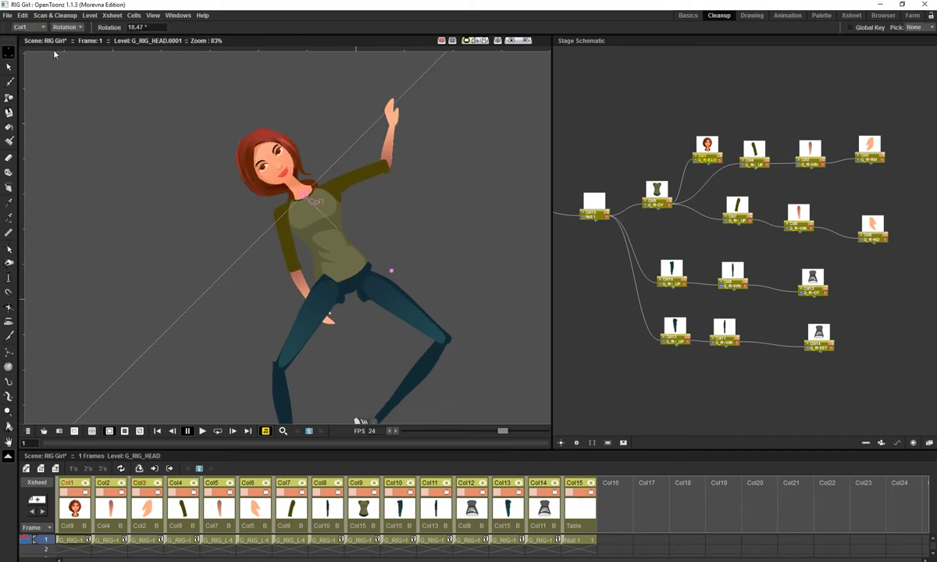
{"action": "left_click", "coordinate": [125, 27]}
{"action": "type", "text": "0"}
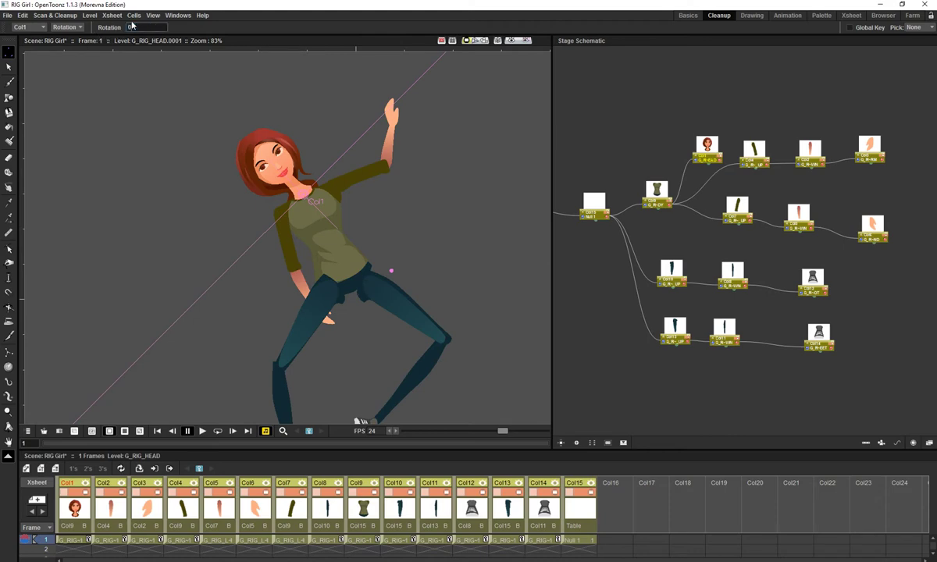
{"action": "key", "text": "Return"}
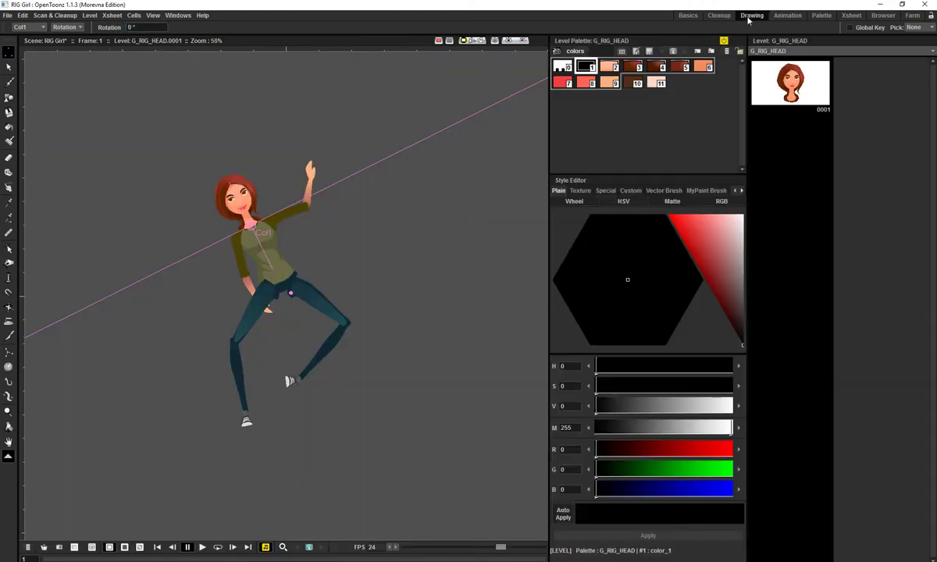
- Switch to the Animation room, display Col1's Rotation channel in the Function Editor, and look through the other columns
{"action": "left_click", "coordinate": [752, 16]}
{"action": "left_click", "coordinate": [787, 16]}
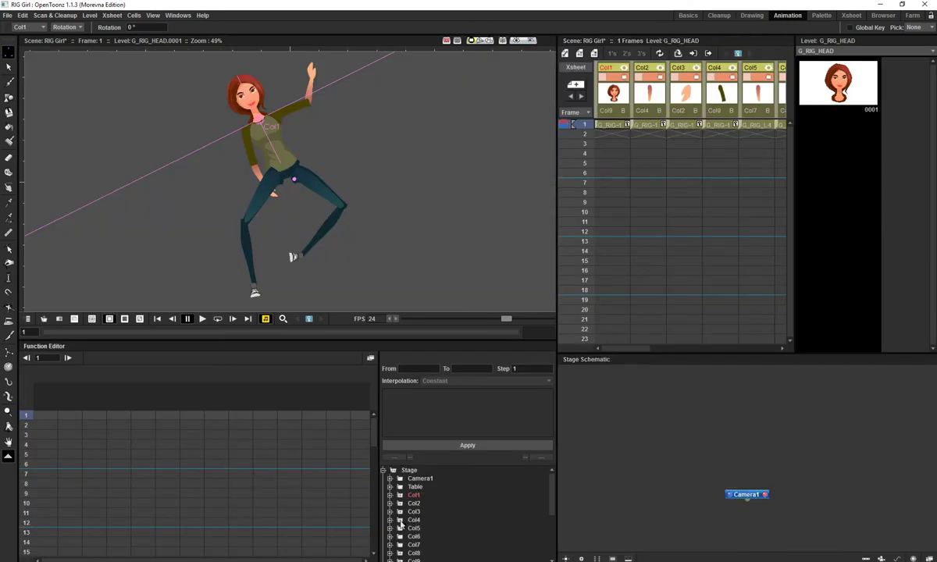
{"action": "left_click", "coordinate": [390, 495]}
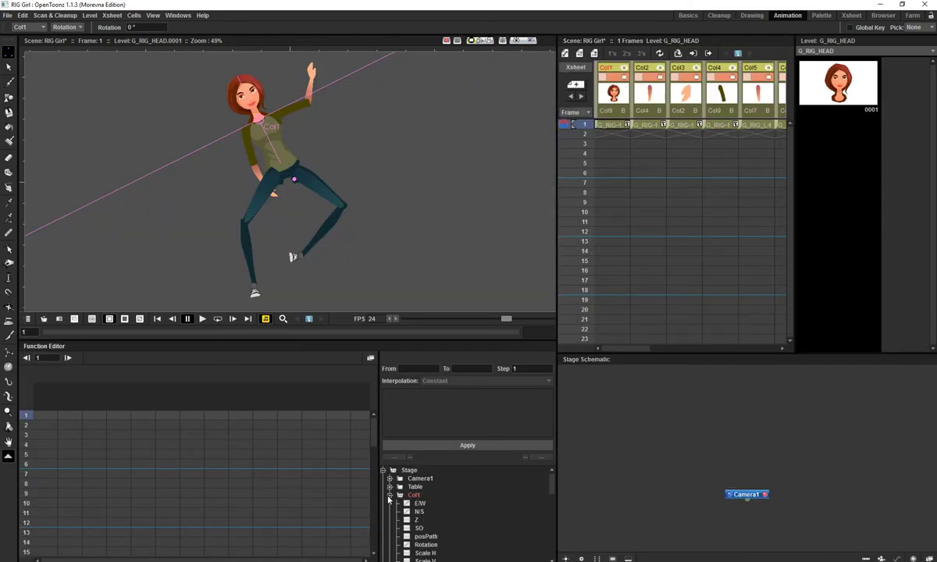
{"action": "scroll", "coordinate": [408, 526], "scroll_direction": "down", "scroll_amount": 1}
{"action": "left_click", "coordinate": [424, 521]}
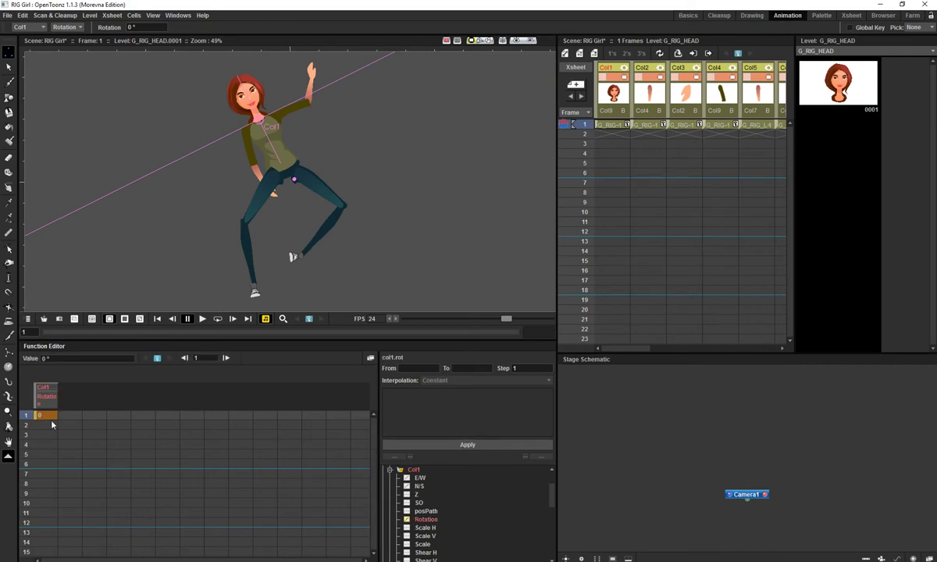
{"action": "scroll", "coordinate": [430, 531], "scroll_direction": "down", "scroll_amount": 5}
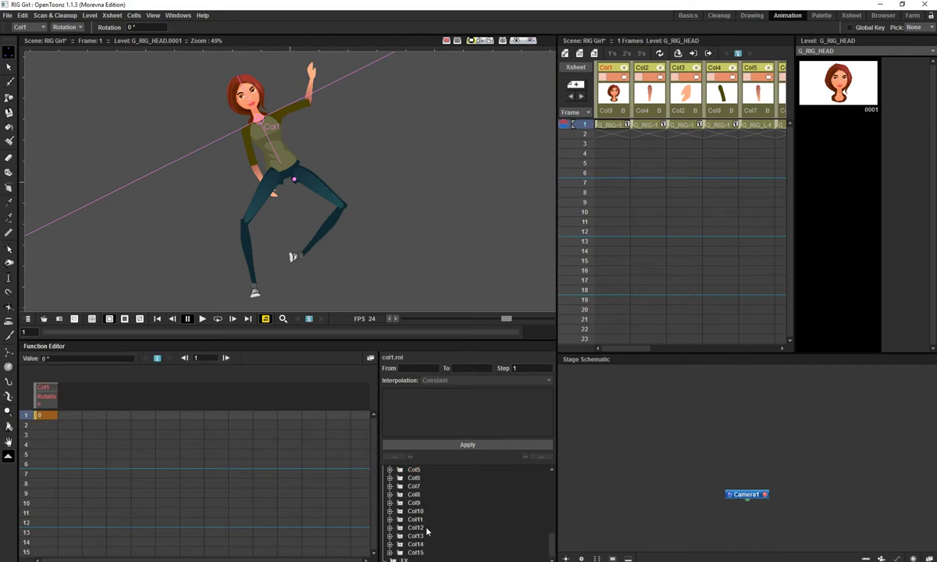
{"action": "scroll", "coordinate": [425, 529], "scroll_direction": "up", "scroll_amount": 2}
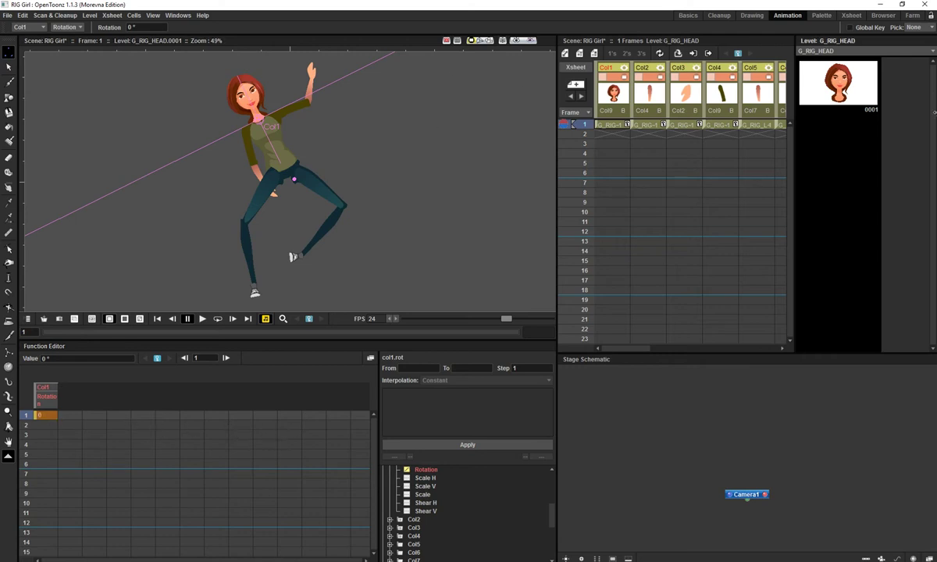
{"action": "left_click", "coordinate": [718, 16]}
{"action": "left_click_drag", "start_coordinate": [386, 224], "coordinate": [388, 244]}
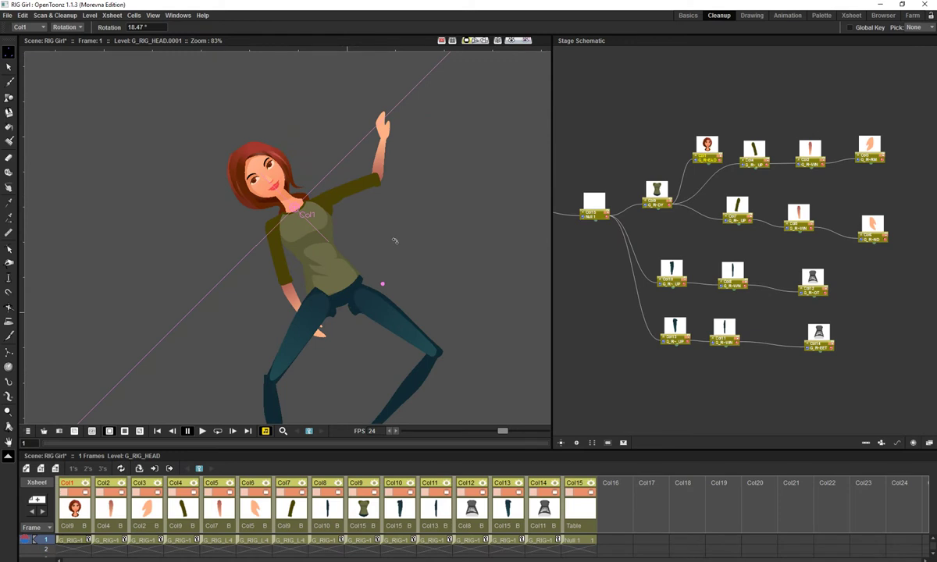
{"action": "scroll", "coordinate": [371, 237], "scroll_direction": "up", "scroll_amount": 4}
{"action": "scroll", "coordinate": [371, 237], "scroll_direction": "down", "scroll_amount": 5}
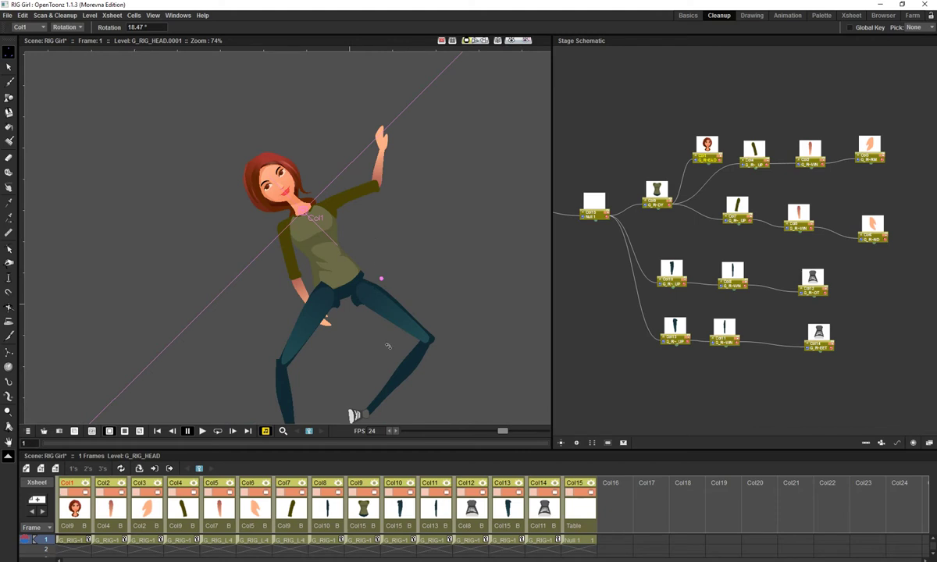
{"action": "left_click_drag", "start_coordinate": [388, 345], "coordinate": [374, 283]}
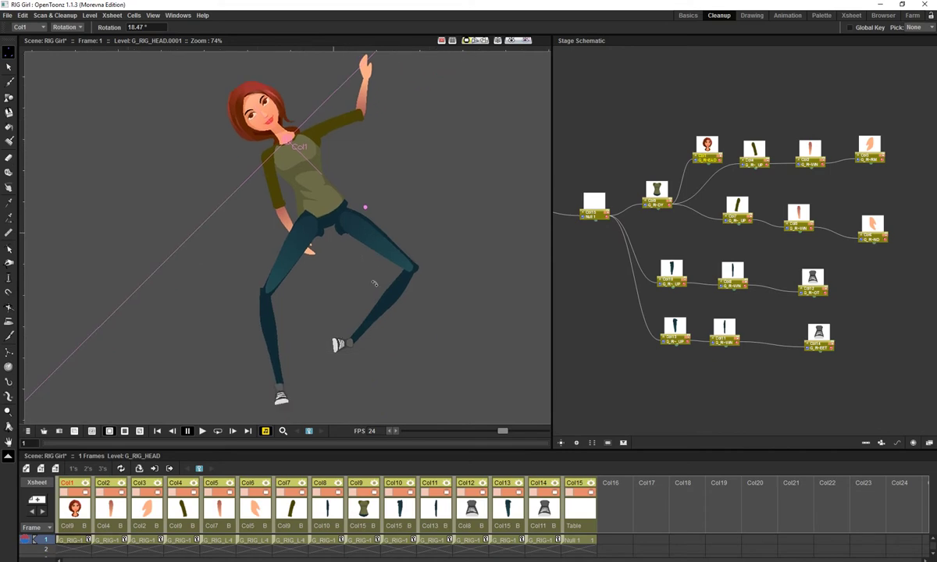
- In the Basics room, extend the exposure of all 15 xsheet columns to frame 32
{"action": "left_click", "coordinate": [687, 15]}
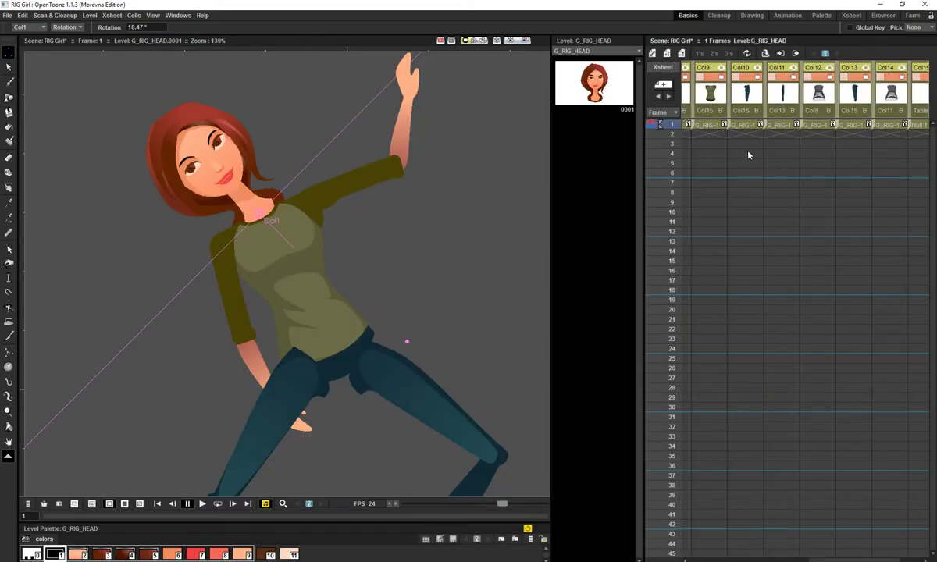
{"action": "key", "text": "grave"}
{"action": "left_click_drag", "start_coordinate": [57, 115], "coordinate": [576, 427]}
{"action": "key", "text": "grave"}
- Duplicate drawing 0001 of the upper leg level G_RIG_R_LEG_UP (Col10) as drawing 0002
{"action": "left_click_drag", "start_coordinate": [367, 349], "coordinate": [375, 283]}
{"action": "key", "text": "shift+space"}
{"action": "left_click_drag", "start_coordinate": [376, 282], "coordinate": [407, 267]}
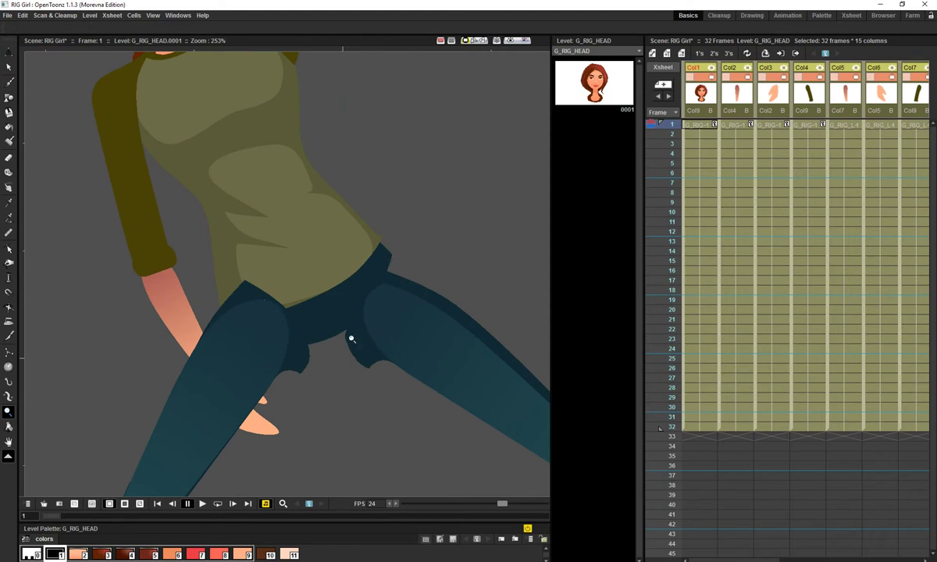
{"action": "left_click_drag", "start_coordinate": [437, 302], "coordinate": [387, 264]}
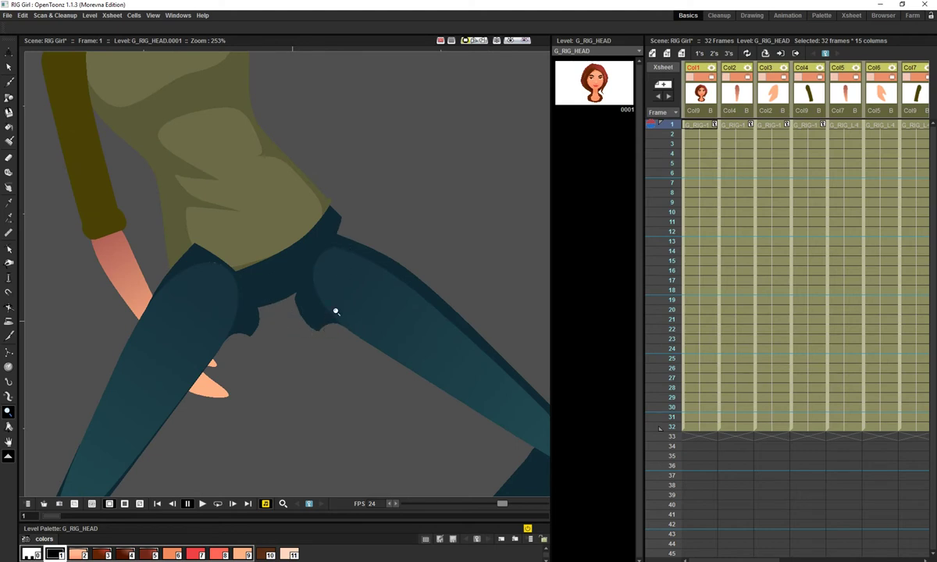
{"action": "left_click_drag", "start_coordinate": [335, 312], "coordinate": [320, 224]}
{"action": "left_click_drag", "start_coordinate": [389, 219], "coordinate": [306, 265]}
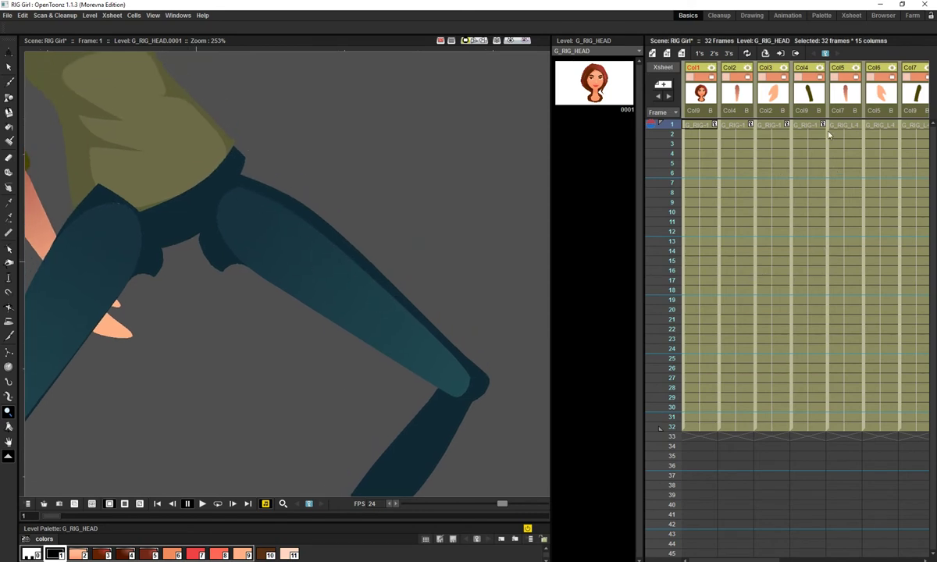
{"action": "scroll", "coordinate": [827, 145], "scroll_direction": "right", "scroll_amount": 4}
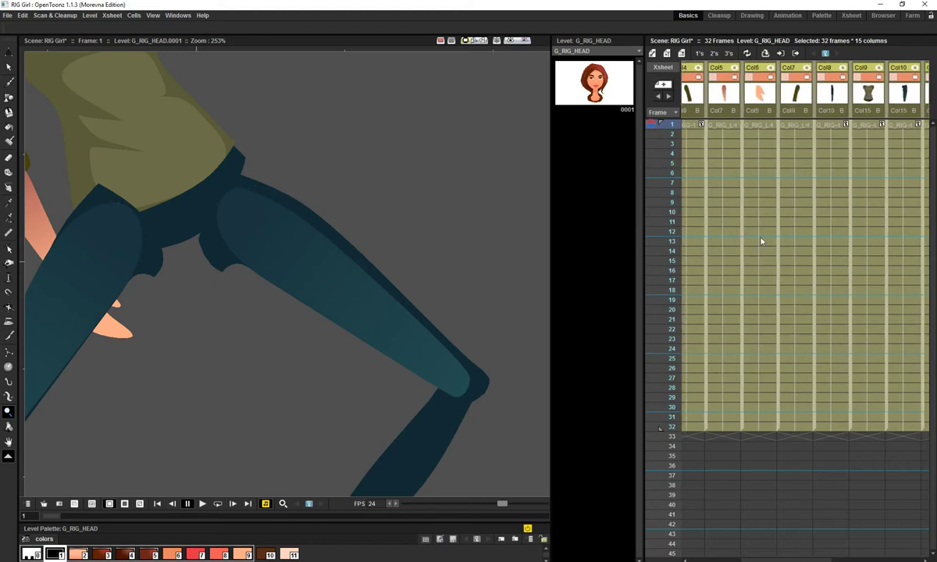
{"action": "left_click", "coordinate": [880, 94]}
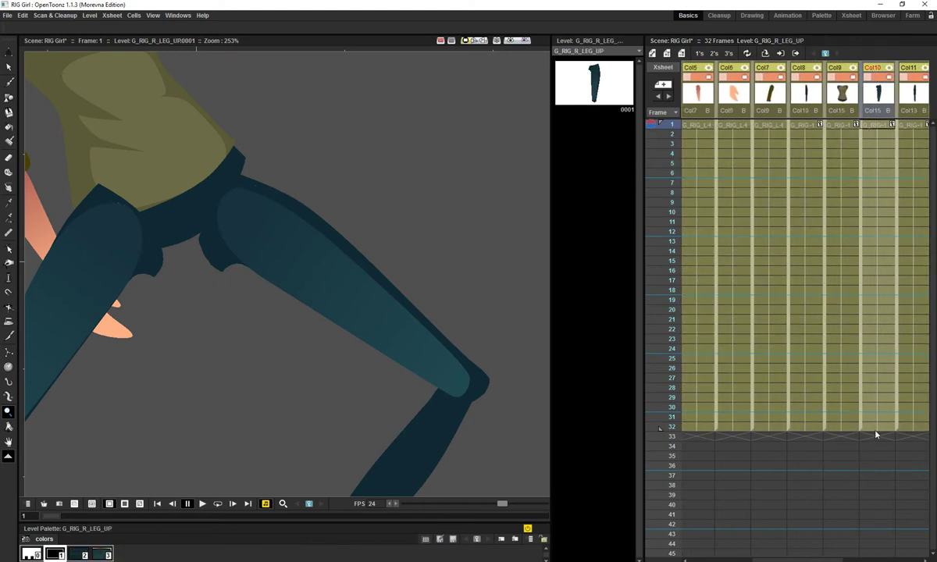
{"action": "left_click", "coordinate": [567, 85]}
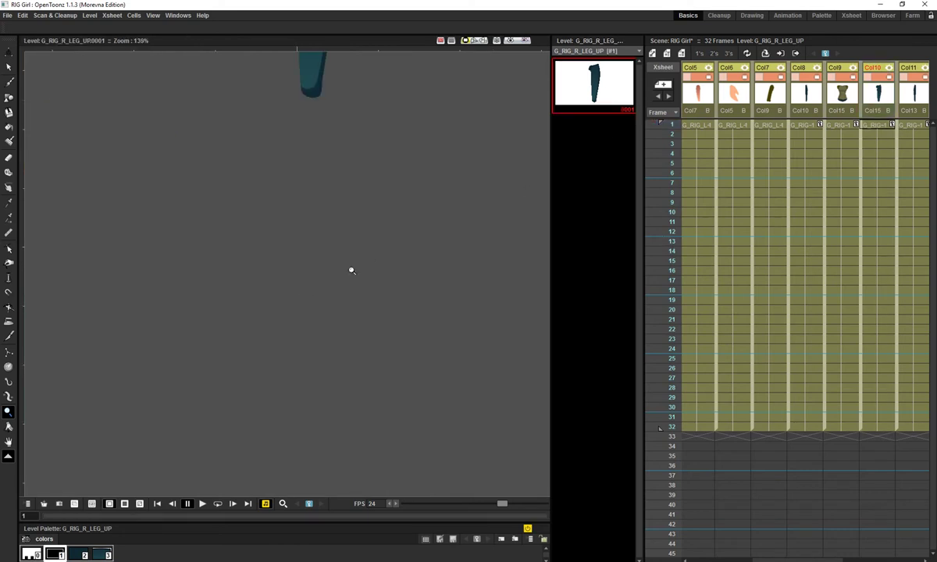
{"action": "left_click_drag", "start_coordinate": [197, 228], "coordinate": [206, 275]}
{"action": "key", "text": "d"}
{"action": "left_click", "coordinate": [589, 144]}
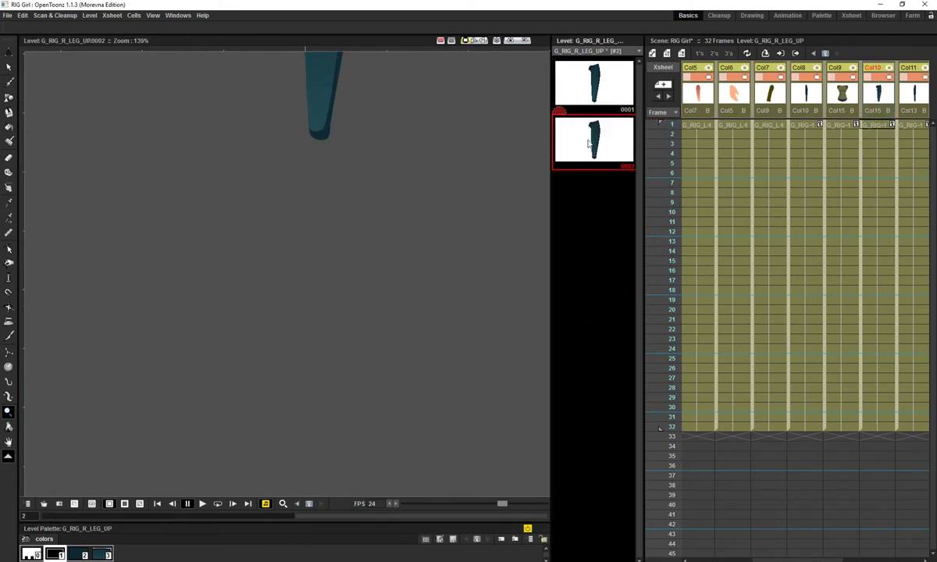
- Try to place upper leg drawing 0002 over the existing cell at frame 32 of Col10, and undo the placement
{"action": "double_click", "coordinate": [879, 426]}
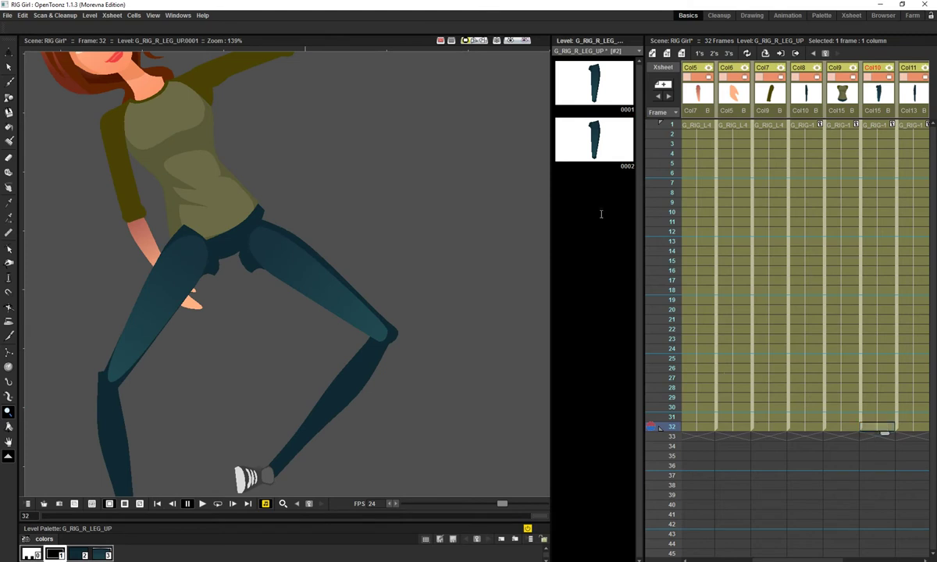
{"action": "mouse_move", "coordinate": [583, 129]}
{"action": "left_mouse_down"}
{"action": "mouse_move", "coordinate": [919, 431]}
{"action": "mouse_move", "coordinate": [879, 430]}
{"action": "left_mouse_up"}
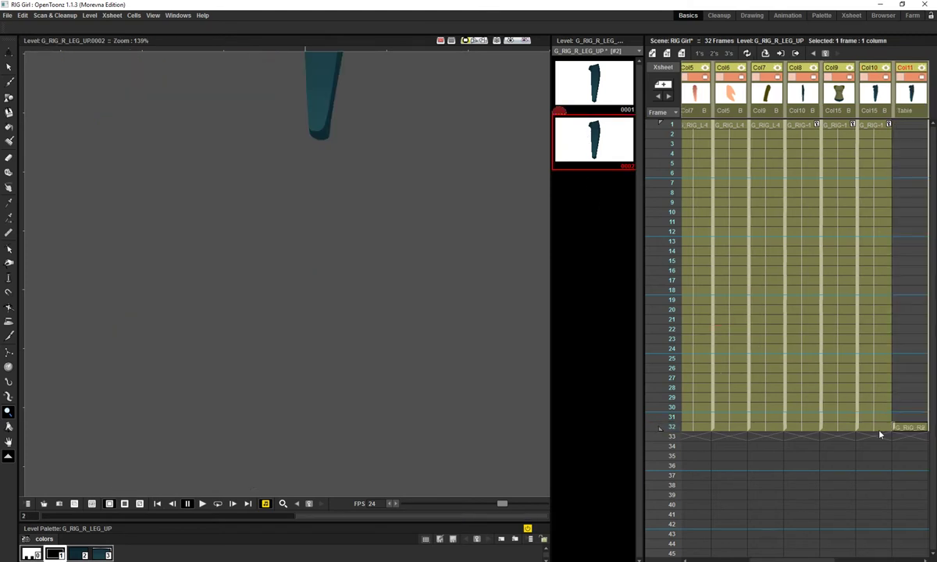
{"action": "key", "text": "ctrl+z"}
- Clear the cell at frame 32 of Col10 and place upper leg drawing 0002 there
{"action": "left_click", "coordinate": [882, 430]}
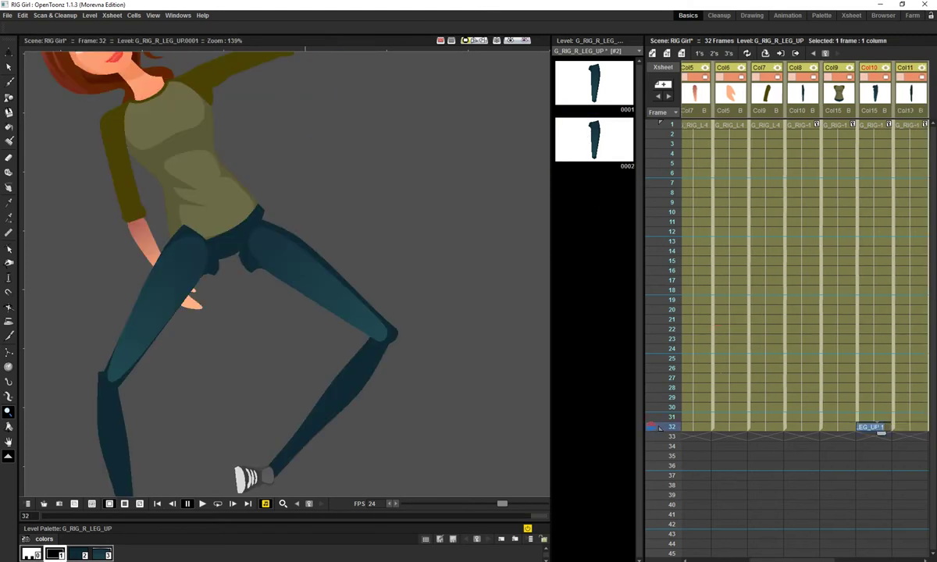
{"action": "left_click", "coordinate": [875, 407]}
{"action": "left_click", "coordinate": [875, 418]}
{"action": "left_click", "coordinate": [875, 427]}
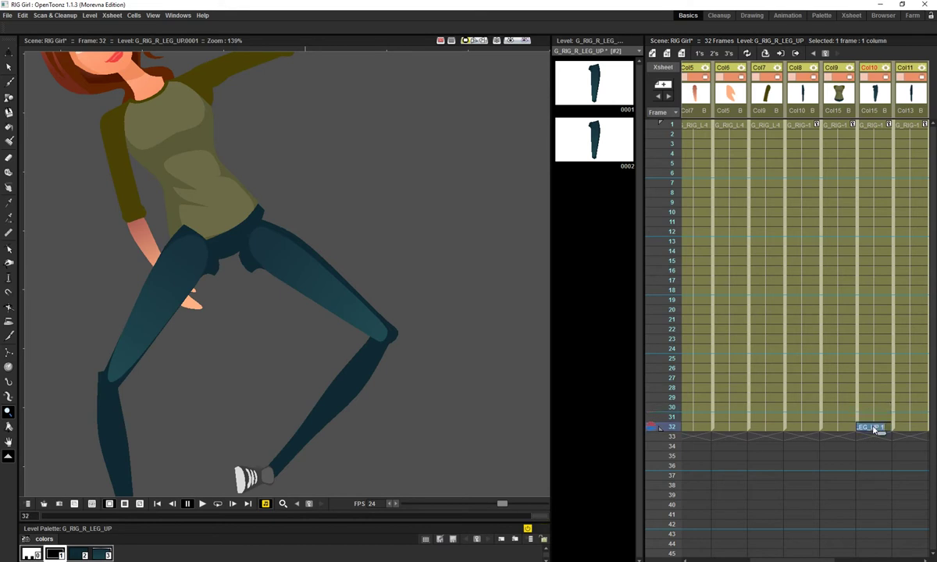
{"action": "key", "text": "Delete"}
{"action": "left_click", "coordinate": [874, 437]}
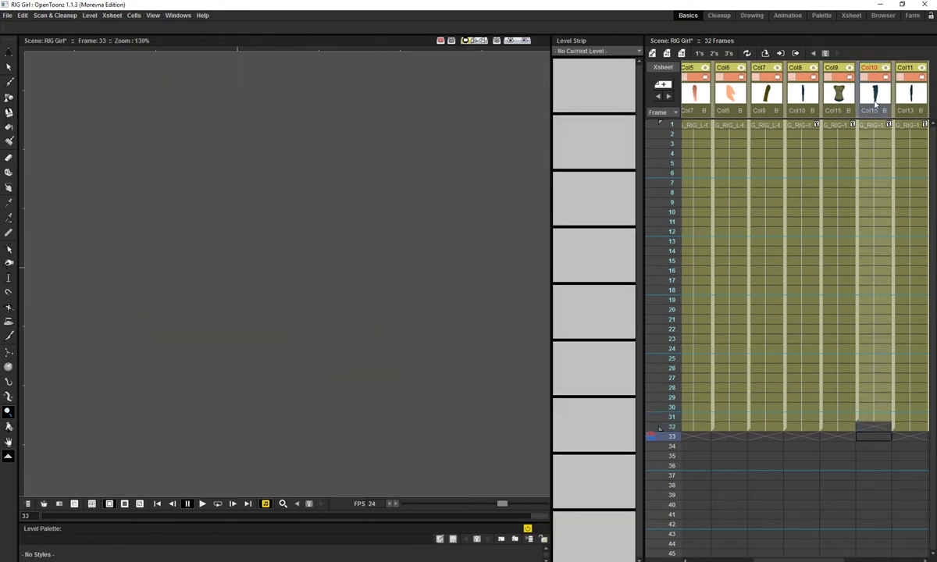
{"action": "left_click", "coordinate": [874, 409]}
{"action": "mouse_move", "coordinate": [585, 123]}
{"action": "left_mouse_down"}
{"action": "mouse_move", "coordinate": [871, 406]}
{"action": "mouse_move", "coordinate": [870, 437]}
{"action": "mouse_move", "coordinate": [873, 427]}
{"action": "left_mouse_up"}
{"action": "left_click", "coordinate": [874, 427]}
- Reshape the thigh shape in drawing 0002 with the Control Point Editor, raising its upper edge toward the waist
{"action": "left_click_drag", "start_coordinate": [450, 296], "coordinate": [464, 266]}
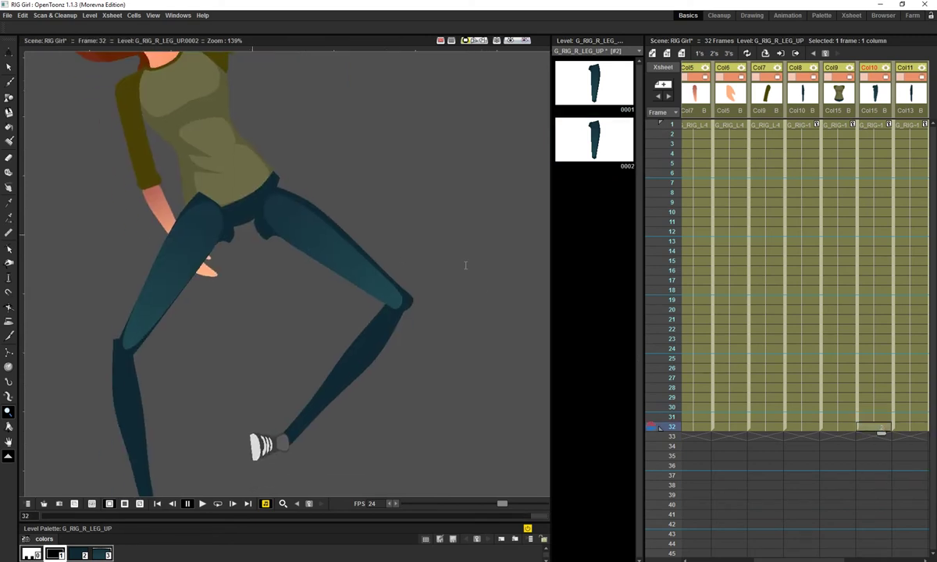
{"action": "scroll", "coordinate": [270, 252], "scroll_direction": "up", "scroll_amount": 3}
{"action": "left_click_drag", "start_coordinate": [269, 250], "coordinate": [277, 327]}
{"action": "key", "text": "s"}
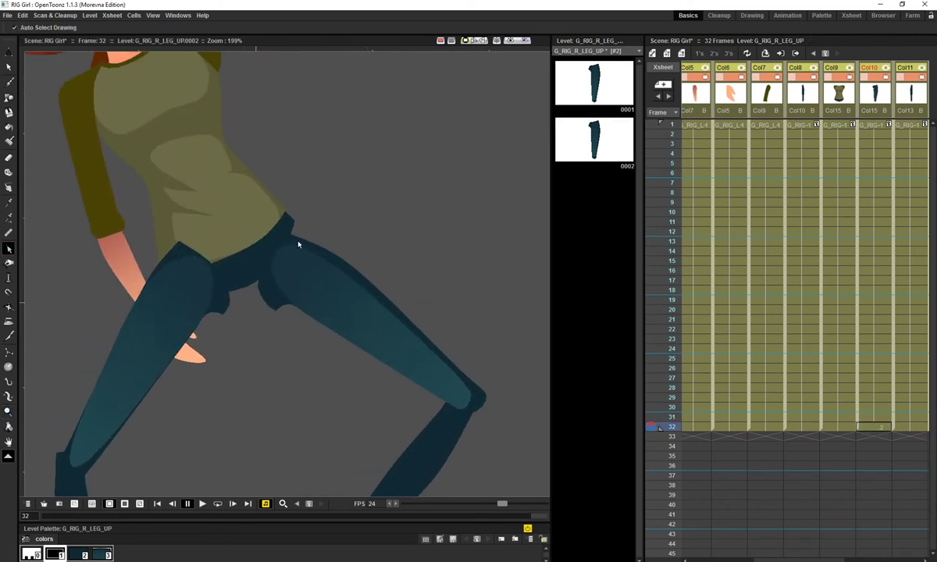
{"action": "left_click", "coordinate": [302, 244]}
{"action": "left_click_drag", "start_coordinate": [276, 255], "coordinate": [274, 239]}
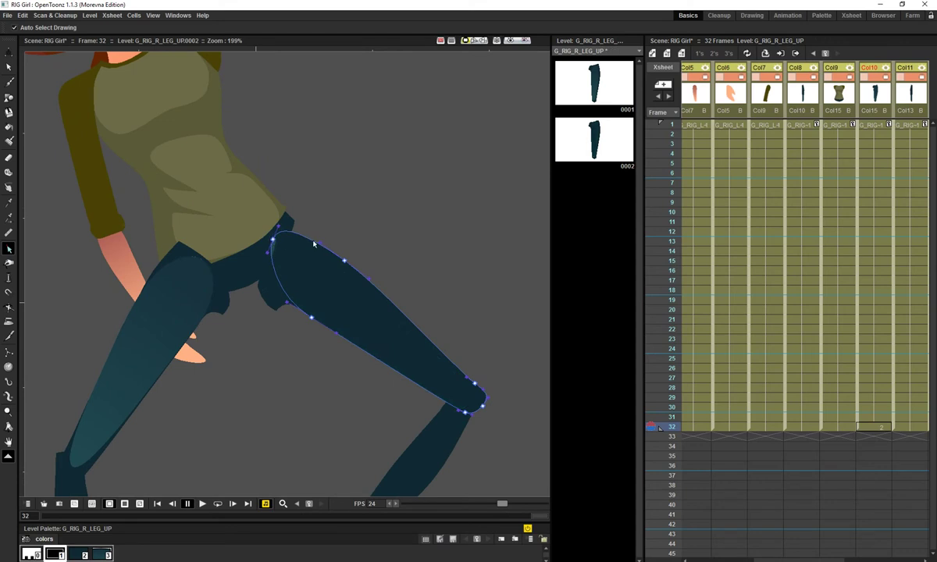
{"action": "left_click", "coordinate": [308, 229]}
{"action": "left_click", "coordinate": [347, 266]}
{"action": "left_click_drag", "start_coordinate": [336, 290], "coordinate": [336, 265]}
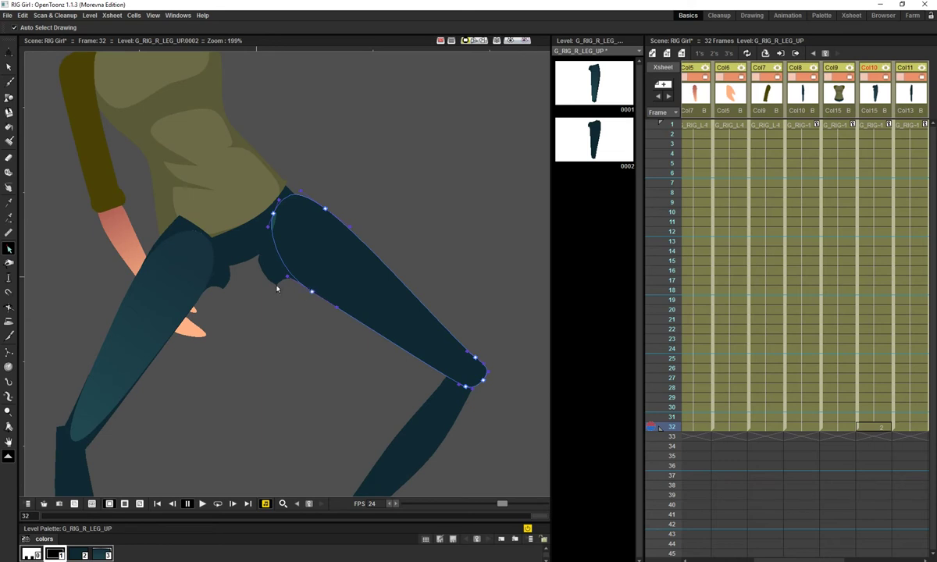
- Pull the control points on the Col10 leg's crotch outline toward the pelvis to fill out the hip joint
{"action": "left_click", "coordinate": [276, 285]}
{"action": "left_click_drag", "start_coordinate": [267, 279], "coordinate": [239, 260]}
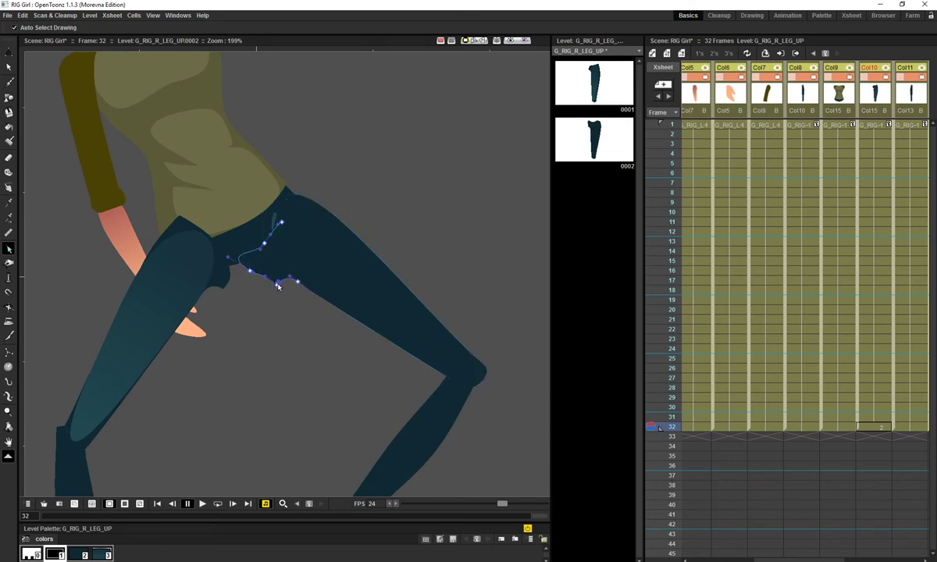
{"action": "left_click_drag", "start_coordinate": [278, 285], "coordinate": [271, 279]}
{"action": "left_click_drag", "start_coordinate": [432, 367], "coordinate": [395, 374]}
- Undo the thigh and crotch reshaping, the frame 32 replacement, and the duplication of the upper leg drawing
{"action": "key", "text": "ctrl+z"}
{"action": "key", "text": "ctrl+z"}
{"action": "key", "text": "ctrl+z"}
{"action": "key", "text": "ctrl+z"}
{"action": "key", "text": "ctrl+z"}
{"action": "key", "text": "ctrl+z"}
{"action": "key", "text": "ctrl+z"}
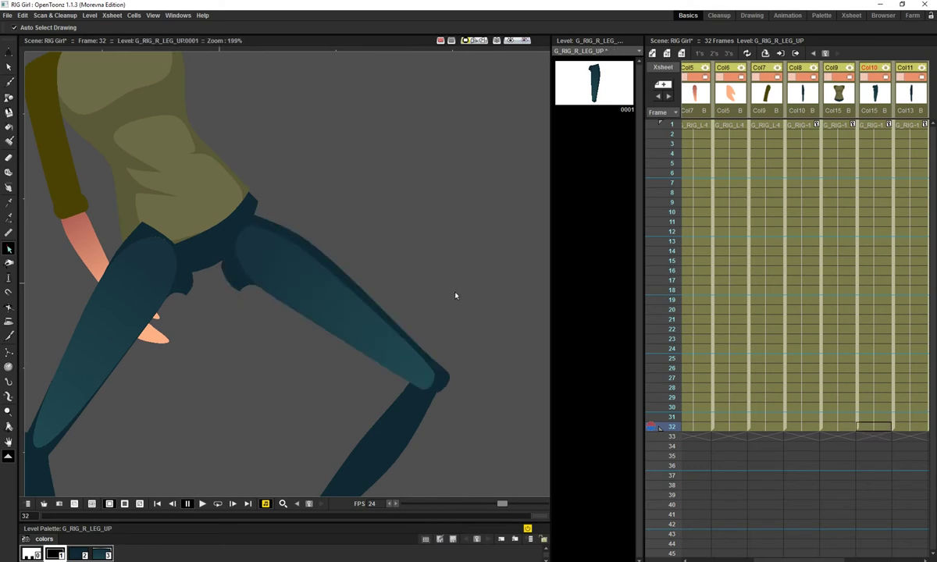
{"action": "scroll", "coordinate": [422, 305], "scroll_direction": "down", "scroll_amount": 1}
{"action": "scroll", "coordinate": [355, 314], "scroll_direction": "down", "scroll_amount": 2}
{"action": "scroll", "coordinate": [361, 373], "scroll_direction": "down", "scroll_amount": 1}
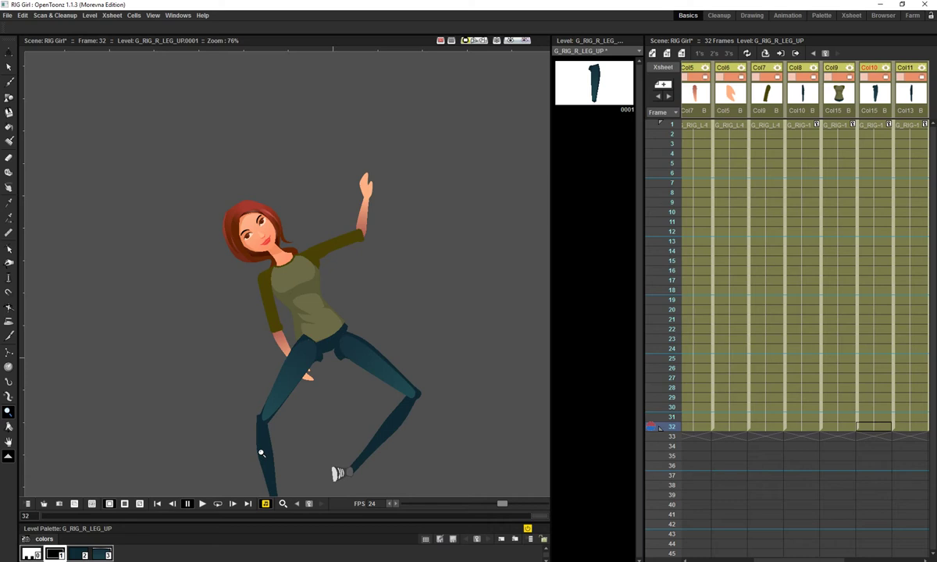
- Open the recent scene Walk Rig 2.tnz, saving all changes to the current scene and its levels
{"action": "left_click", "coordinate": [6, 15]}
{"action": "mouse_move", "coordinate": [78, 78]}
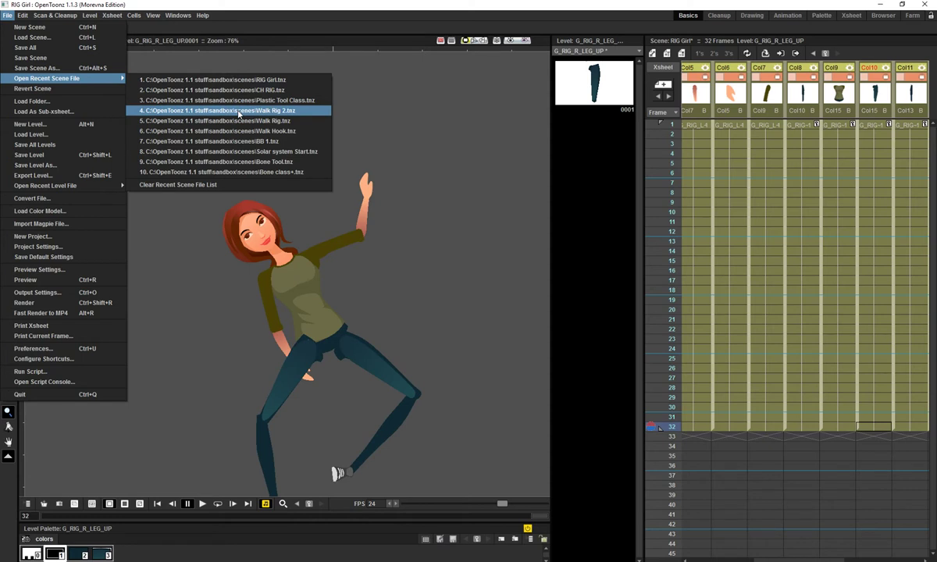
{"action": "left_click", "coordinate": [239, 113]}
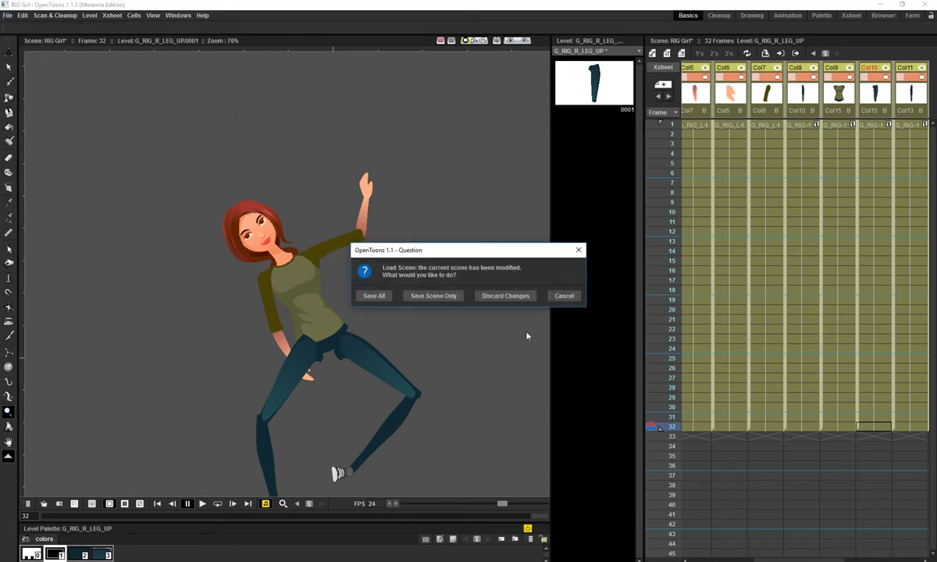
{"action": "left_click", "coordinate": [376, 296]}
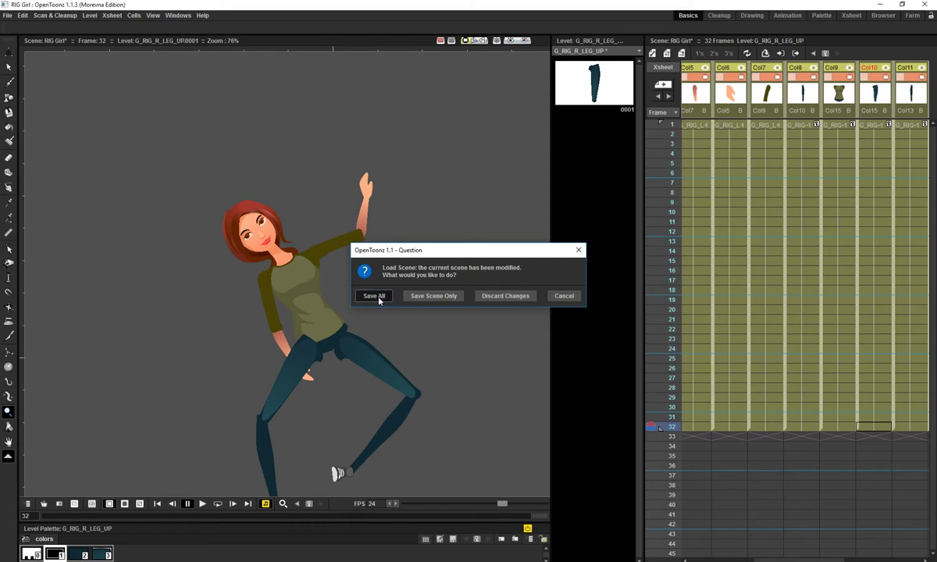
{"action": "scroll", "coordinate": [399, 351], "scroll_direction": "down", "scroll_amount": 1}
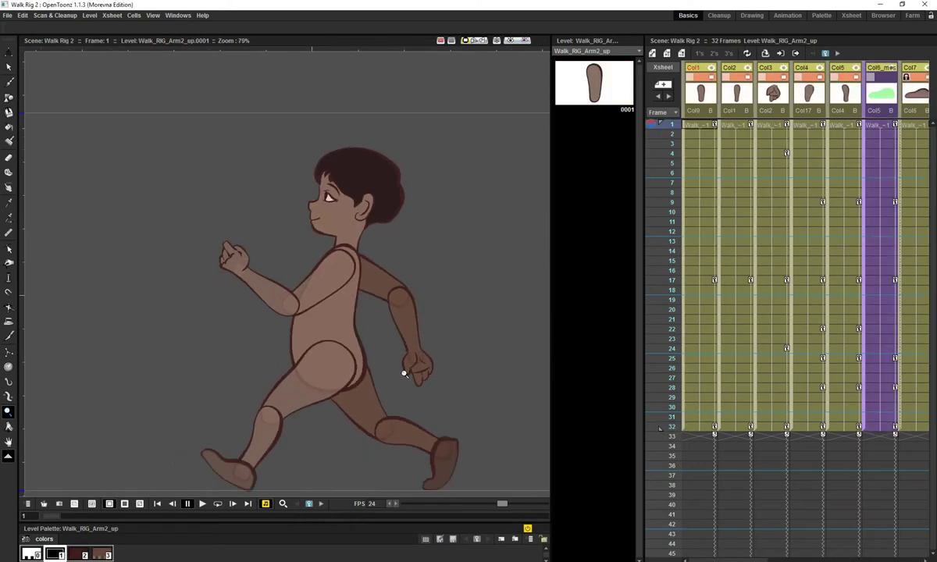
{"action": "left_click_drag", "start_coordinate": [452, 409], "coordinate": [425, 404]}
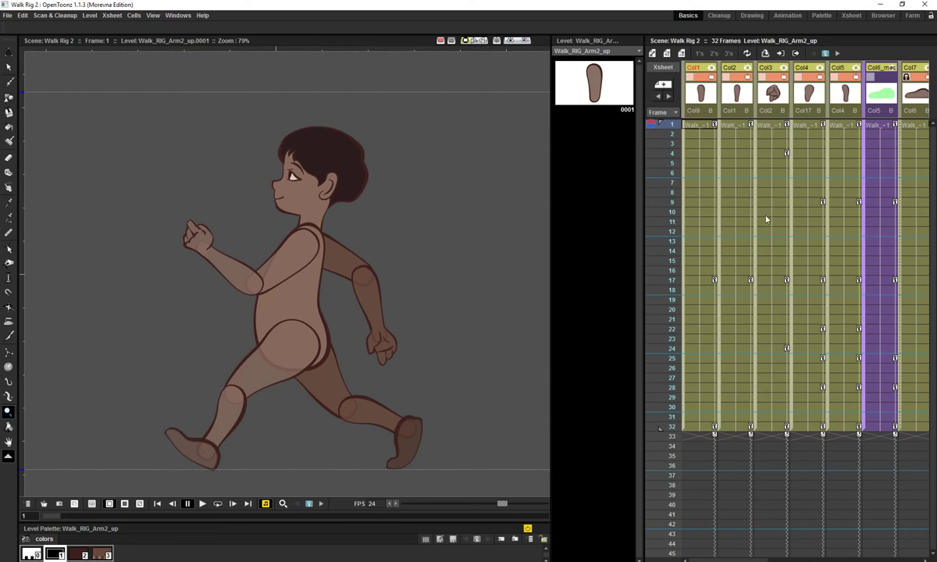
{"action": "left_click", "coordinate": [719, 16]}
{"action": "left_click", "coordinate": [747, 17]}
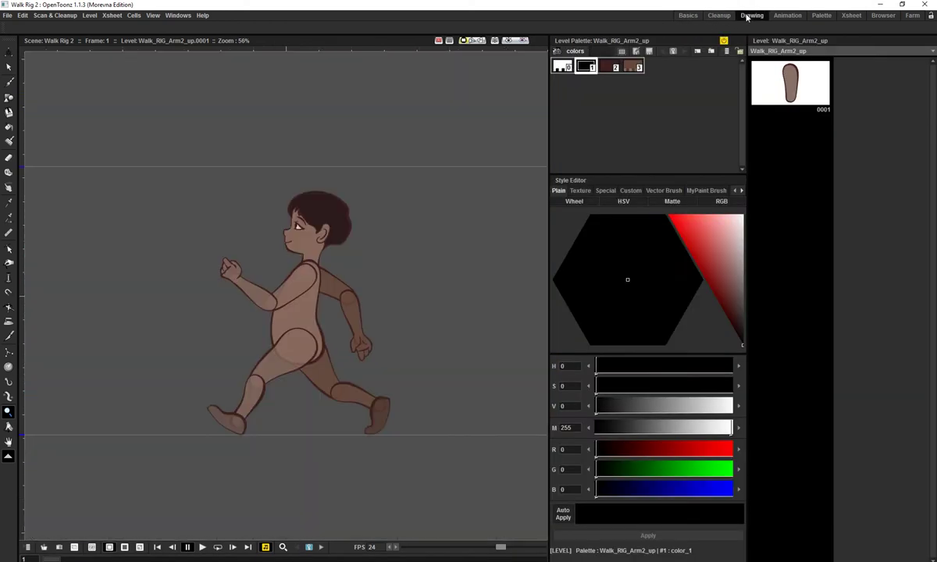
{"action": "left_click", "coordinate": [719, 16]}
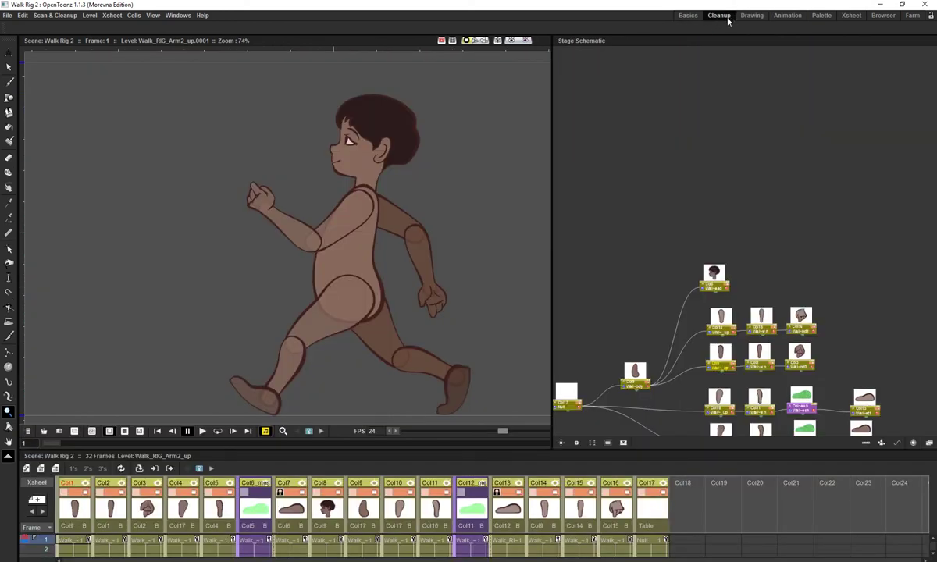
{"action": "left_click", "coordinate": [688, 15]}
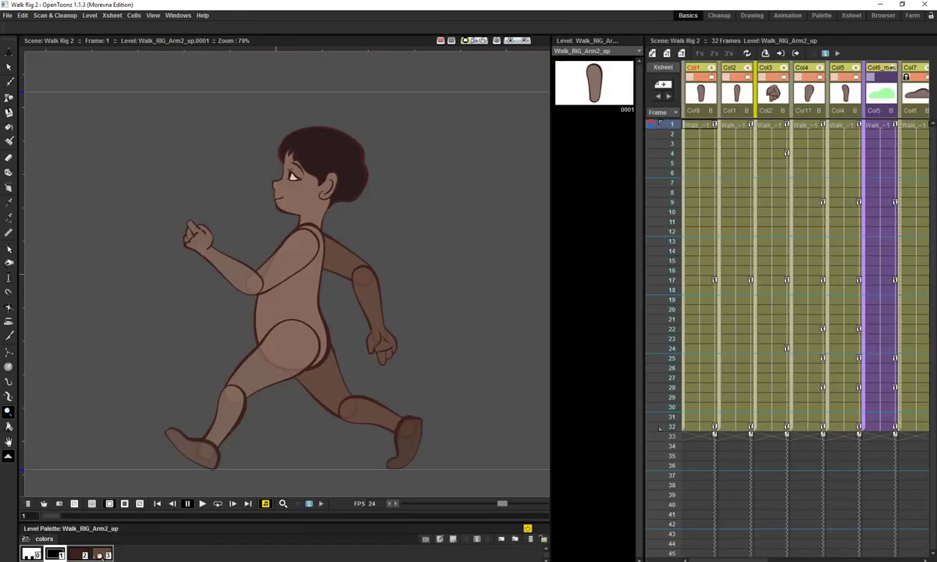
- Try a slightly lower matte value on color_2 of the Walk_RIG_Arm2_up palette, then restore it to 200
{"action": "double_click", "coordinate": [102, 554]}
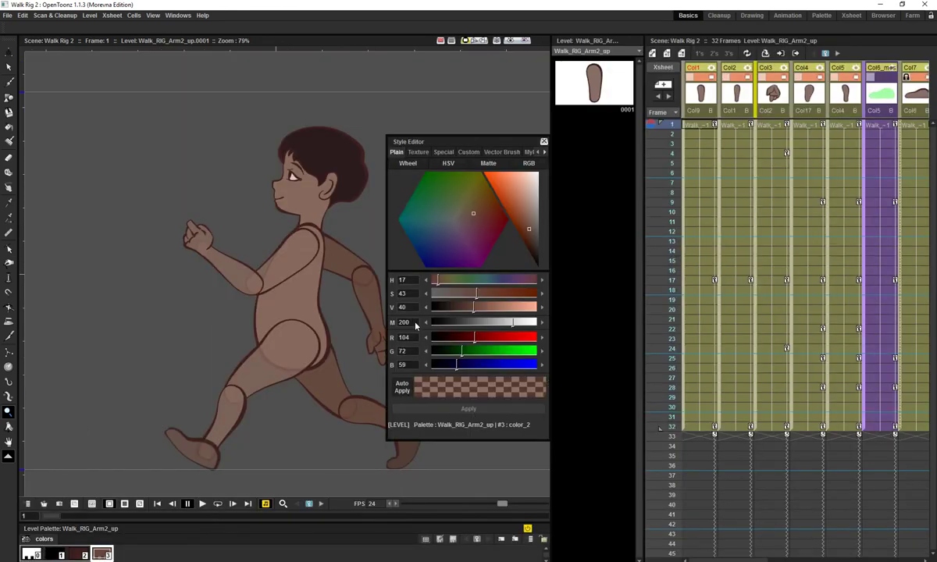
{"action": "mouse_move", "coordinate": [513, 322]}
{"action": "left_mouse_down"}
{"action": "mouse_move", "coordinate": [529, 330]}
{"action": "mouse_move", "coordinate": [511, 322]}
{"action": "left_mouse_up"}
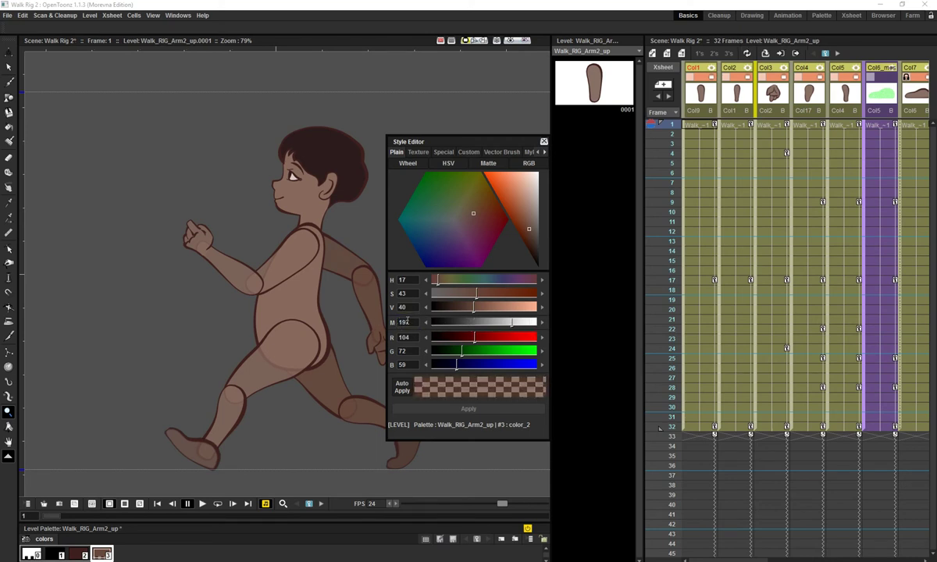
{"action": "left_click", "coordinate": [405, 322]}
{"action": "type", "text": "200"}
{"action": "left_click", "coordinate": [544, 142]}
{"action": "left_click_drag", "start_coordinate": [397, 358], "coordinate": [367, 368]}
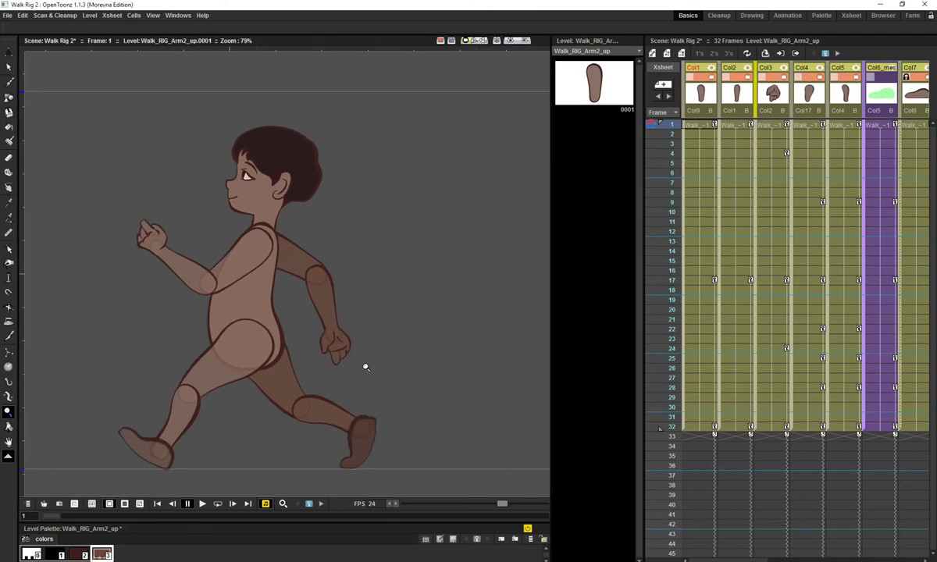
- Examine the walk rig's node hierarchy in the Stage Schematic, selecting the Col14 upper arm node
{"action": "left_click", "coordinate": [719, 16]}
{"action": "left_click", "coordinate": [750, 15]}
{"action": "left_click", "coordinate": [718, 15]}
{"action": "left_click_drag", "start_coordinate": [754, 349], "coordinate": [785, 219]}
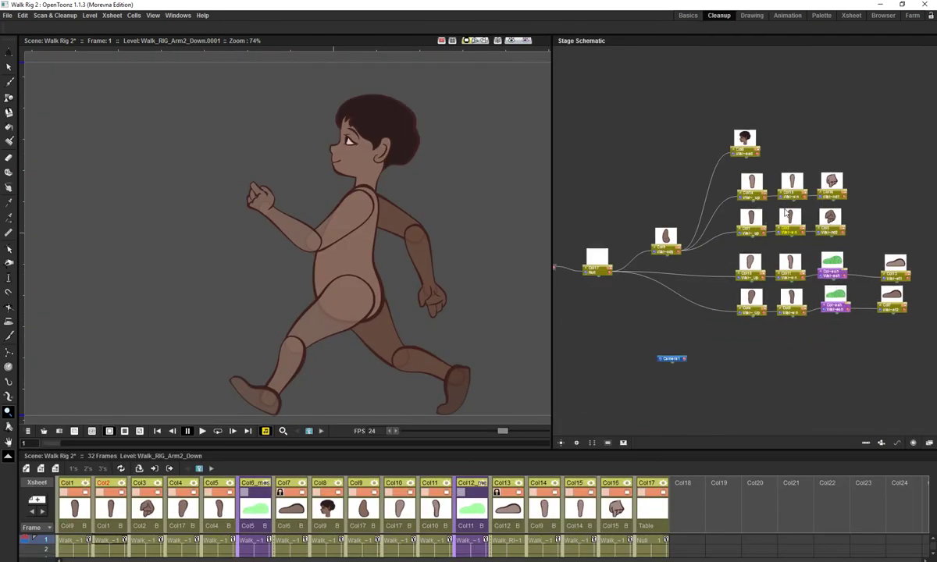
{"action": "scroll", "coordinate": [768, 288], "scroll_direction": "up", "scroll_amount": 3}
{"action": "left_click_drag", "start_coordinate": [690, 336], "coordinate": [705, 353]}
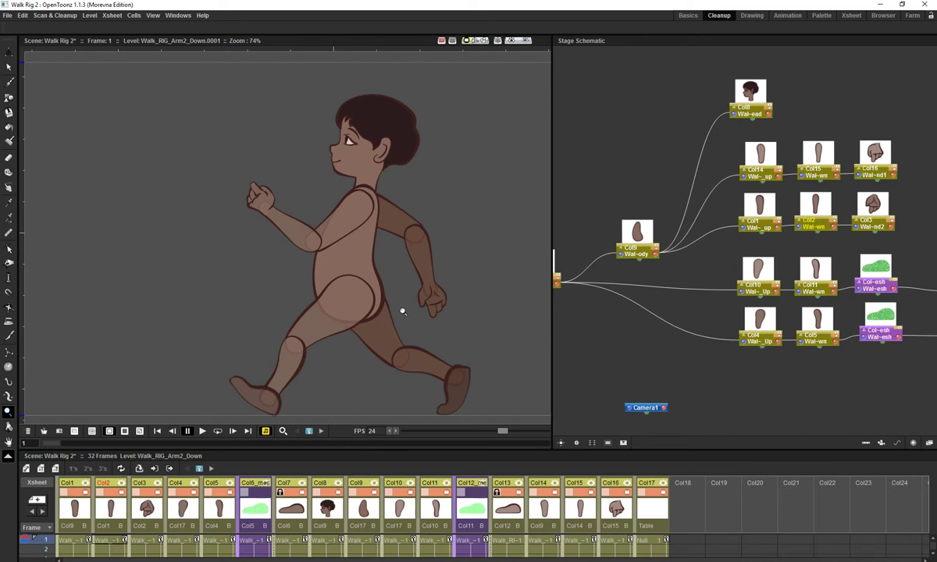
{"action": "scroll", "coordinate": [403, 312], "scroll_direction": "up", "scroll_amount": 2}
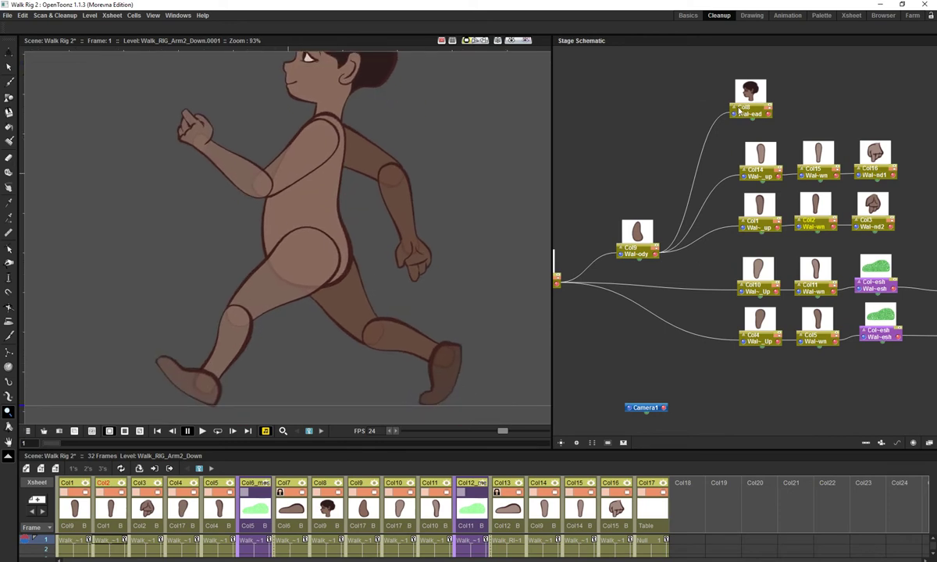
{"action": "left_click", "coordinate": [763, 179]}
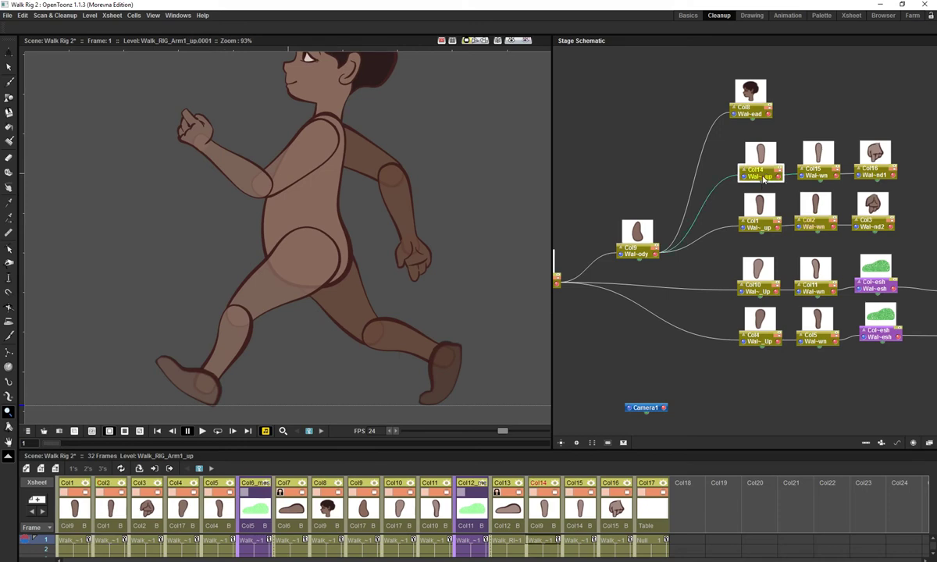
{"action": "left_click", "coordinate": [687, 15]}
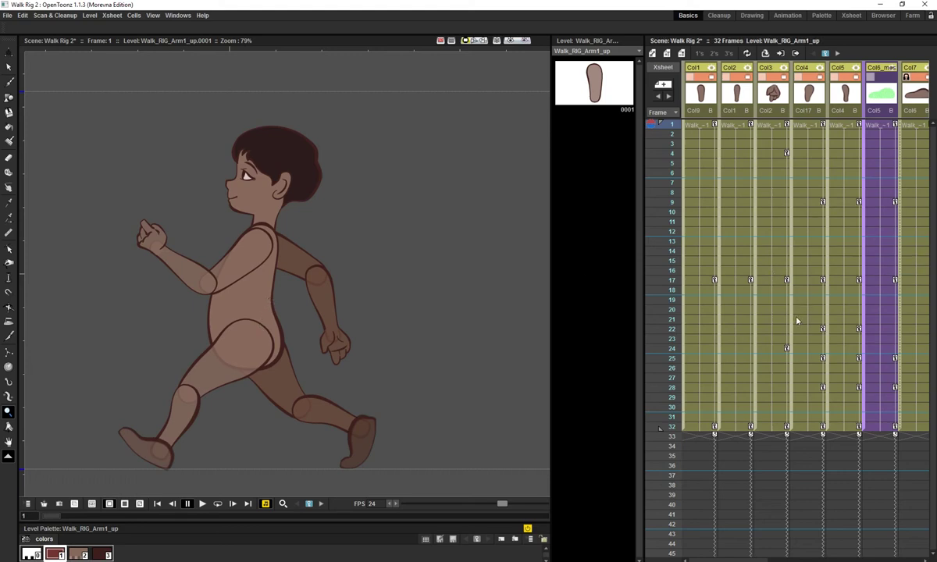
{"action": "left_click", "coordinate": [722, 15]}
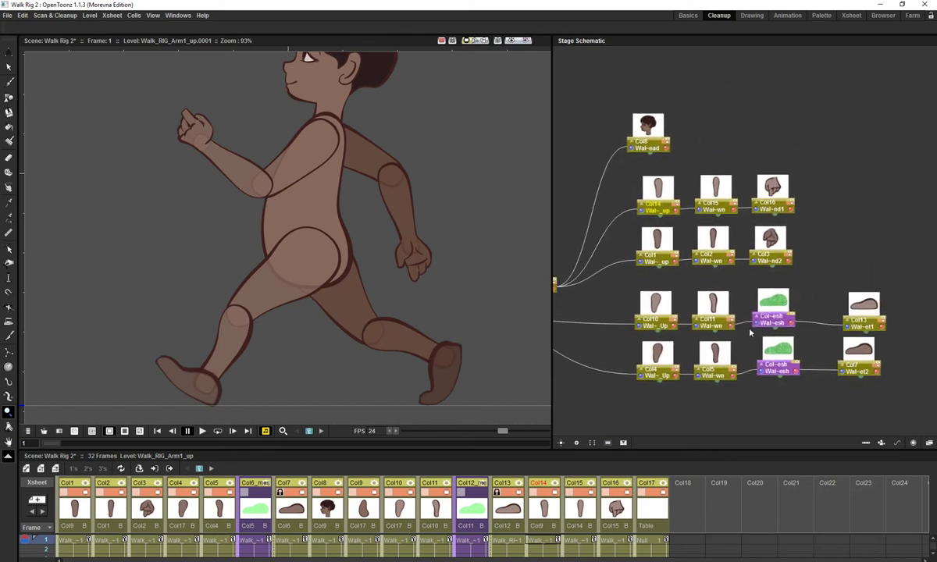
- Select the Col12 foot mesh node and inspect its skeleton vertices on the front foot with the Plastic tool in Animate mode
{"action": "scroll", "coordinate": [456, 272], "scroll_direction": "up", "scroll_amount": 5}
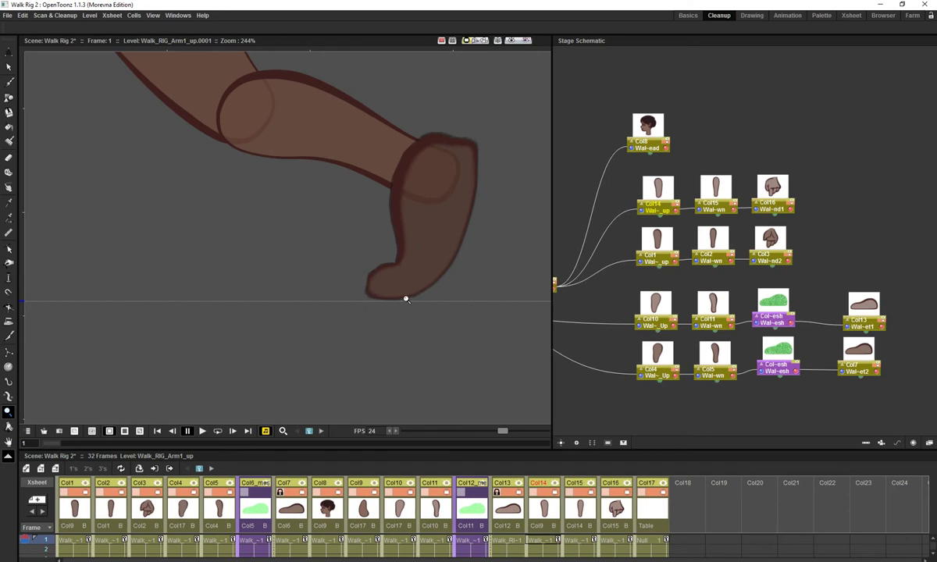
{"action": "left_click_drag", "start_coordinate": [406, 300], "coordinate": [380, 391]}
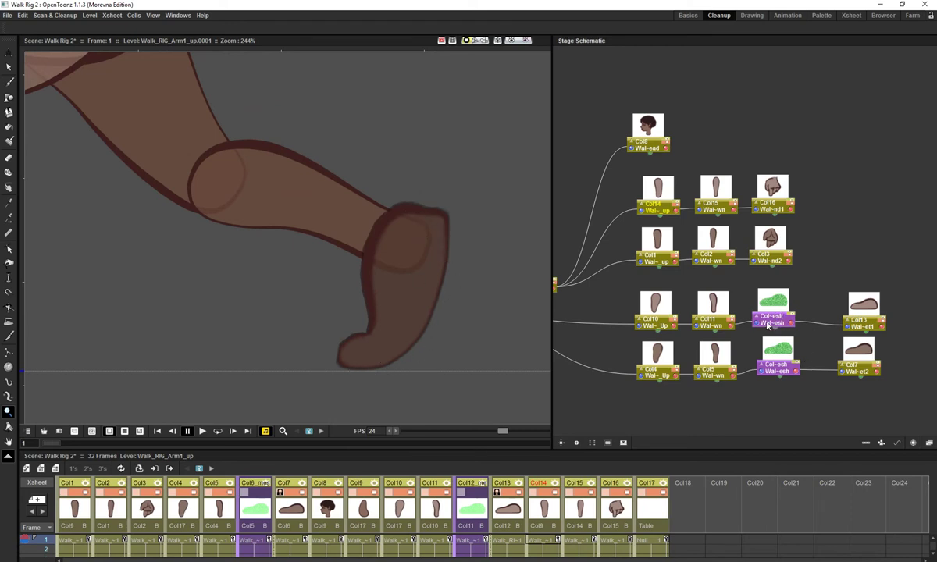
{"action": "left_click_drag", "start_coordinate": [769, 326], "coordinate": [781, 327]}
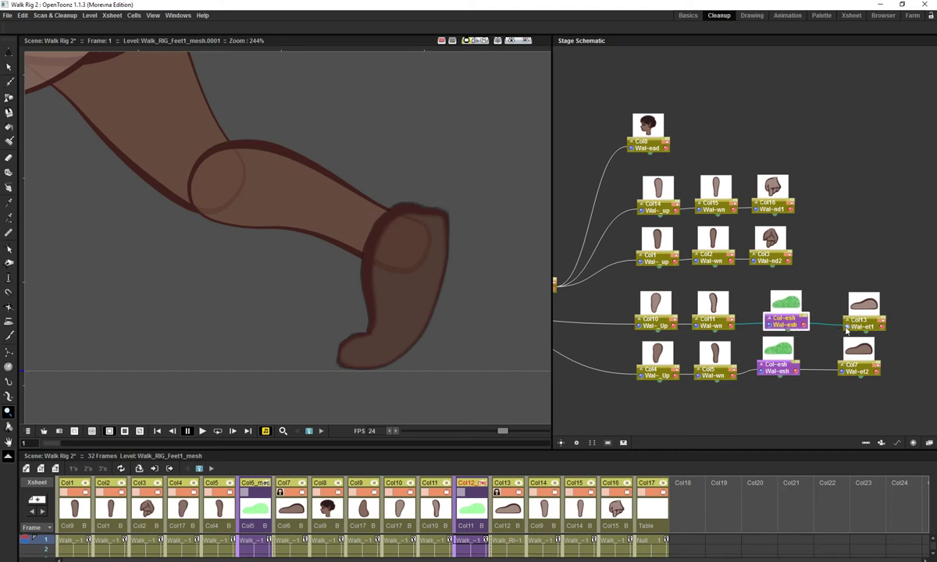
{"action": "left_click", "coordinate": [9, 396]}
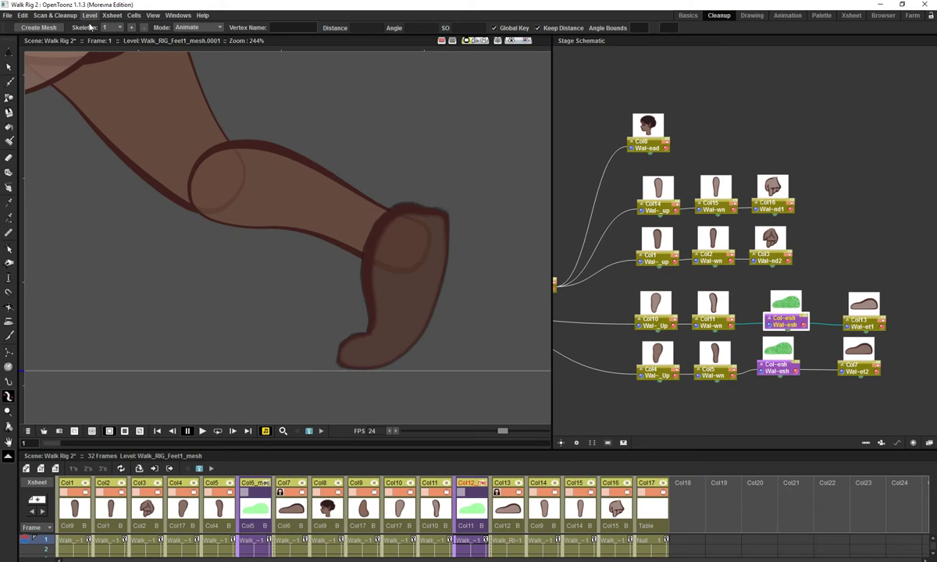
{"action": "left_click", "coordinate": [197, 27]}
{"action": "left_click", "coordinate": [864, 326]}
{"action": "left_click", "coordinate": [796, 325]}
{"action": "left_click_drag", "start_coordinate": [172, 242], "coordinate": [470, 249]}
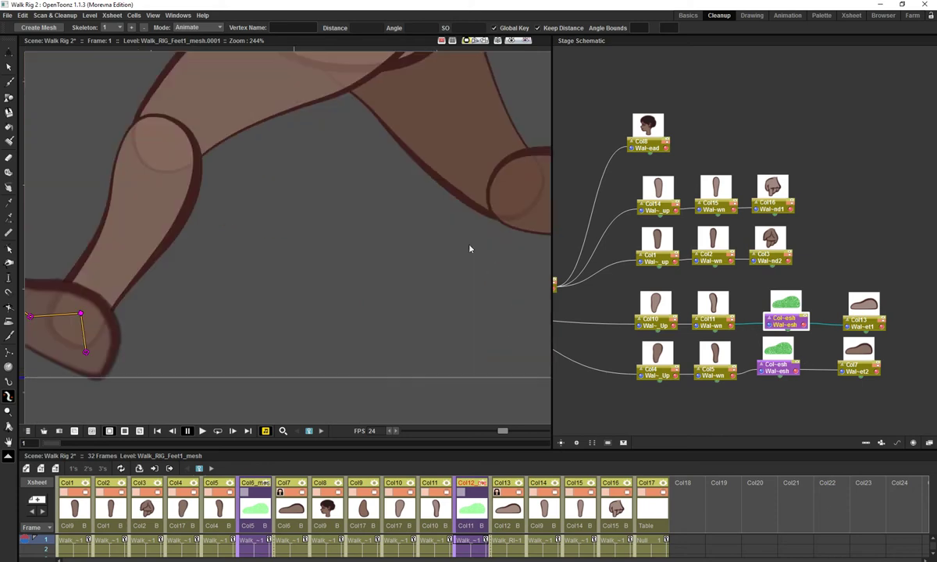
{"action": "left_click_drag", "start_coordinate": [62, 294], "coordinate": [206, 285]}
{"action": "mouse_move", "coordinate": [126, 270]}
{"action": "left_mouse_down"}
{"action": "mouse_move", "coordinate": [135, 263]}
{"action": "mouse_move", "coordinate": [118, 283]}
{"action": "mouse_move", "coordinate": [136, 265]}
{"action": "mouse_move", "coordinate": [125, 271]}
{"action": "left_mouse_up"}
{"action": "scroll", "coordinate": [228, 281], "scroll_direction": "down", "scroll_amount": 5}
{"action": "scroll", "coordinate": [234, 289], "scroll_direction": "down", "scroll_amount": 3}
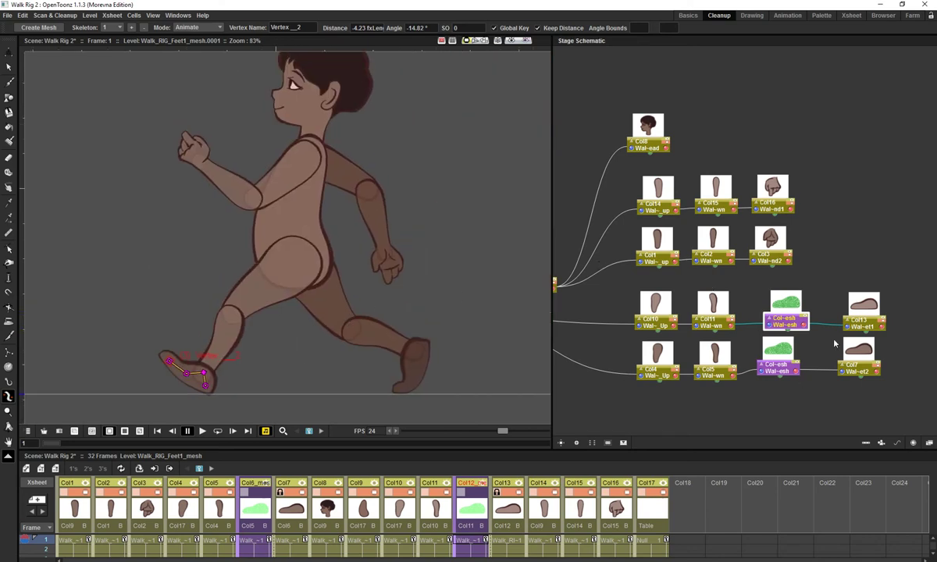
- Trace the leg chain in the Stage Schematic by selecting the Col11 lower leg, the Col10 upper leg and the Col17 Null node
{"action": "left_click", "coordinate": [814, 309]}
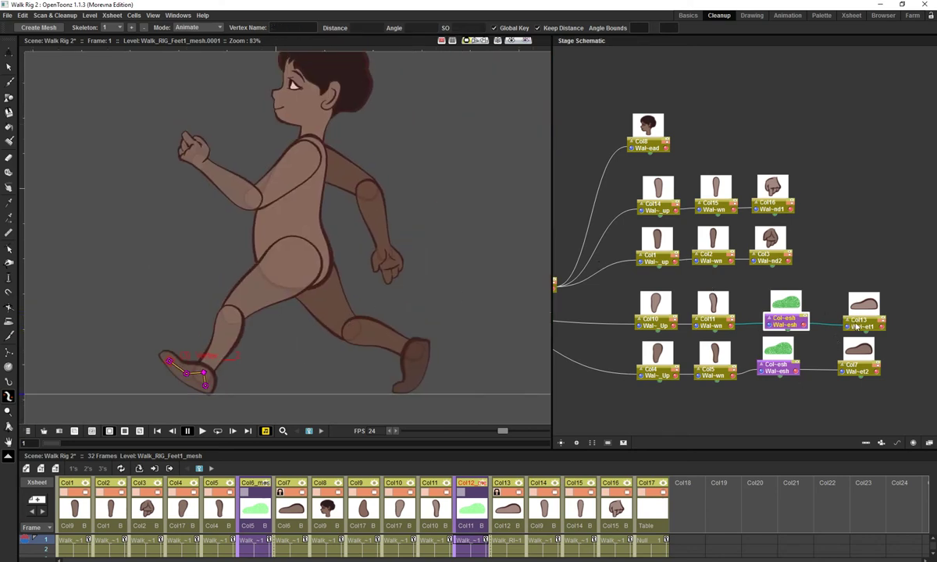
{"action": "left_click", "coordinate": [691, 310]}
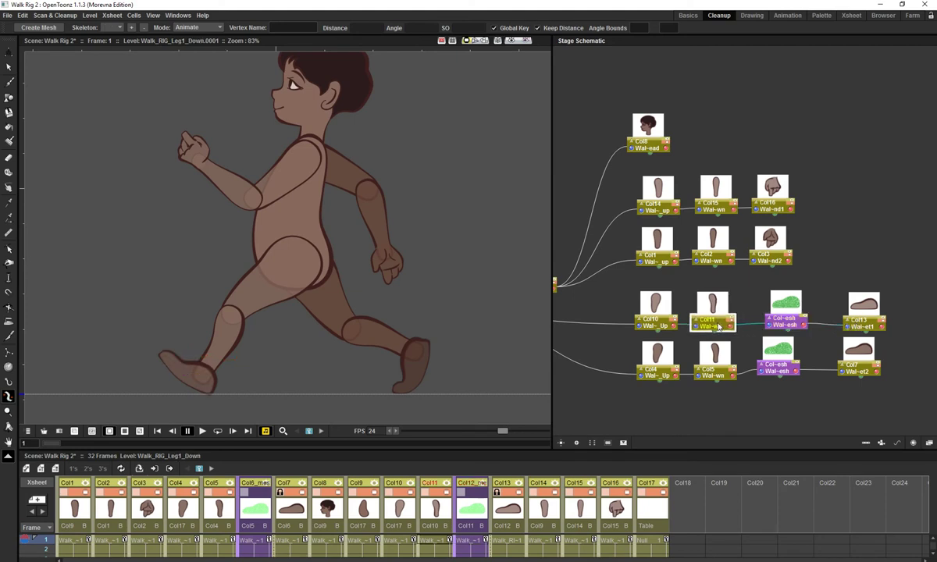
{"action": "left_click", "coordinate": [676, 325]}
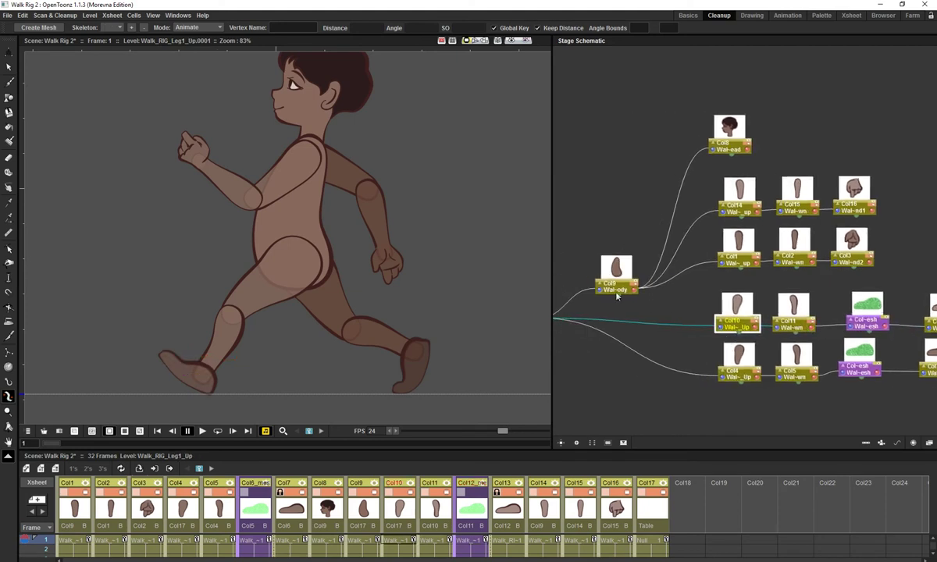
{"action": "left_click_drag", "start_coordinate": [626, 332], "coordinate": [629, 311]}
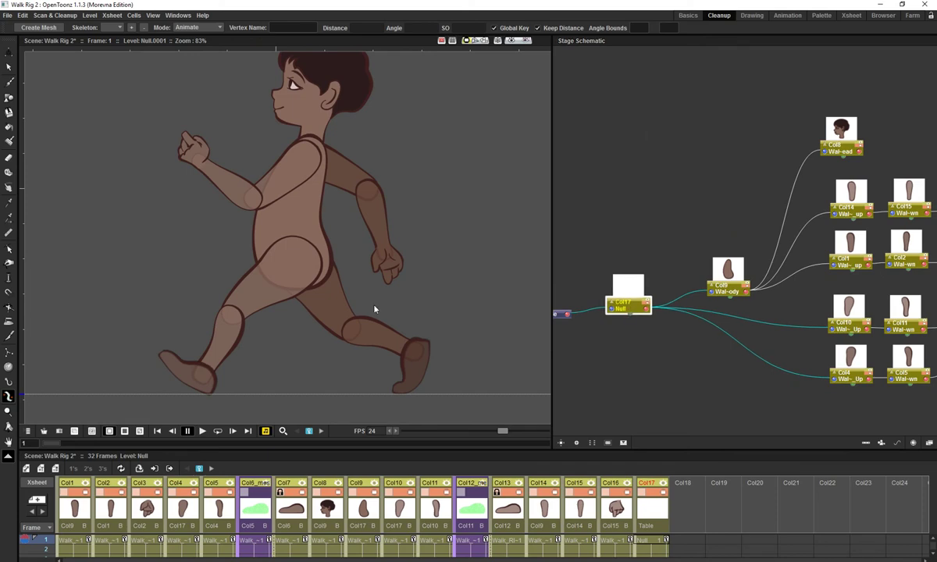
- Review the keyframes across the Xsheet columns, watch the walk cycle in a loop, and return to frame 1
{"action": "left_click", "coordinate": [686, 16]}
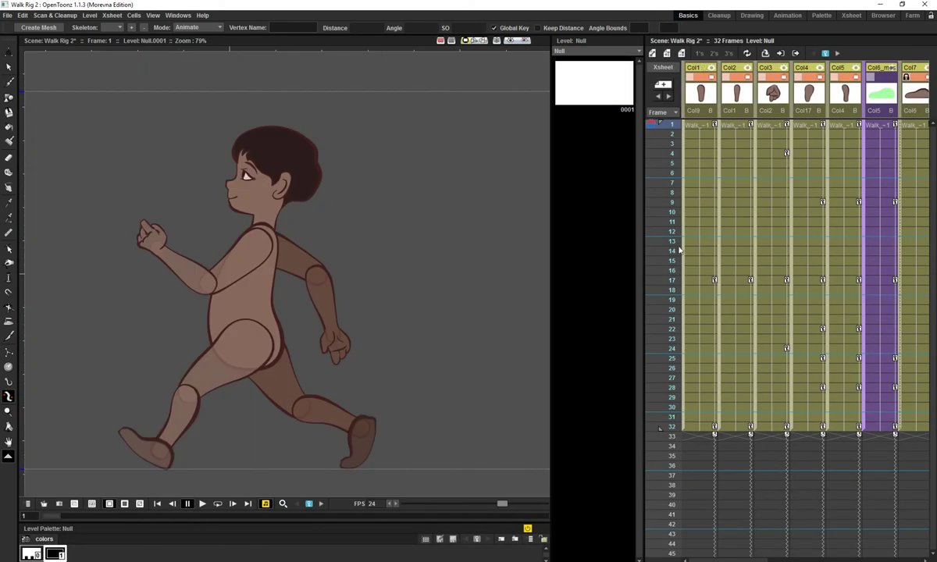
{"action": "left_click_drag", "start_coordinate": [778, 295], "coordinate": [608, 374]}
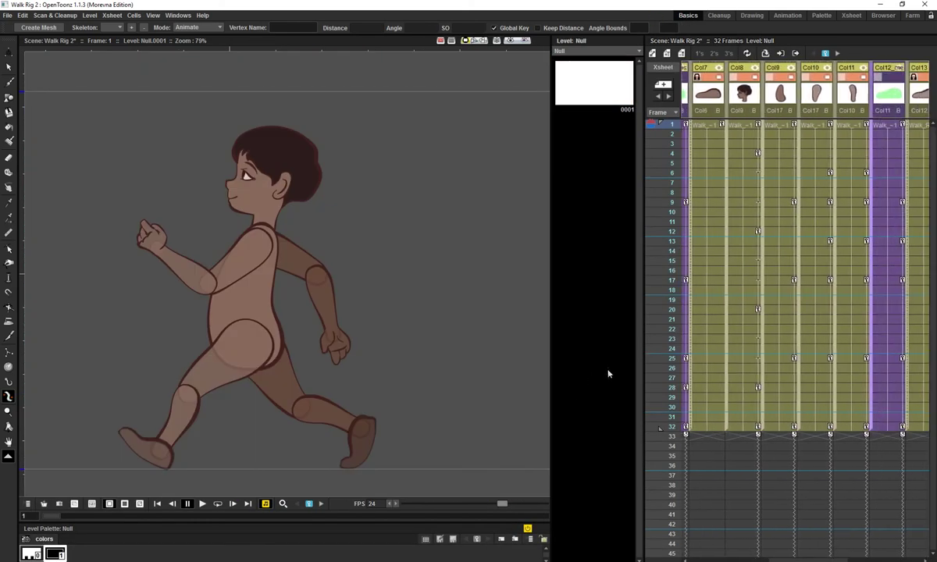
{"action": "left_click_drag", "start_coordinate": [916, 314], "coordinate": [926, 342]}
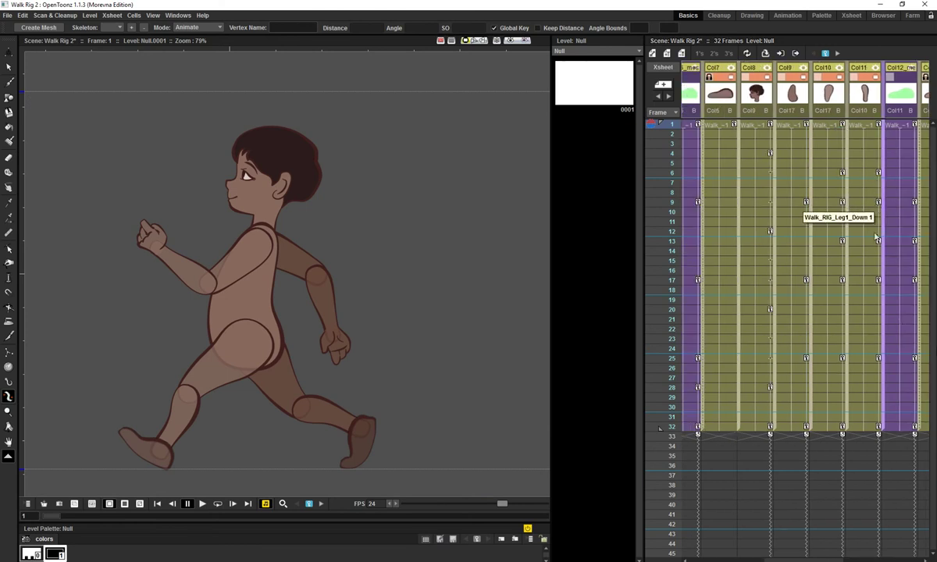
{"action": "scroll", "coordinate": [780, 222], "scroll_direction": "left", "scroll_amount": 3}
{"action": "scroll", "coordinate": [687, 231], "scroll_direction": "left", "scroll_amount": 3}
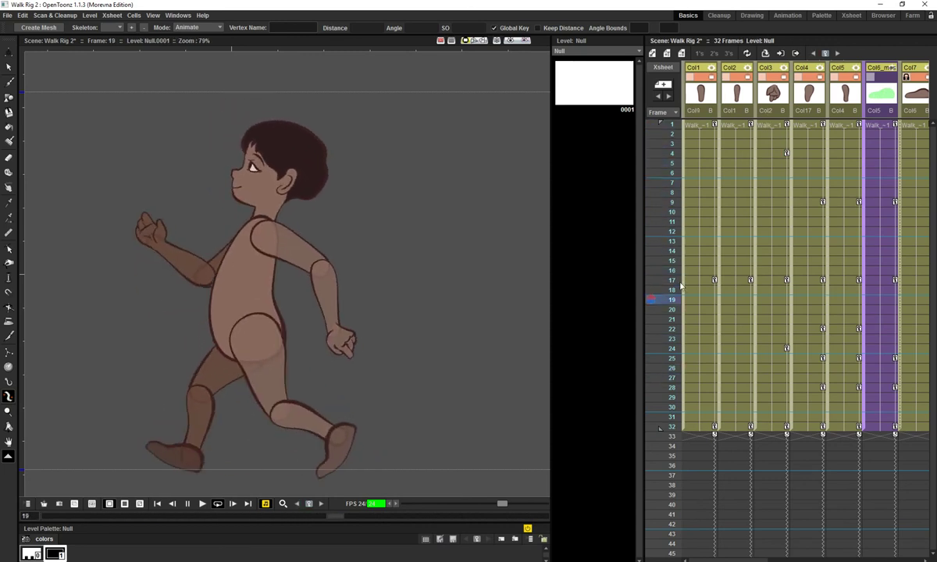
{"action": "left_click", "coordinate": [678, 125]}
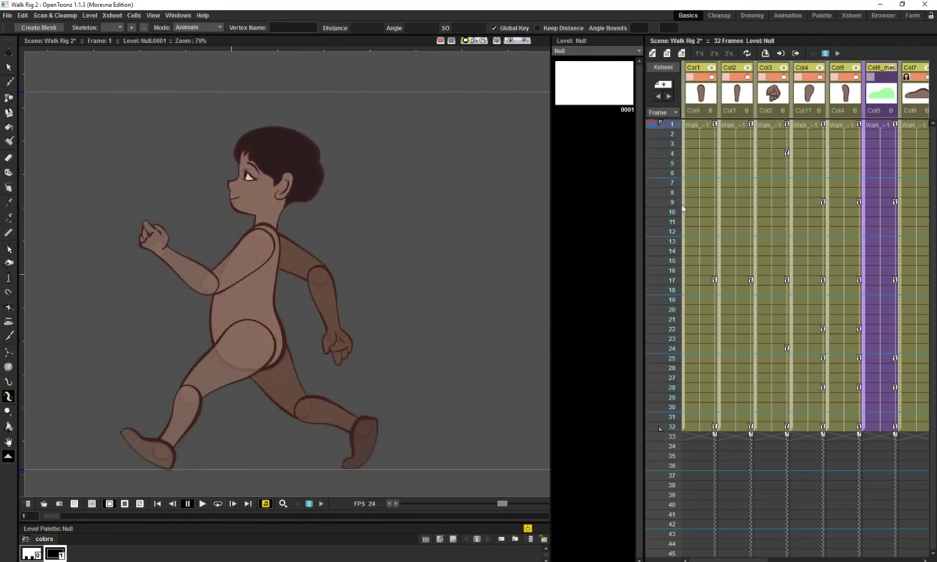
- Select all keyframes in the frame 1 row and bring up their cut, copy and paste commands
{"action": "right_click", "coordinate": [714, 125]}
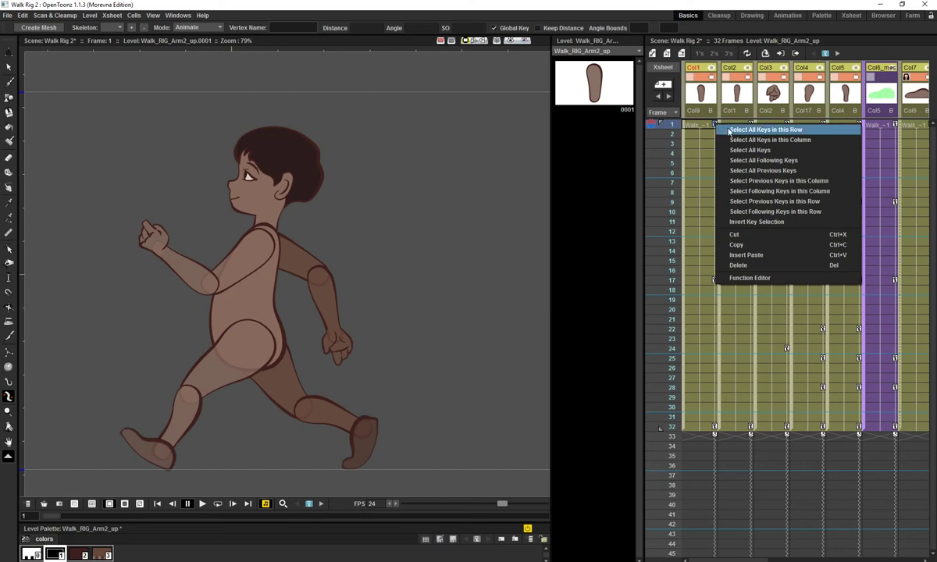
{"action": "left_click", "coordinate": [776, 130]}
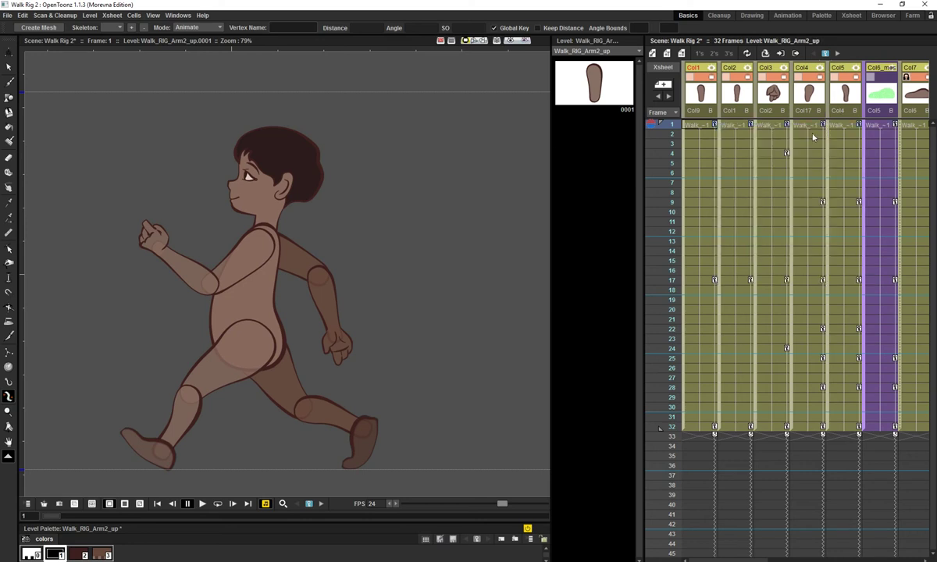
{"action": "right_click", "coordinate": [713, 126]}
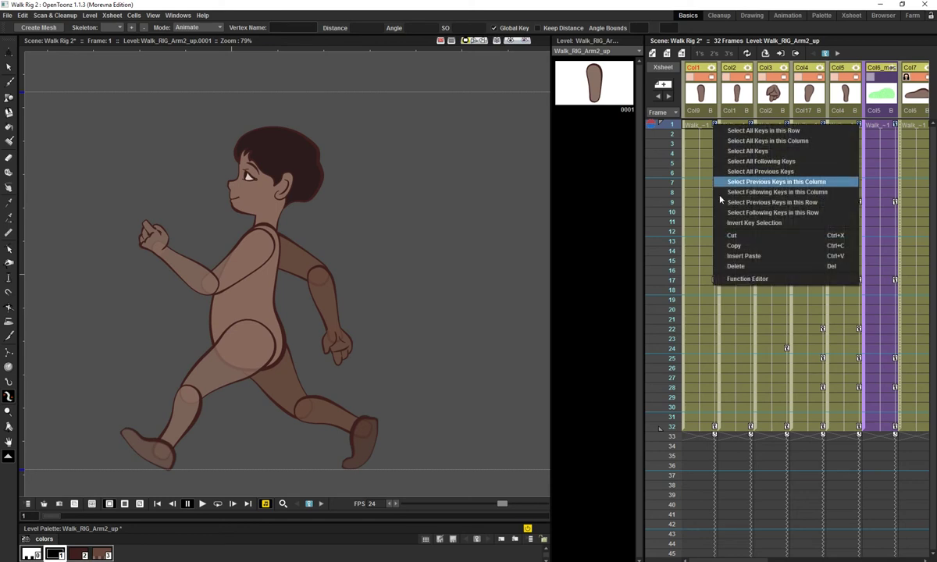
{"action": "left_click", "coordinate": [736, 238]}
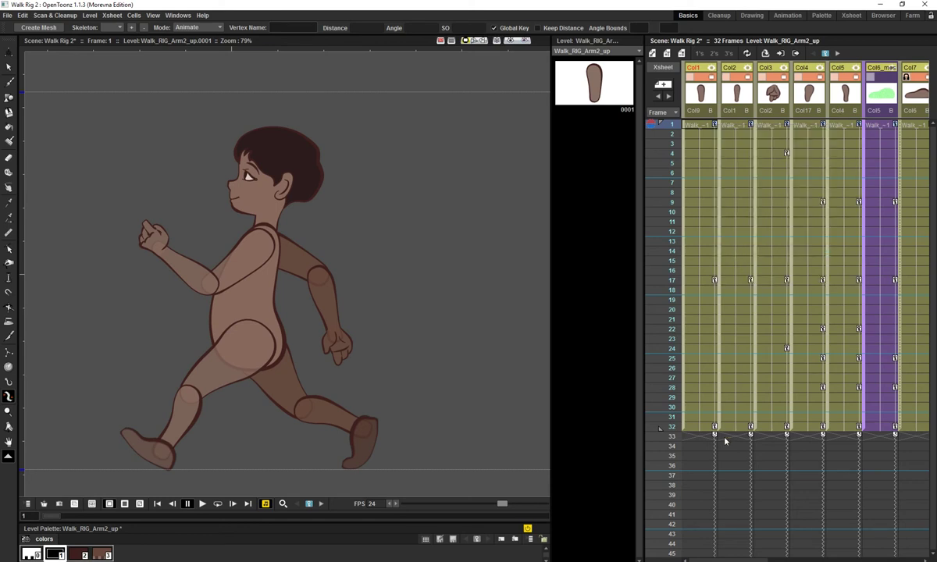
- Compare the walk poses at frames 32 and 17 and examine the frame 17 keyframes across the columns
{"action": "left_click", "coordinate": [678, 428]}
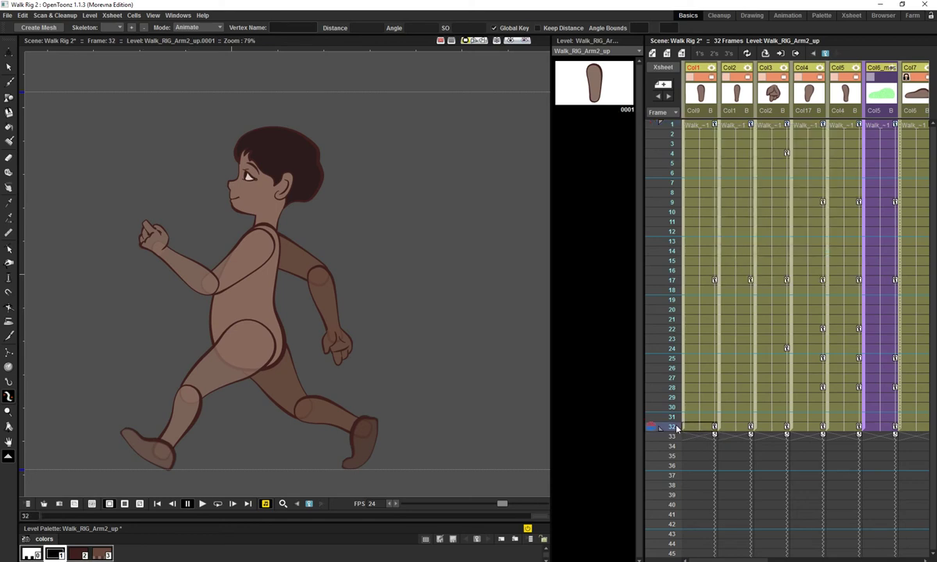
{"action": "left_click", "coordinate": [676, 282]}
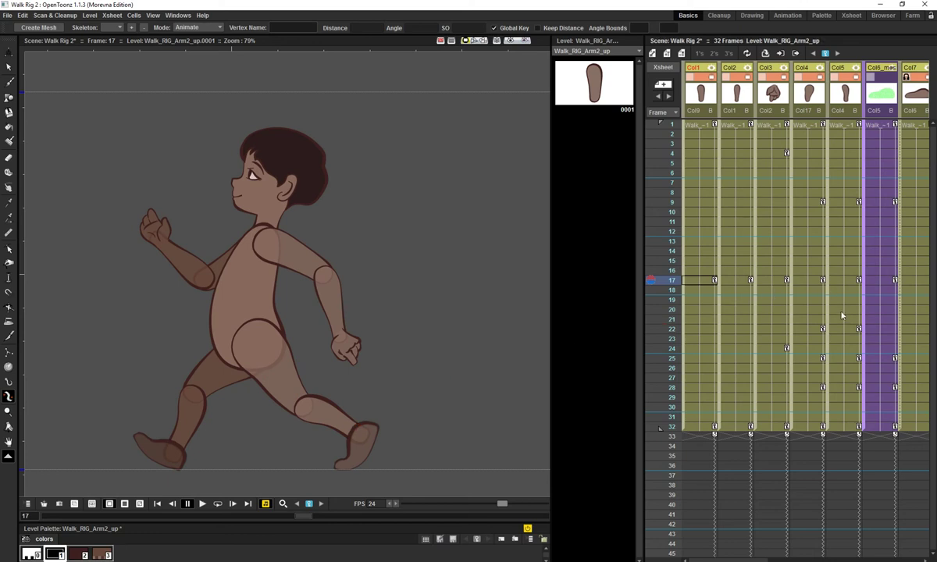
{"action": "scroll", "coordinate": [818, 357], "scroll_direction": "right", "scroll_amount": 3}
{"action": "scroll", "coordinate": [839, 358], "scroll_direction": "left", "scroll_amount": 3}
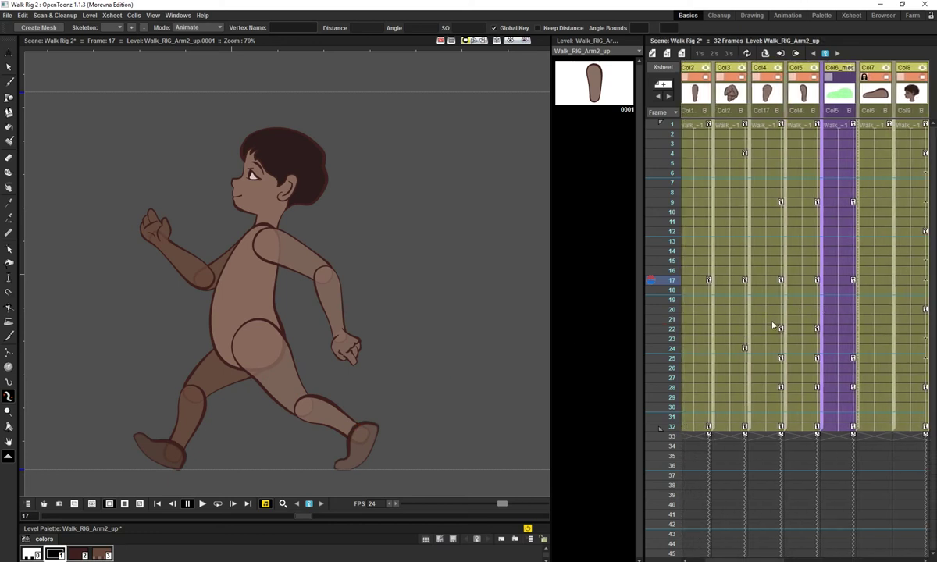
- Examine the frame 9 keyframes, select all keys in that row, and compare the pose with frame 25
{"action": "left_click_drag", "start_coordinate": [664, 269], "coordinate": [667, 202]}
{"action": "scroll", "coordinate": [718, 201], "scroll_direction": "right", "scroll_amount": 1}
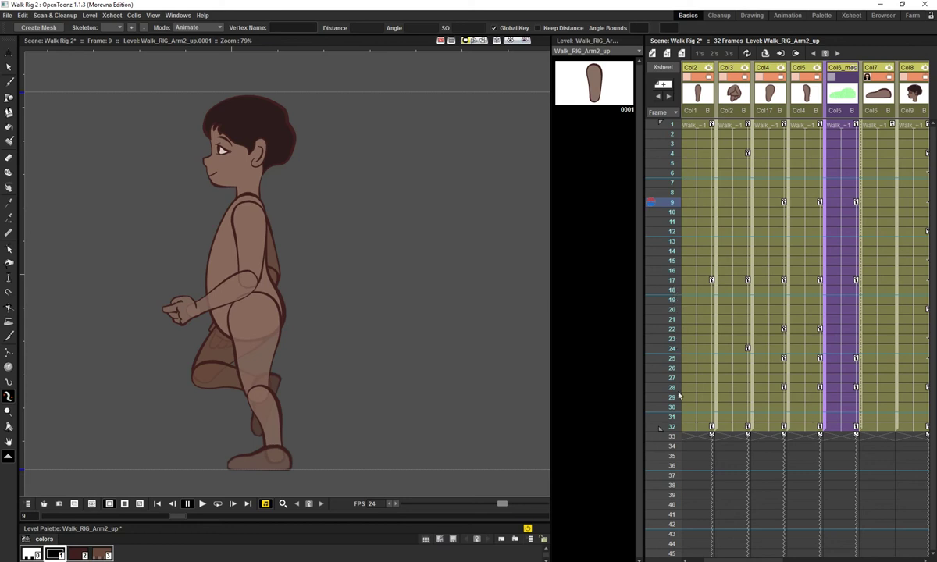
{"action": "scroll", "coordinate": [687, 320], "scroll_direction": "right", "scroll_amount": 1}
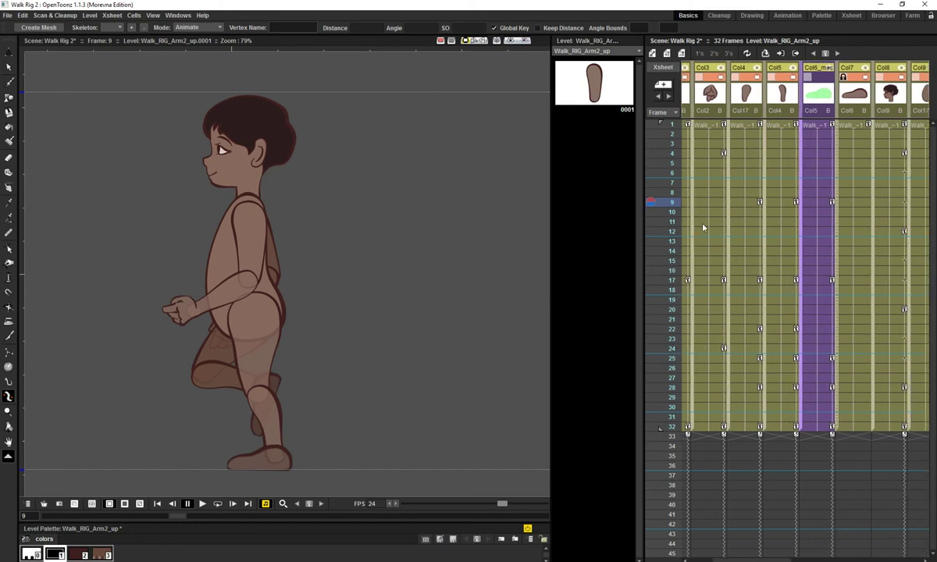
{"action": "scroll", "coordinate": [707, 214], "scroll_direction": "right", "scroll_amount": 1}
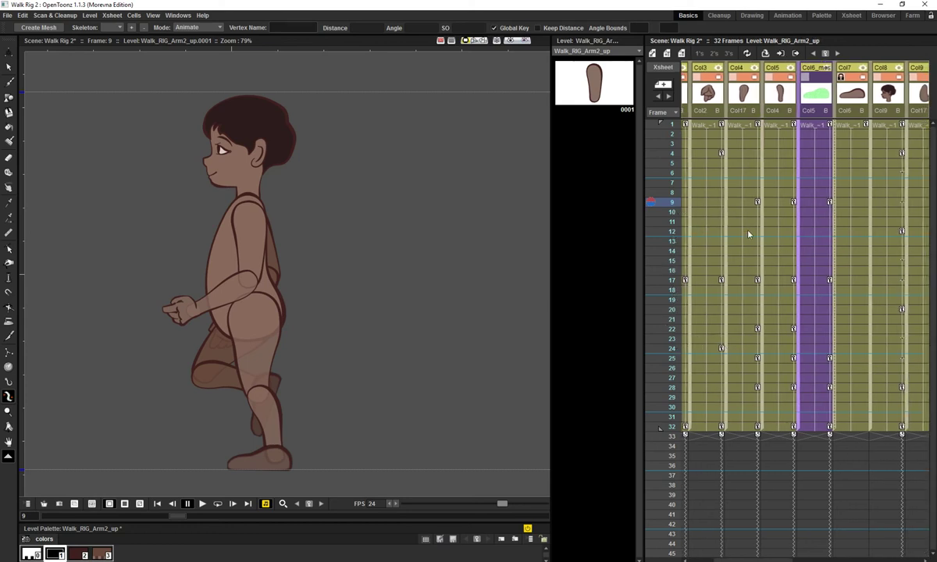
{"action": "right_click", "coordinate": [729, 203]}
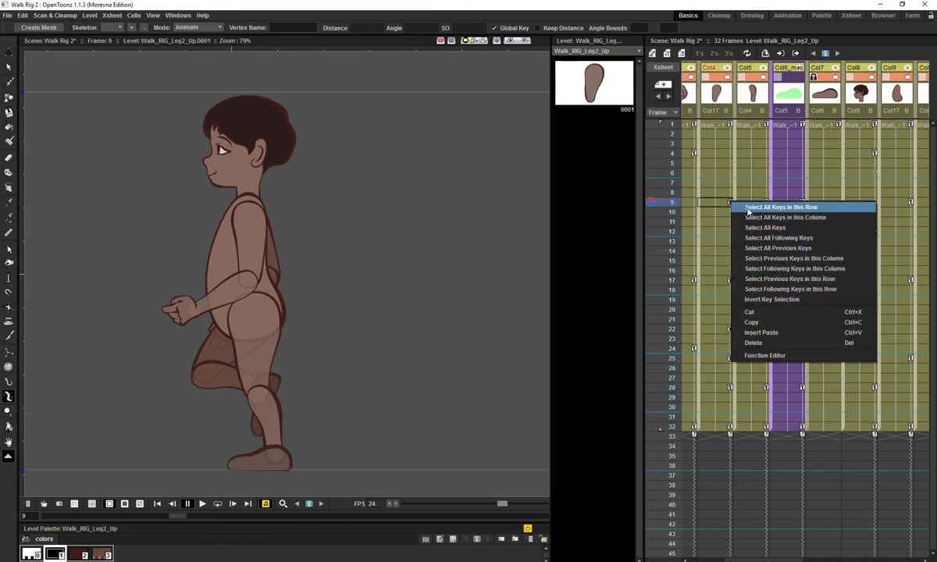
{"action": "left_click", "coordinate": [748, 208]}
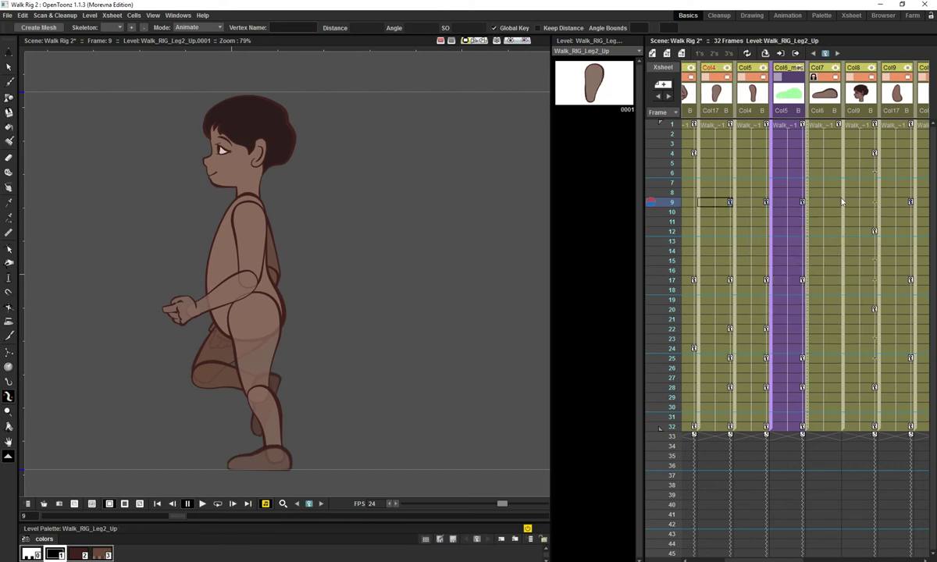
{"action": "left_click", "coordinate": [670, 358]}
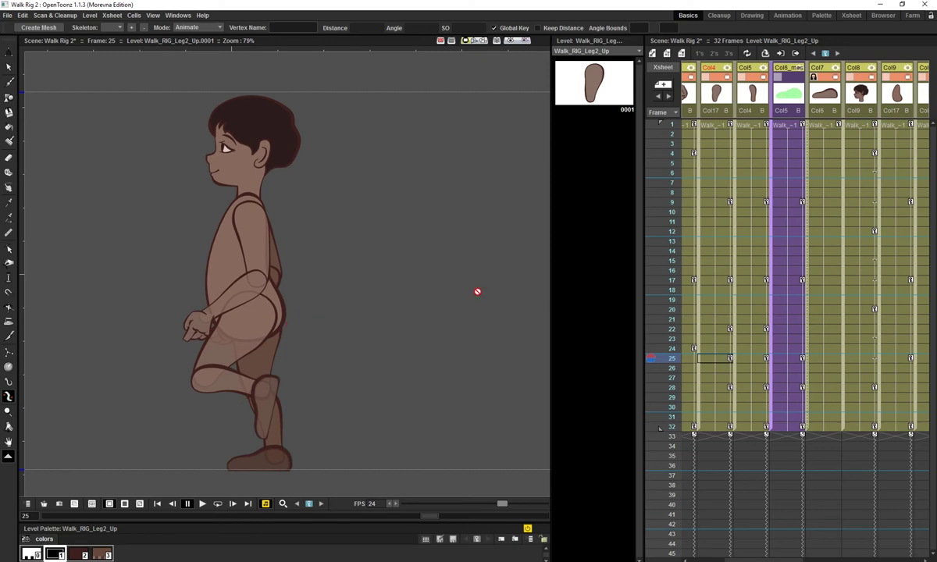
- Switch to the Animation workspace and select the Col9 body node in the Stage Schematic
{"action": "left_click", "coordinate": [719, 16]}
{"action": "left_click", "coordinate": [751, 16]}
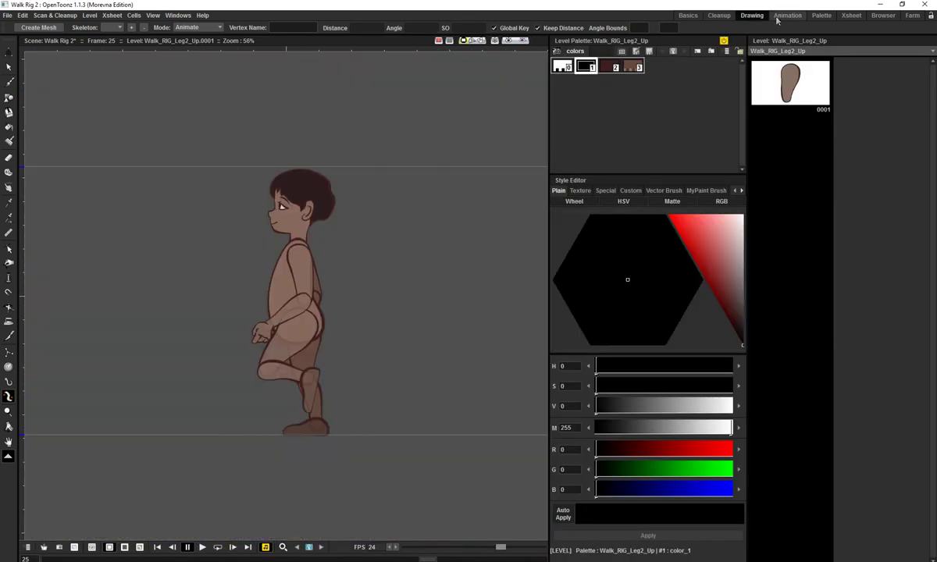
{"action": "left_click", "coordinate": [787, 16]}
{"action": "key", "text": "grave"}
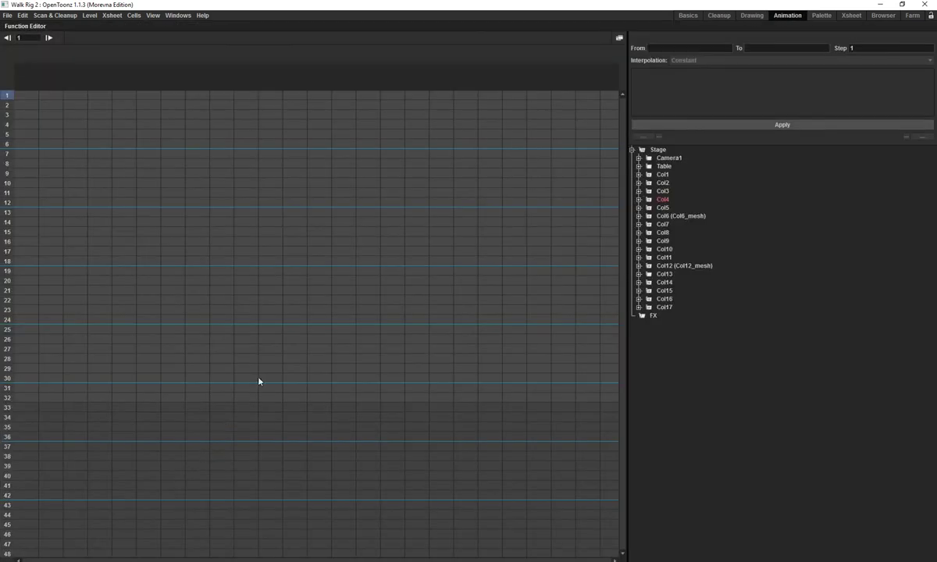
{"action": "key", "text": "grave"}
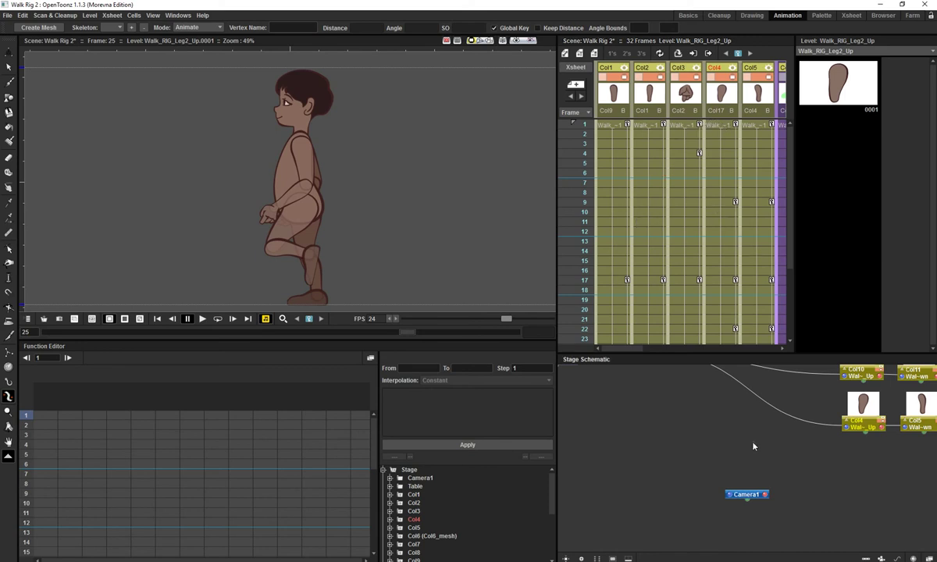
{"action": "left_click_drag", "start_coordinate": [753, 442], "coordinate": [660, 532]}
{"action": "left_click", "coordinate": [644, 421]}
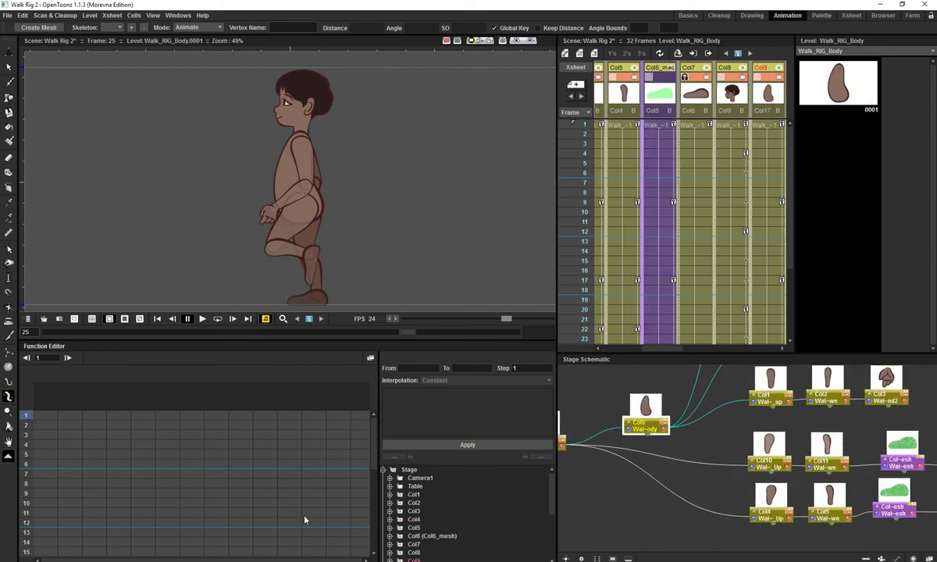
- Maximize the Function Editor, display Col9's Rotation channel, and open its function curve window
{"action": "key", "text": "grave"}
{"action": "left_click", "coordinate": [663, 242]}
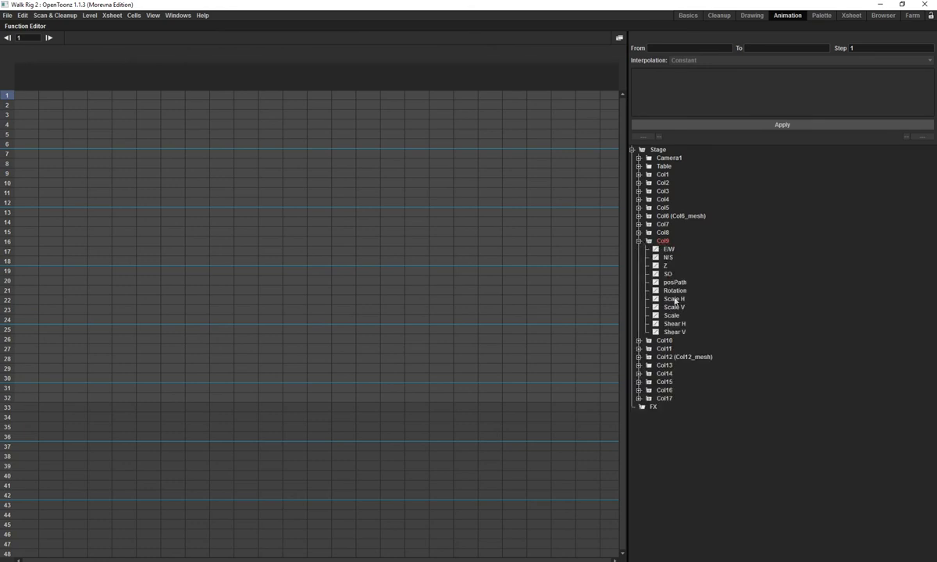
{"action": "left_click", "coordinate": [675, 290]}
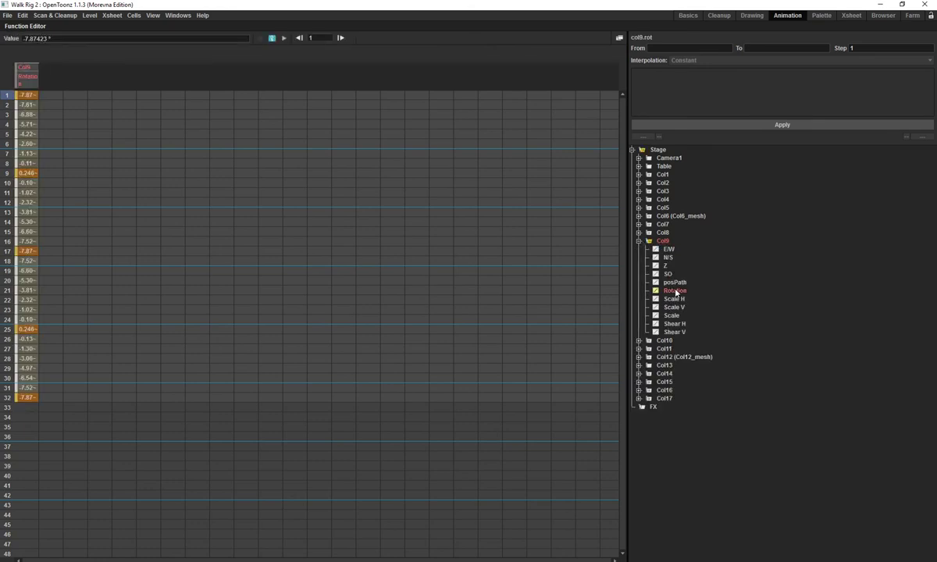
{"action": "left_click", "coordinate": [616, 41]}
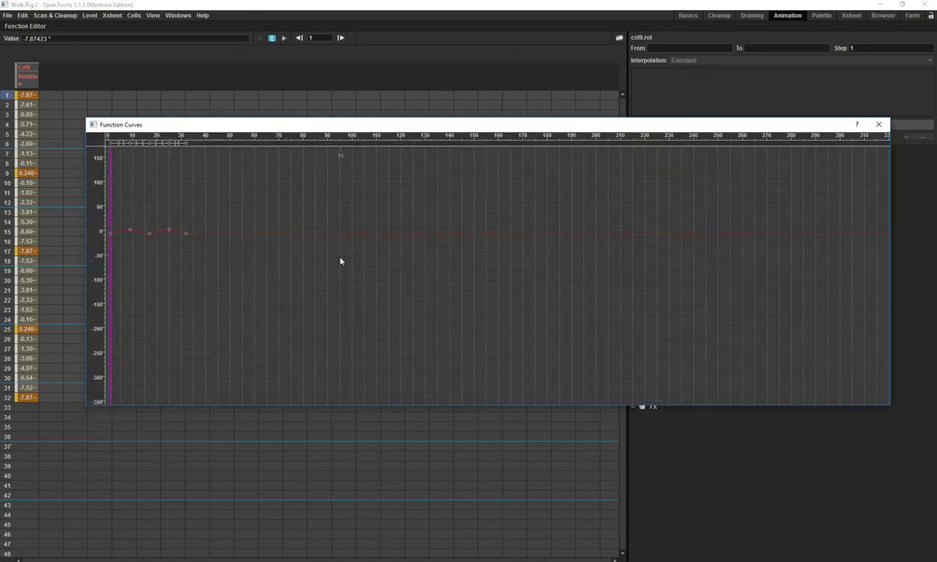
- Inspect the Col9 rotation curve segments from frame 1 to 9 and 9 to 17, and close the curve window
{"action": "left_click_drag", "start_coordinate": [291, 301], "coordinate": [613, 348]}
{"action": "scroll", "coordinate": [559, 333], "scroll_direction": "up", "scroll_amount": 4}
{"action": "scroll", "coordinate": [558, 333], "scroll_direction": "up", "scroll_amount": 1}
{"action": "left_click_drag", "start_coordinate": [305, 226], "coordinate": [468, 322]}
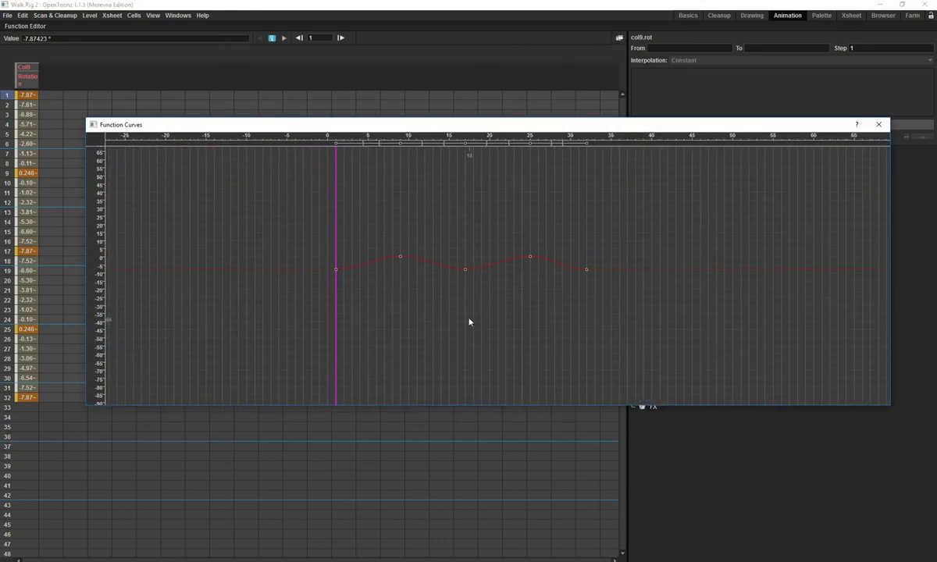
{"action": "scroll", "coordinate": [468, 321], "scroll_direction": "up", "scroll_amount": 4}
{"action": "left_click_drag", "start_coordinate": [267, 181], "coordinate": [336, 249]}
{"action": "left_click", "coordinate": [328, 232]}
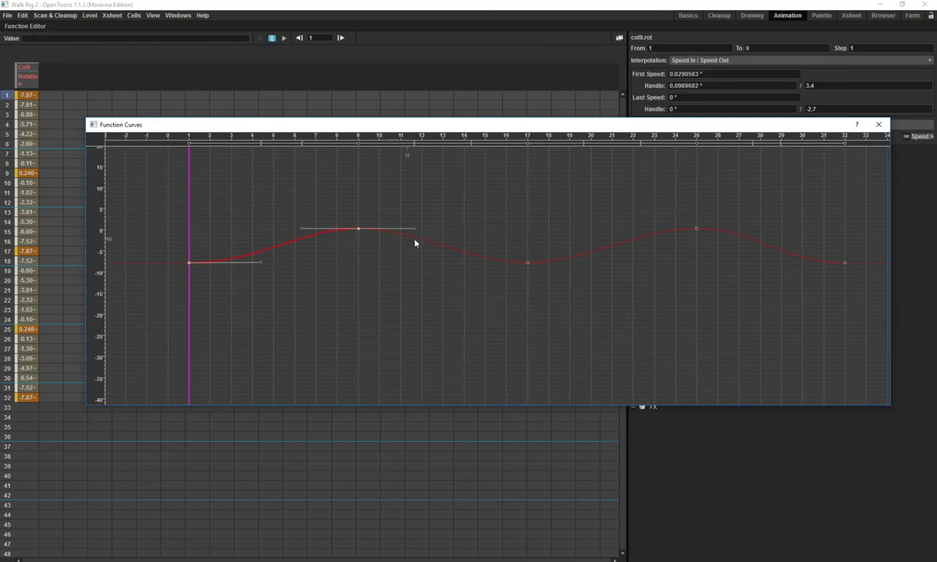
{"action": "left_click", "coordinate": [437, 246]}
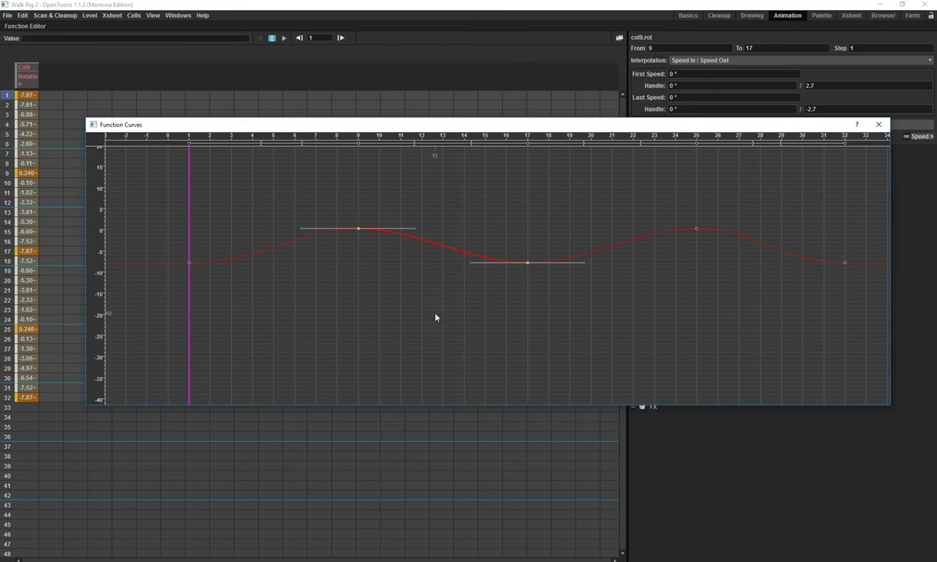
{"action": "left_click", "coordinate": [878, 124]}
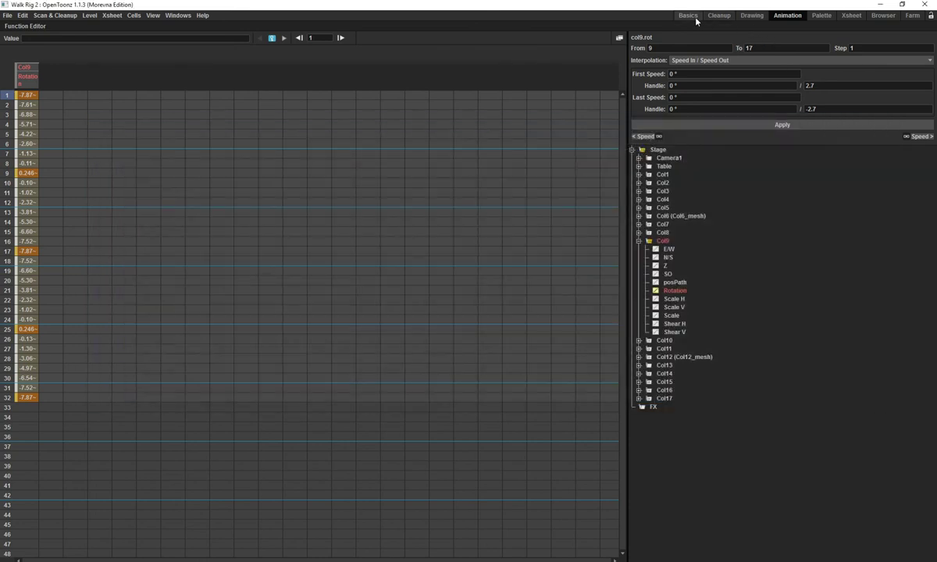
- Return to the Basics workspace and compare the walk poses and column keyframes at frames 6 and 9
{"action": "left_click", "coordinate": [697, 18]}
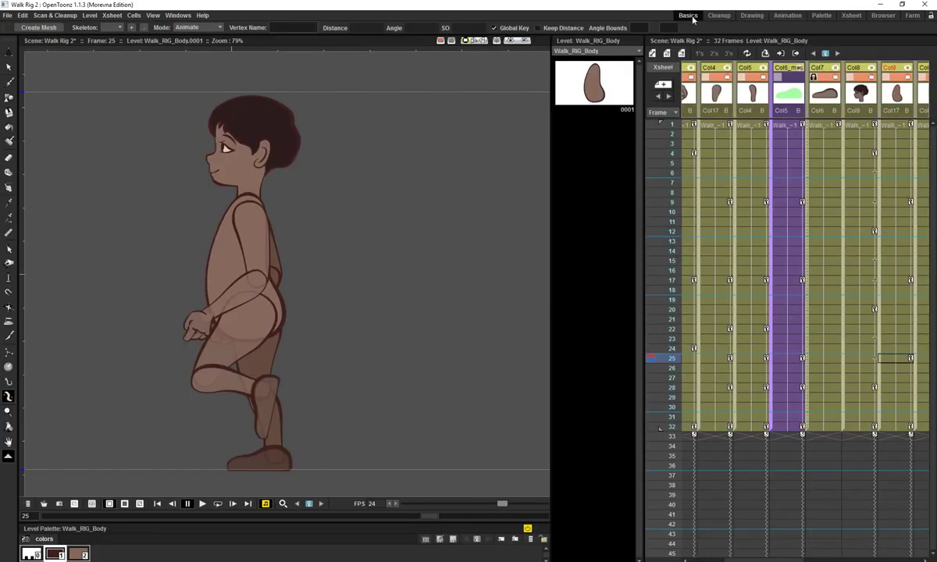
{"action": "scroll", "coordinate": [788, 258], "scroll_direction": "right", "scroll_amount": 3}
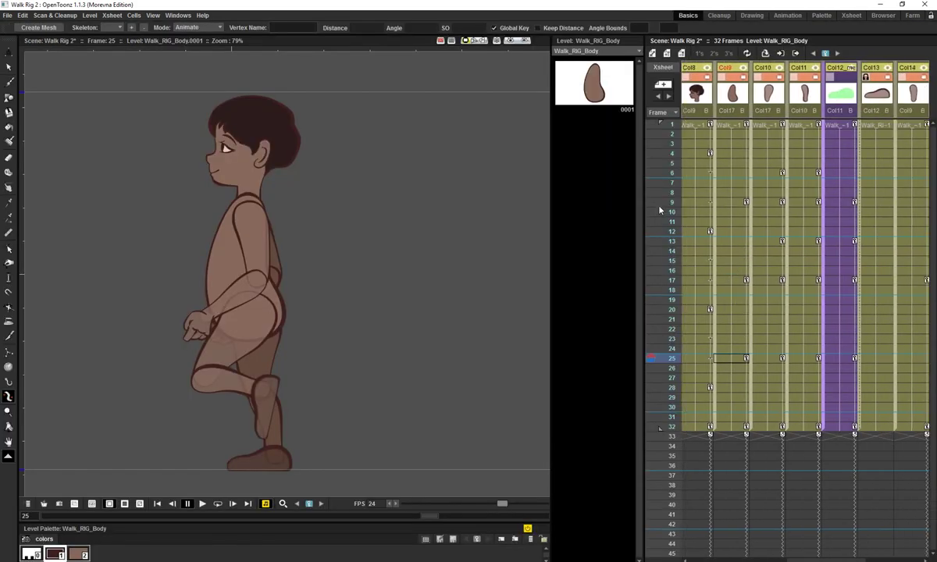
{"action": "left_click", "coordinate": [669, 174]}
{"action": "mouse_move", "coordinate": [670, 179]}
{"action": "left_mouse_down"}
{"action": "mouse_move", "coordinate": [674, 212]}
{"action": "mouse_move", "coordinate": [674, 203]}
{"action": "left_mouse_up"}
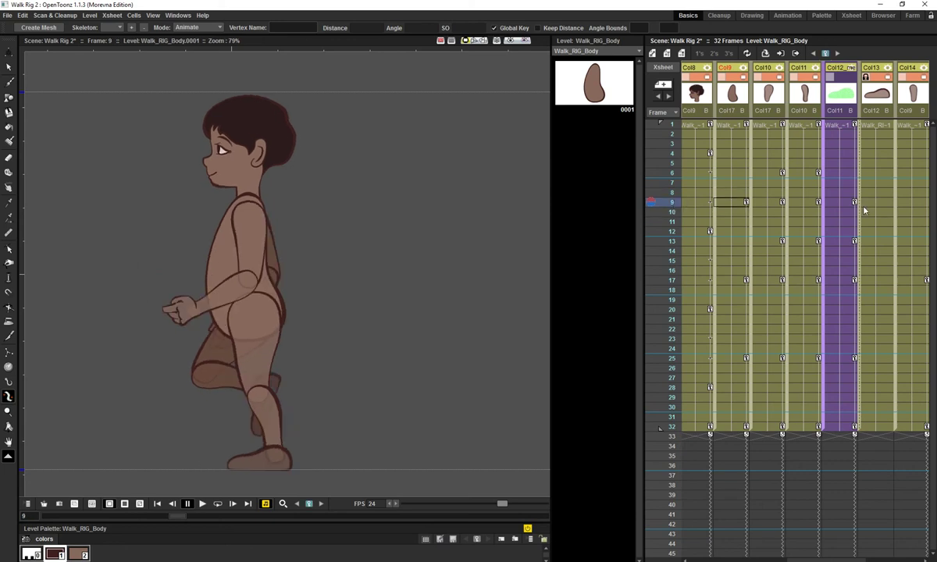
{"action": "scroll", "coordinate": [858, 223], "scroll_direction": "right", "scroll_amount": 4}
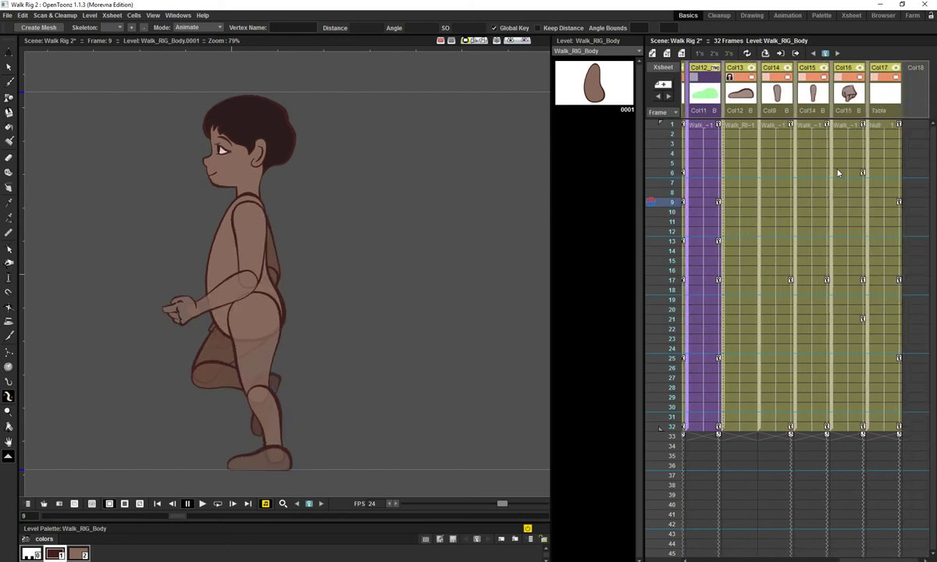
- Select the Col16 hand with the Animate tool and compare its pose at frames 6 and 2
{"action": "left_click", "coordinate": [837, 172]}
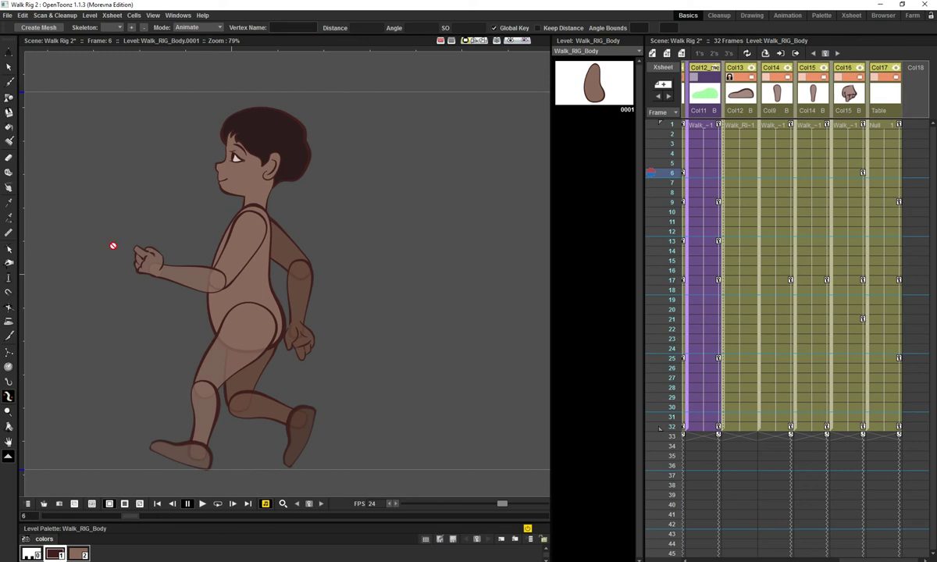
{"action": "key", "text": "a"}
{"action": "scroll", "coordinate": [120, 247], "scroll_direction": "up", "scroll_amount": 1}
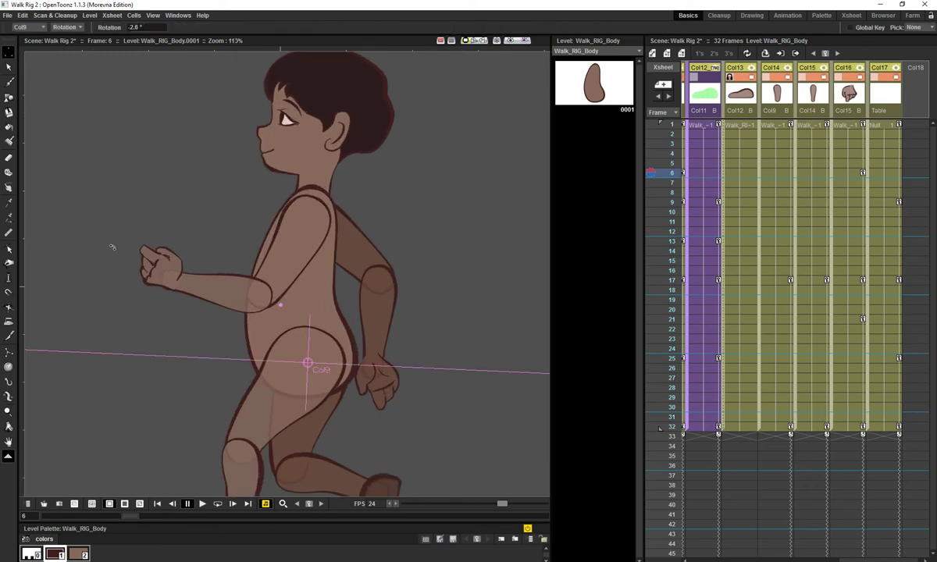
{"action": "left_click", "coordinate": [857, 107]}
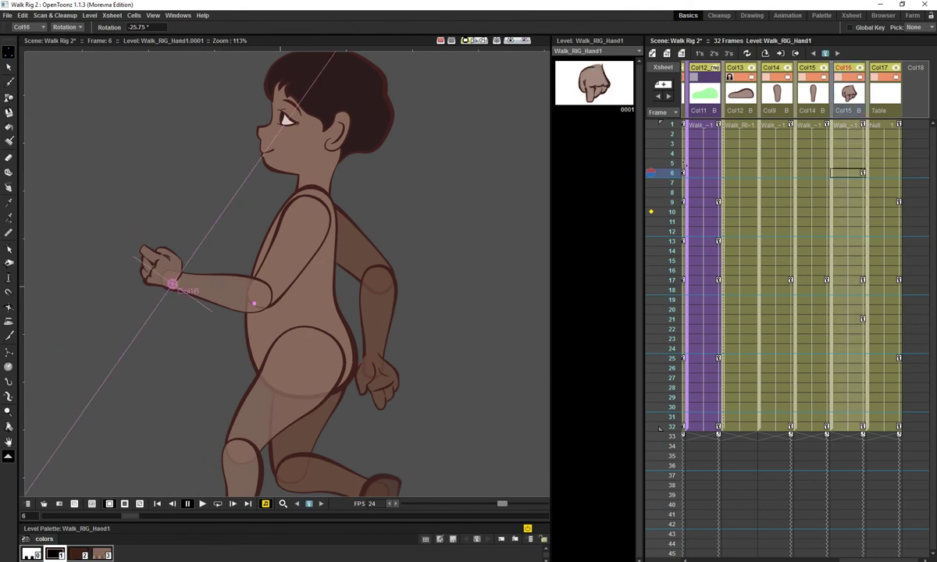
{"action": "left_click", "coordinate": [672, 134]}
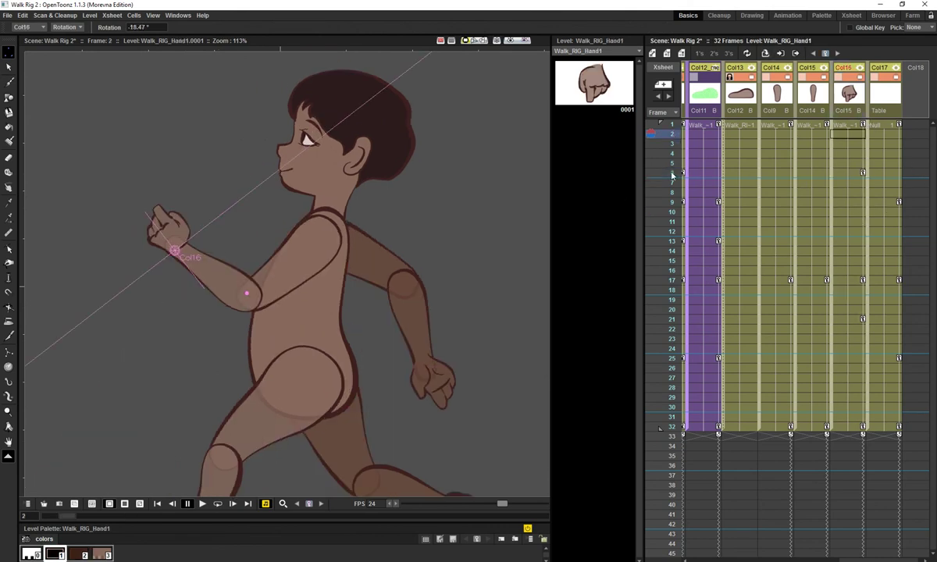
- Try deleting the Col16 hand's frame 6 keyframe and rotating the hand, and undo both changes
{"action": "left_click", "coordinate": [861, 171]}
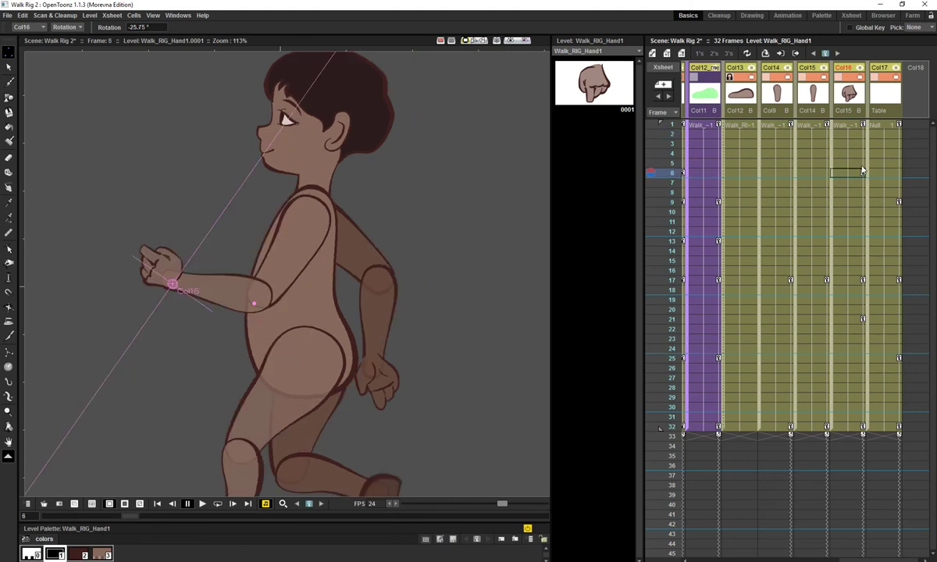
{"action": "key", "text": "Delete"}
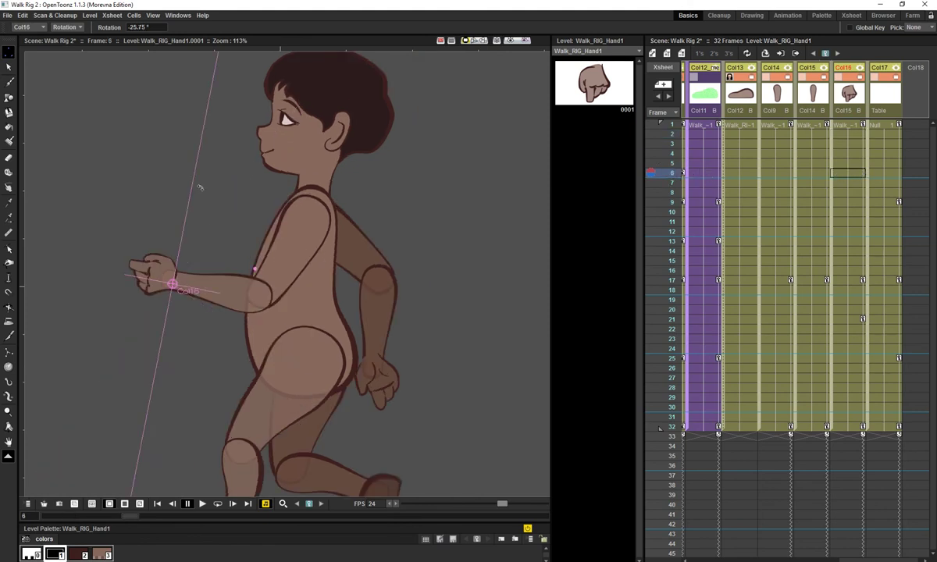
{"action": "left_click_drag", "start_coordinate": [139, 318], "coordinate": [129, 297]}
{"action": "key", "text": "ctrl+z"}
{"action": "key", "text": "ctrl+z"}
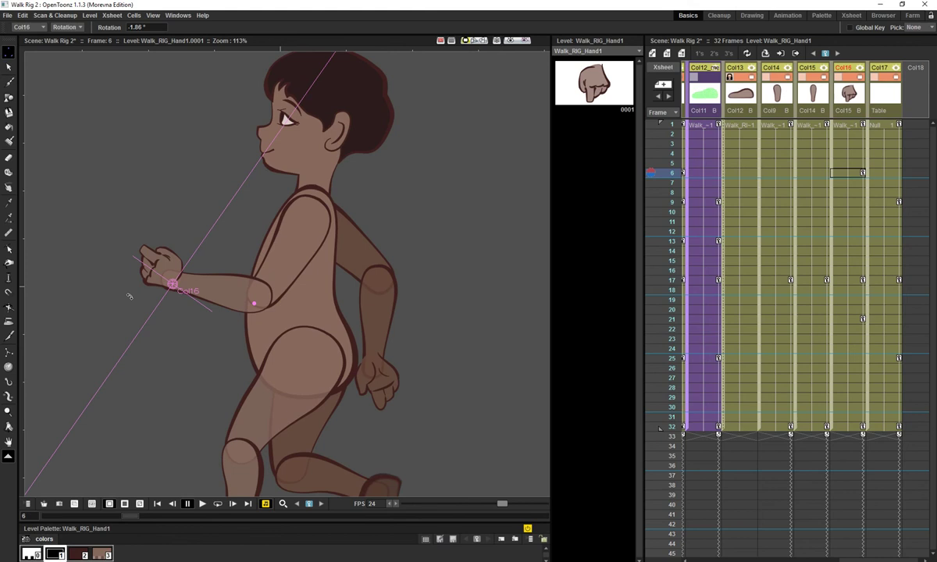
- Try deleting the Col8 head's frame 4 keyframe and rotating the head on that frame
{"action": "scroll", "coordinate": [257, 304], "scroll_direction": "down", "scroll_amount": 2}
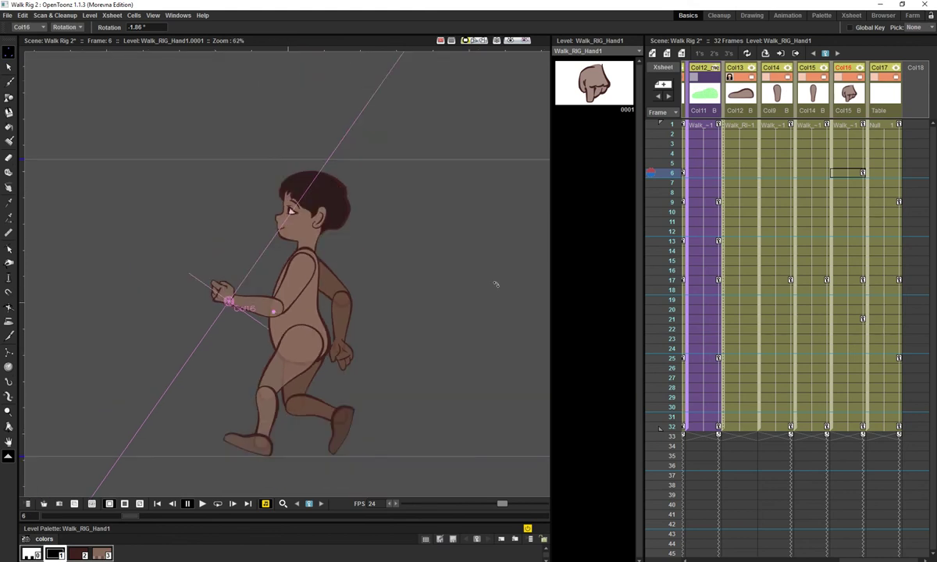
{"action": "left_click_drag", "start_coordinate": [755, 246], "coordinate": [895, 300]}
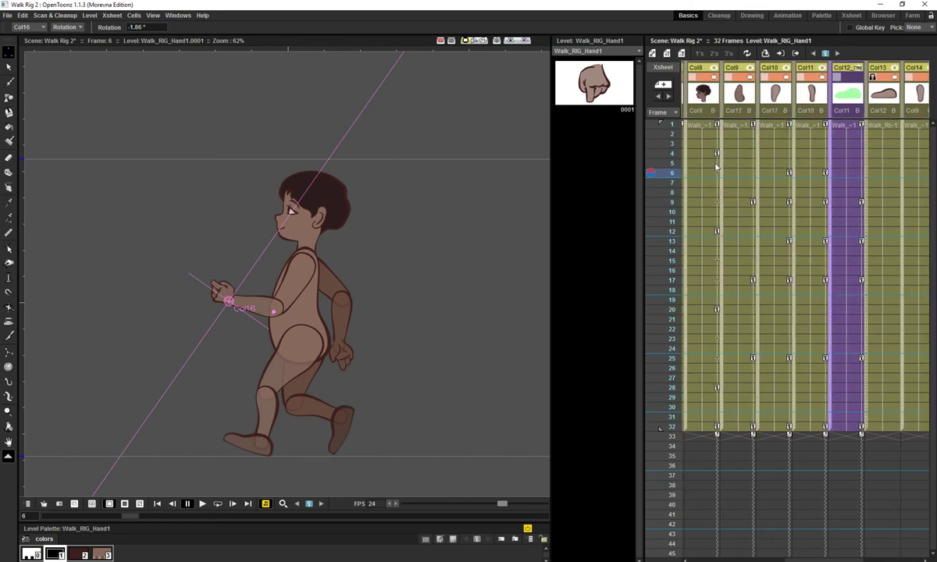
{"action": "left_click", "coordinate": [650, 153]}
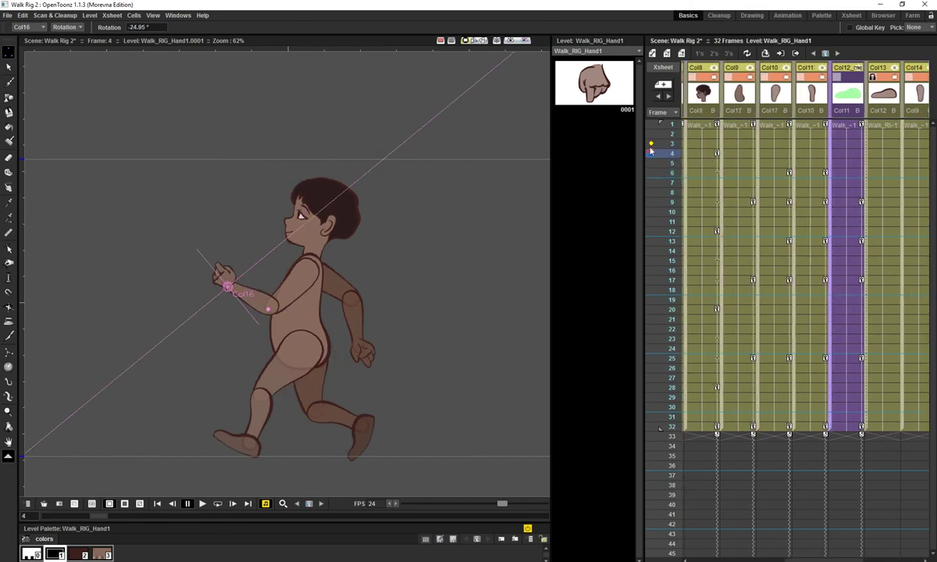
{"action": "mouse_move", "coordinate": [668, 154]}
{"action": "left_mouse_down"}
{"action": "mouse_move", "coordinate": [673, 131]}
{"action": "mouse_move", "coordinate": [673, 153]}
{"action": "left_mouse_up"}
{"action": "left_click", "coordinate": [716, 153]}
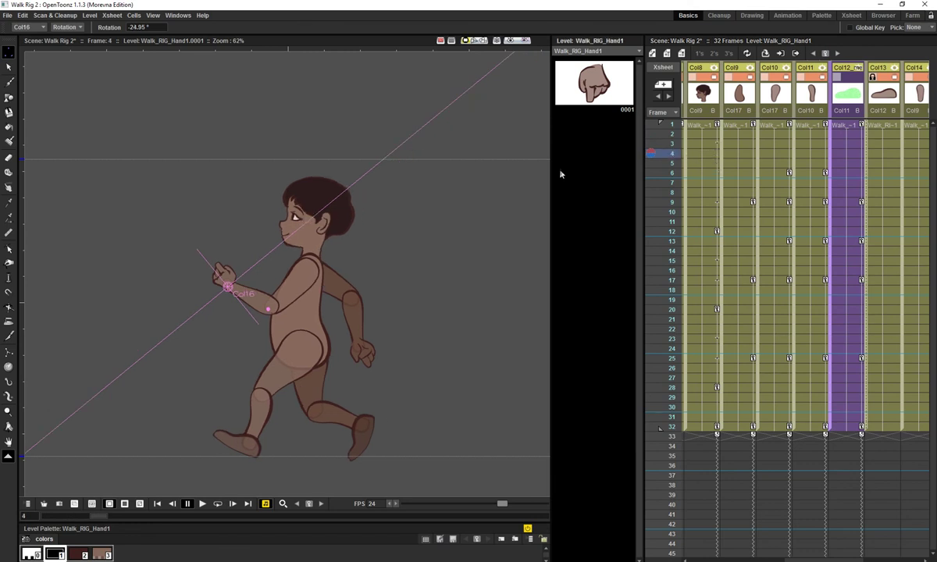
{"action": "left_click", "coordinate": [702, 100]}
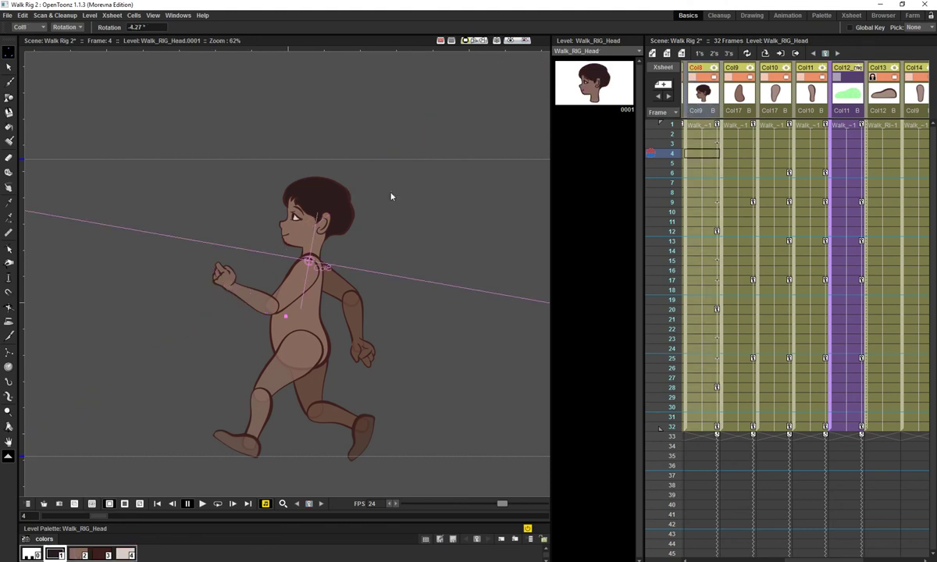
{"action": "left_click_drag", "start_coordinate": [382, 187], "coordinate": [385, 236]}
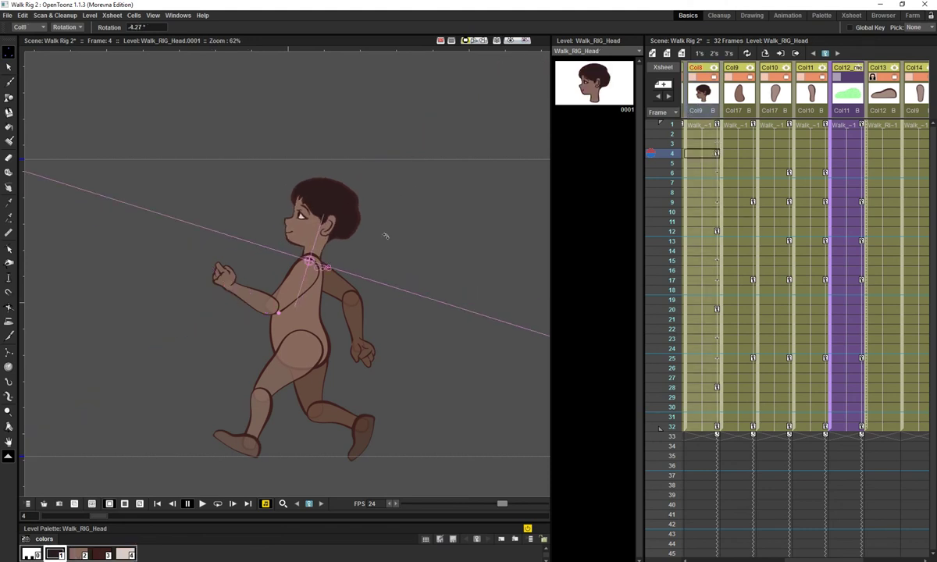
- Play the walk cycle in a loop to review the head and hand motion
{"action": "key", "text": "p"}
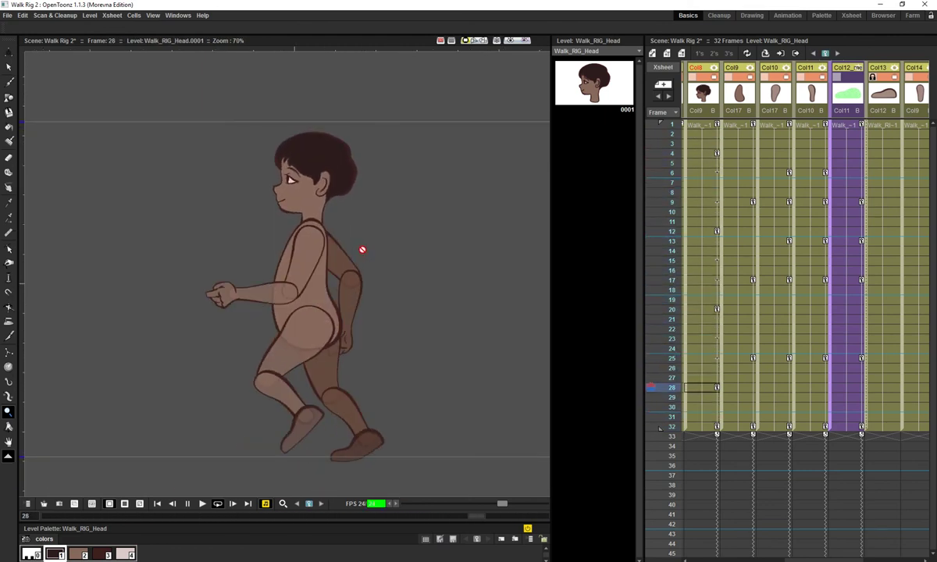
- Stop the playback and compare the Col13 foot drawing with its Col12 foot mesh, viewing the pose at frame 9
{"action": "key", "text": "p"}
{"action": "scroll", "coordinate": [781, 368], "scroll_direction": "right", "scroll_amount": 2}
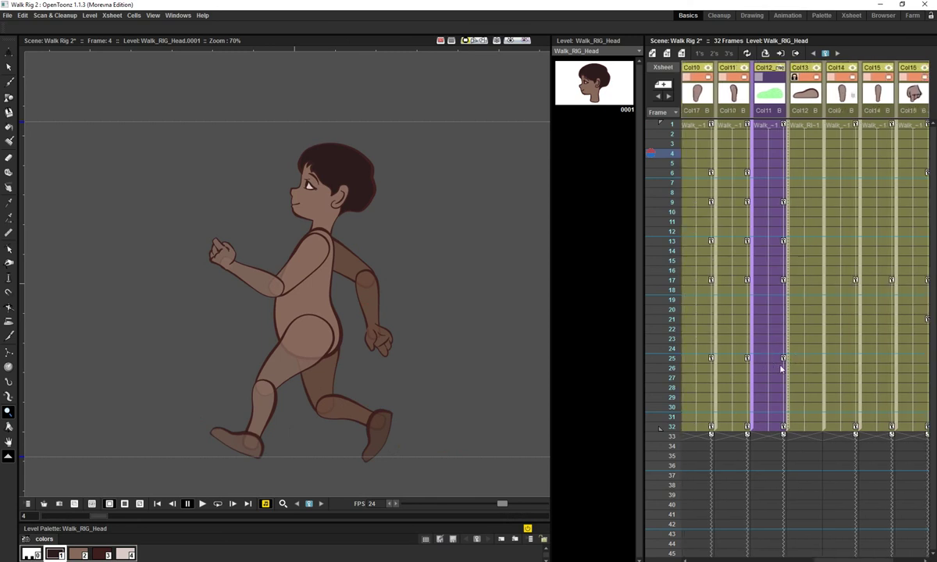
{"action": "scroll", "coordinate": [781, 368], "scroll_direction": "right", "scroll_amount": 1}
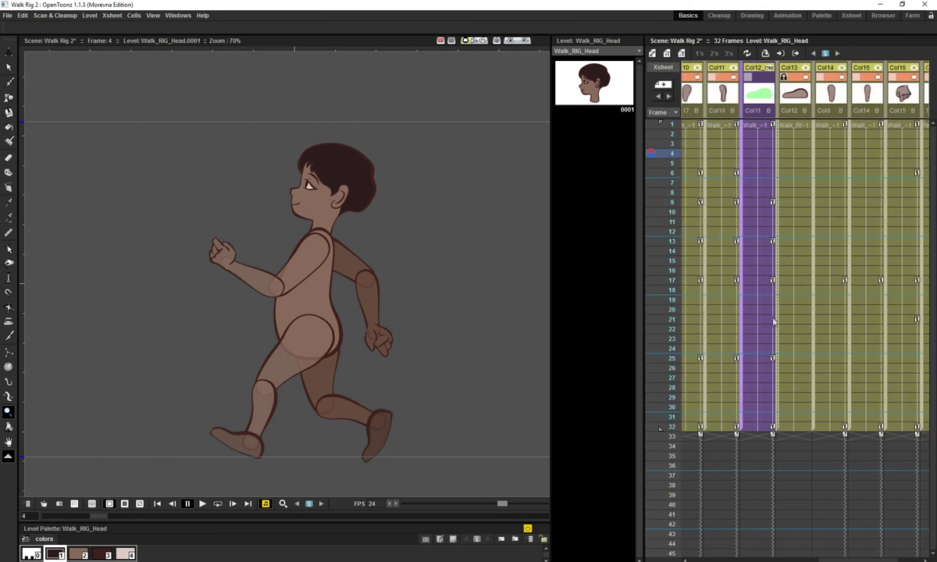
{"action": "left_click", "coordinate": [798, 107]}
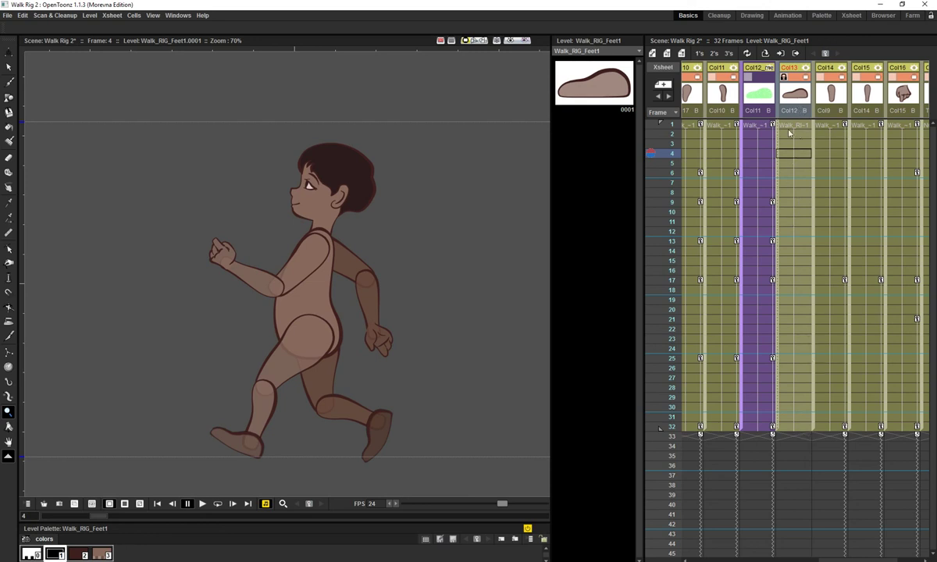
{"action": "left_click", "coordinate": [744, 98]}
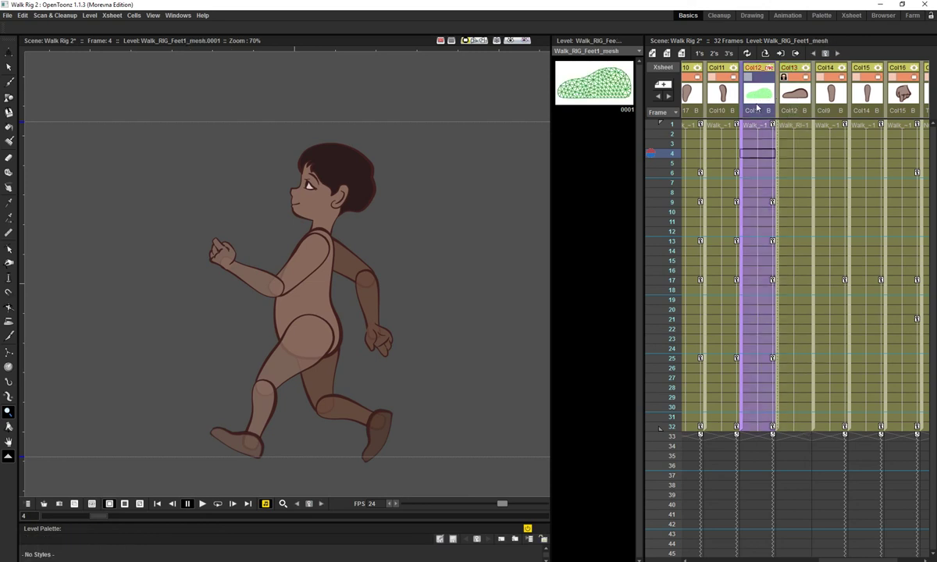
{"action": "left_click", "coordinate": [755, 201]}
{"action": "left_click_drag", "start_coordinate": [390, 408], "coordinate": [427, 340]}
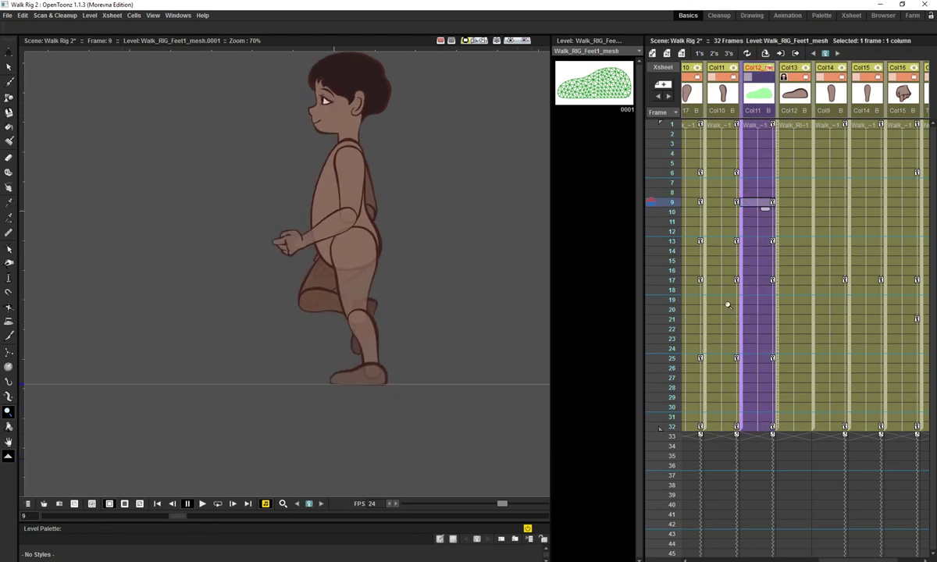
- Scrub the walk cycle between frames 7 and 32 and examine the head's line art up close at frame 19
{"action": "left_click", "coordinate": [670, 215]}
{"action": "left_click_drag", "start_coordinate": [669, 219], "coordinate": [678, 328]}
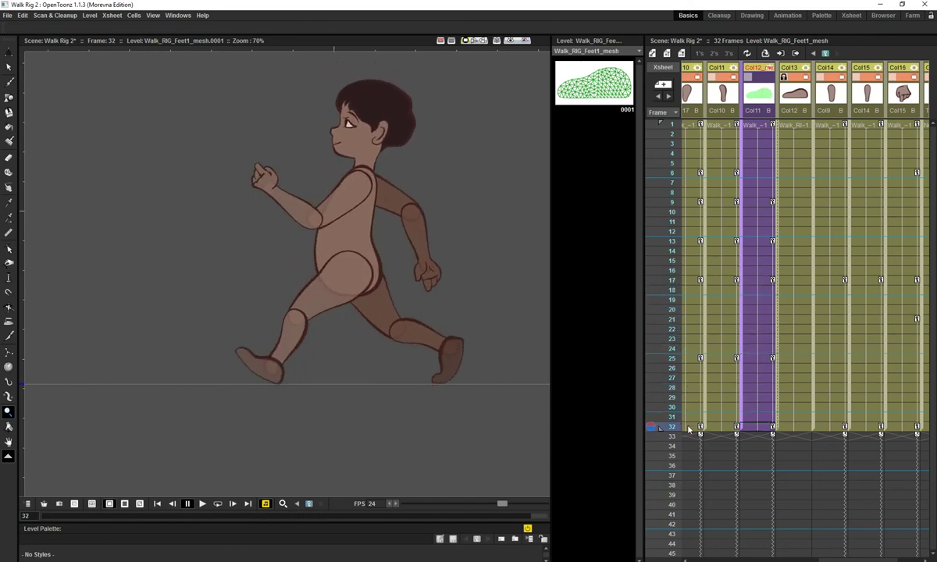
{"action": "left_click_drag", "start_coordinate": [688, 426], "coordinate": [668, 190]}
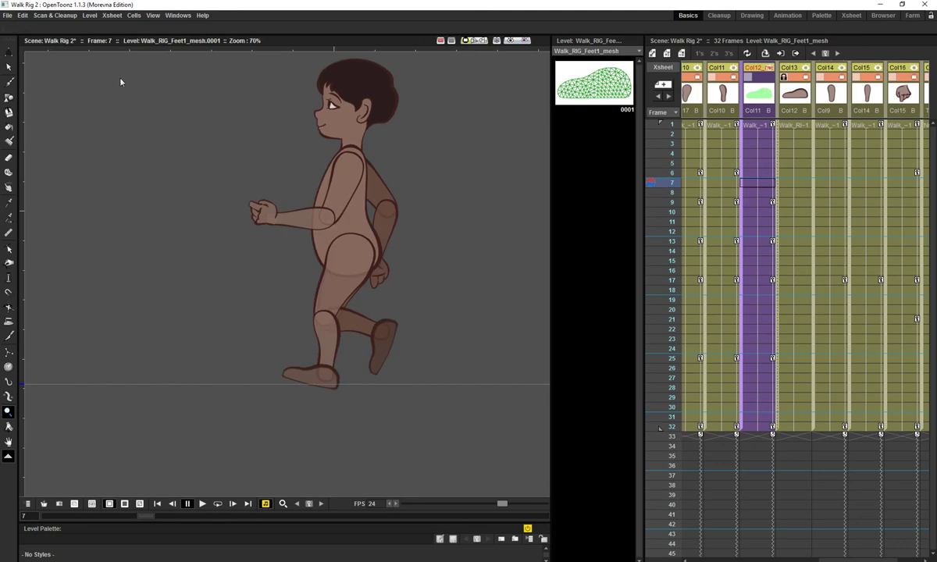
{"action": "left_click_drag", "start_coordinate": [301, 200], "coordinate": [302, 224]}
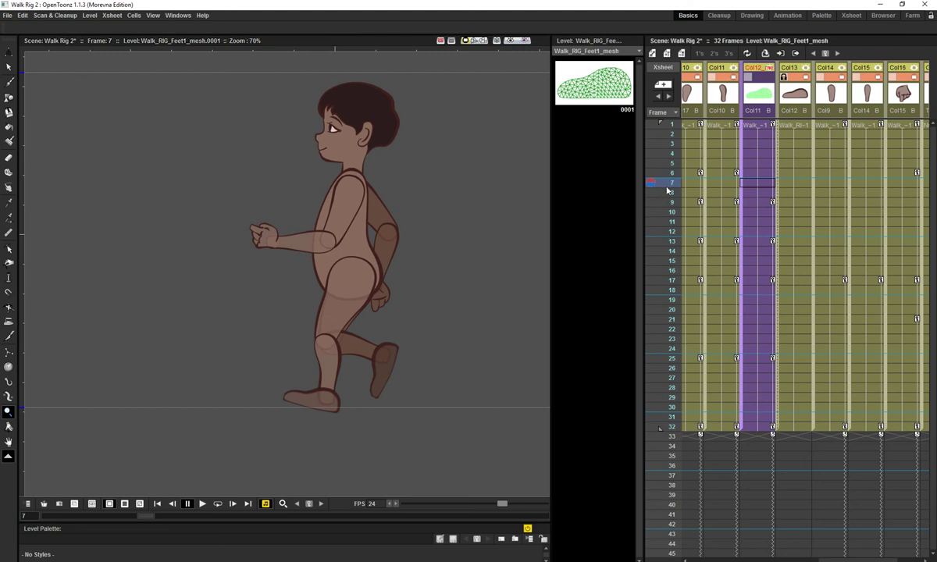
{"action": "mouse_move", "coordinate": [669, 190]}
{"action": "left_mouse_down"}
{"action": "mouse_move", "coordinate": [660, 203]}
{"action": "mouse_move", "coordinate": [669, 348]}
{"action": "left_mouse_up"}
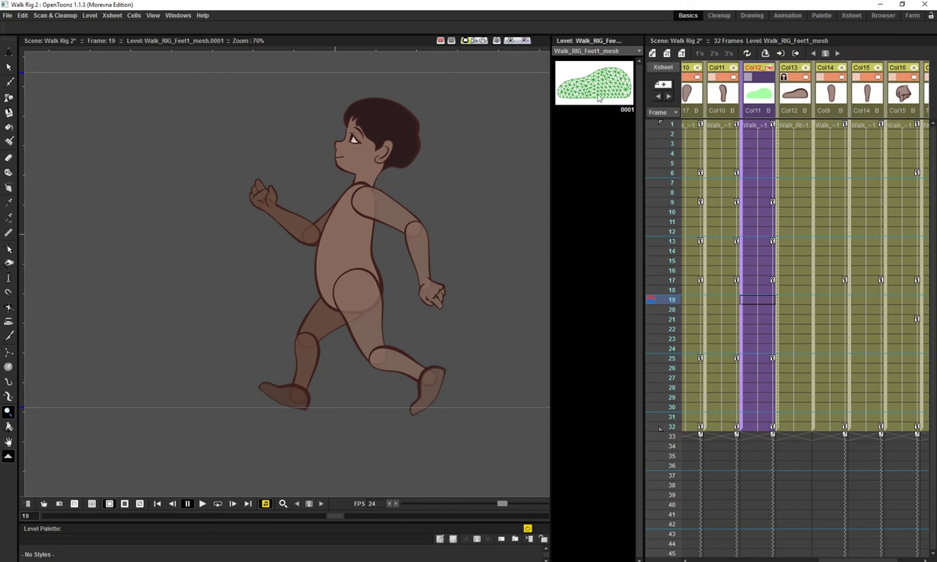
{"action": "scroll", "coordinate": [343, 128], "scroll_direction": "up", "scroll_amount": 5}
{"action": "scroll", "coordinate": [341, 129], "scroll_direction": "up", "scroll_amount": 3}
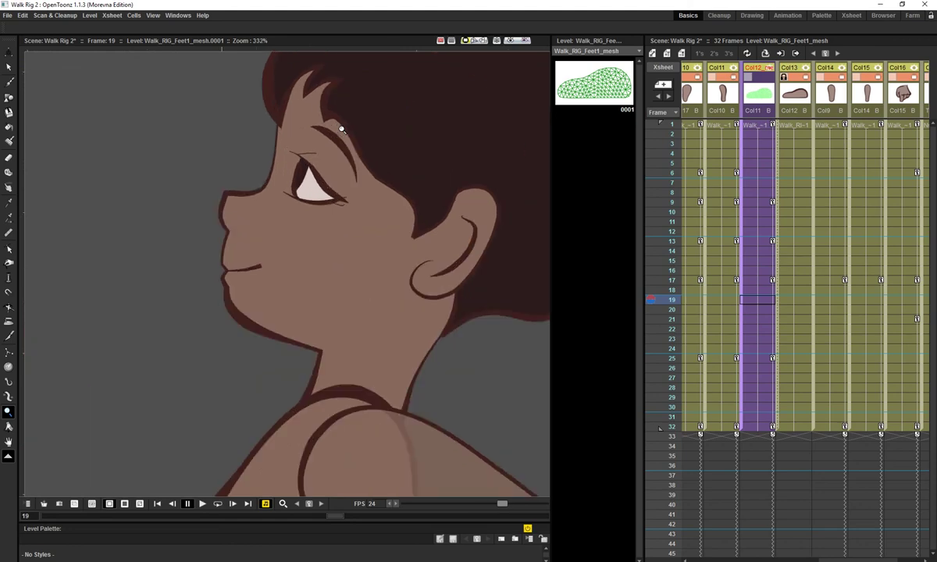
{"action": "scroll", "coordinate": [351, 162], "scroll_direction": "down", "scroll_amount": 6}
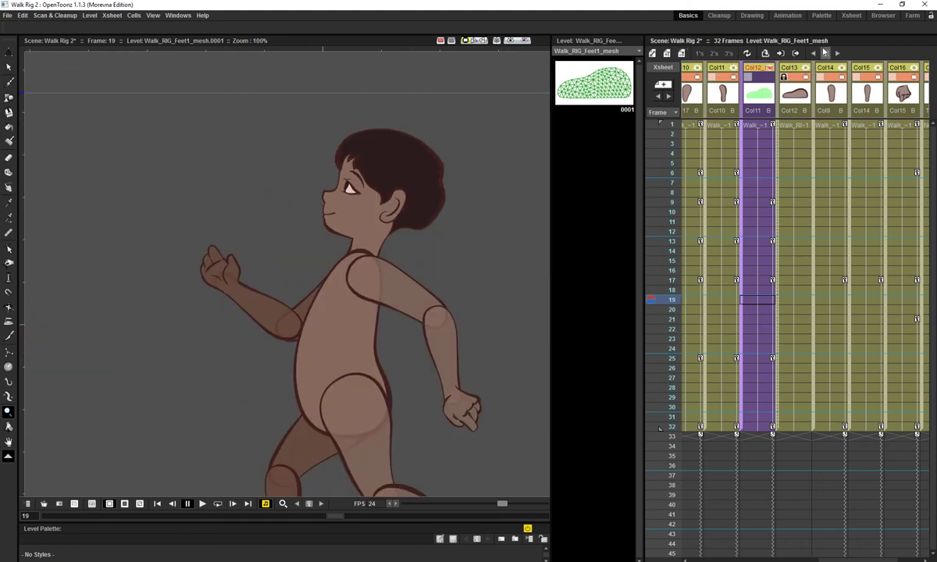
- Select the Col17 null in the Cleanup room's stage schematic and try scaling the whole character to 282.98 % globally
{"action": "left_click", "coordinate": [719, 16]}
{"action": "left_click", "coordinate": [616, 306]}
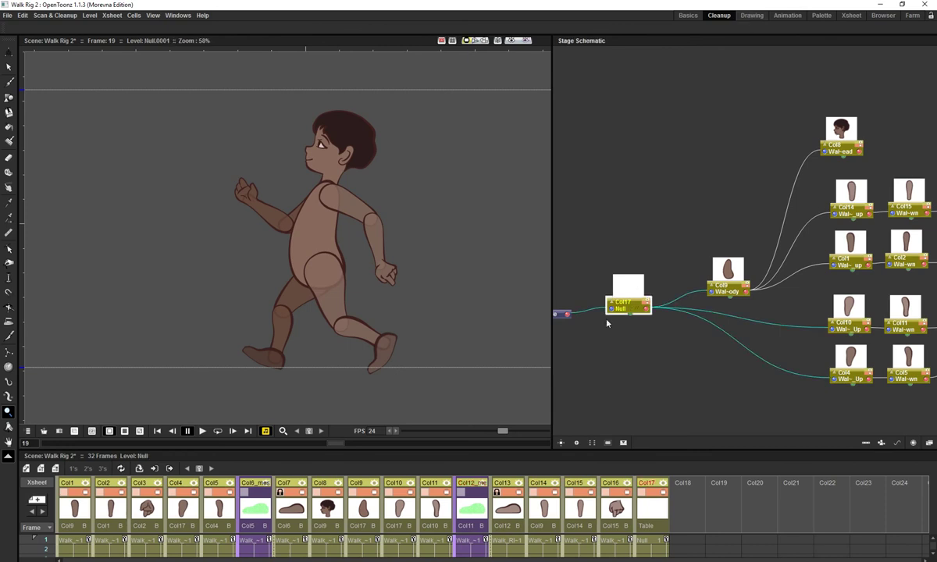
{"action": "scroll", "coordinate": [404, 231], "scroll_direction": "down", "scroll_amount": 2}
{"action": "scroll", "coordinate": [430, 248], "scroll_direction": "up", "scroll_amount": 1}
{"action": "scroll", "coordinate": [401, 266], "scroll_direction": "down", "scroll_amount": 2}
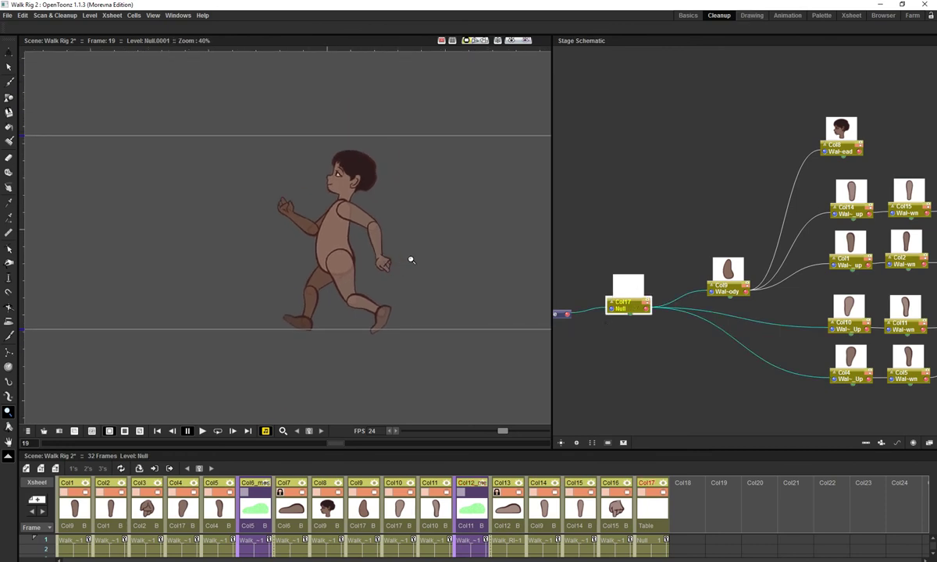
{"action": "key", "text": "a"}
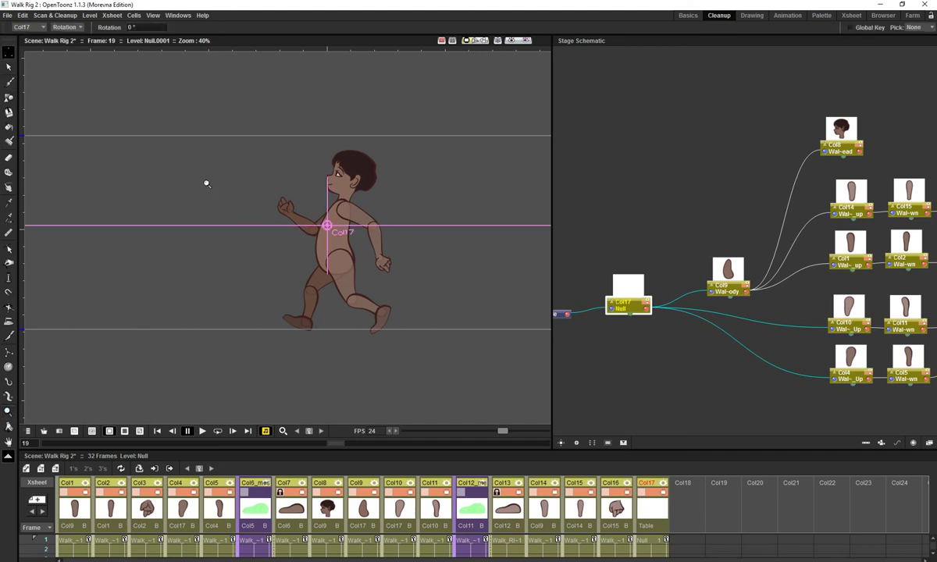
{"action": "key", "text": "s"}
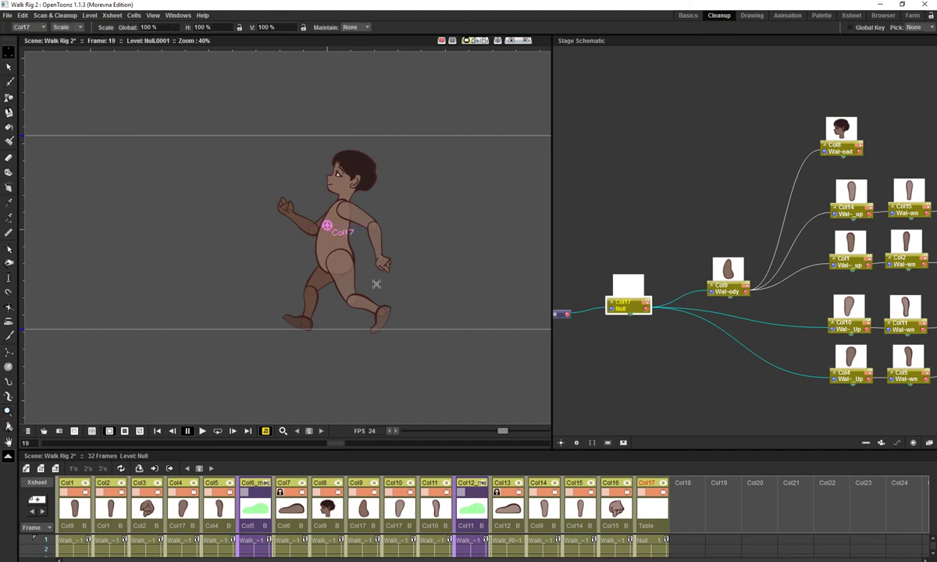
{"action": "left_click_drag", "start_coordinate": [346, 247], "coordinate": [449, 113]}
{"action": "left_click_drag", "start_coordinate": [426, 214], "coordinate": [428, 262]}
{"action": "scroll", "coordinate": [427, 254], "scroll_direction": "up", "scroll_amount": 3}
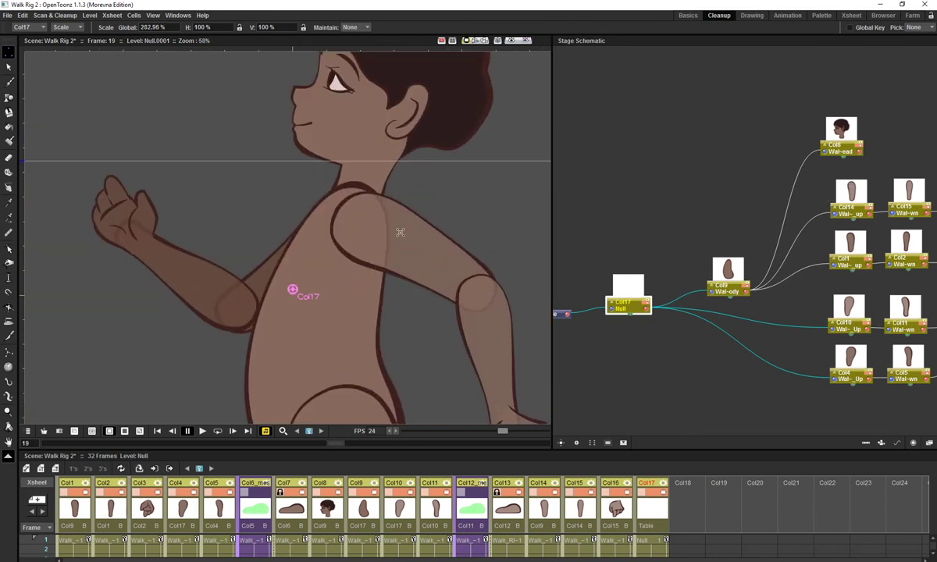
- Try moving the Col17 null to E/W -64.76 mm and N/S -142.26 mm to bring the head into frame
{"action": "key", "text": "w"}
{"action": "left_click_drag", "start_coordinate": [406, 199], "coordinate": [320, 394]}
{"action": "left_click_drag", "start_coordinate": [397, 306], "coordinate": [466, 237]}
- Turn on the viewer's preview and examine the enlarged head's outlines and facial details
{"action": "left_click", "coordinate": [510, 41]}
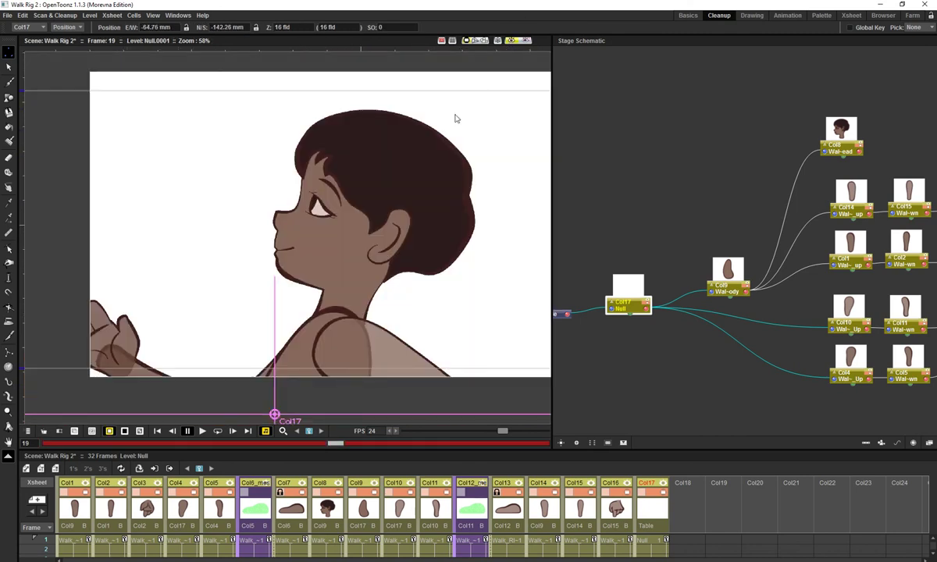
{"action": "scroll", "coordinate": [362, 195], "scroll_direction": "up", "scroll_amount": 4}
{"action": "scroll", "coordinate": [344, 179], "scroll_direction": "up", "scroll_amount": 5}
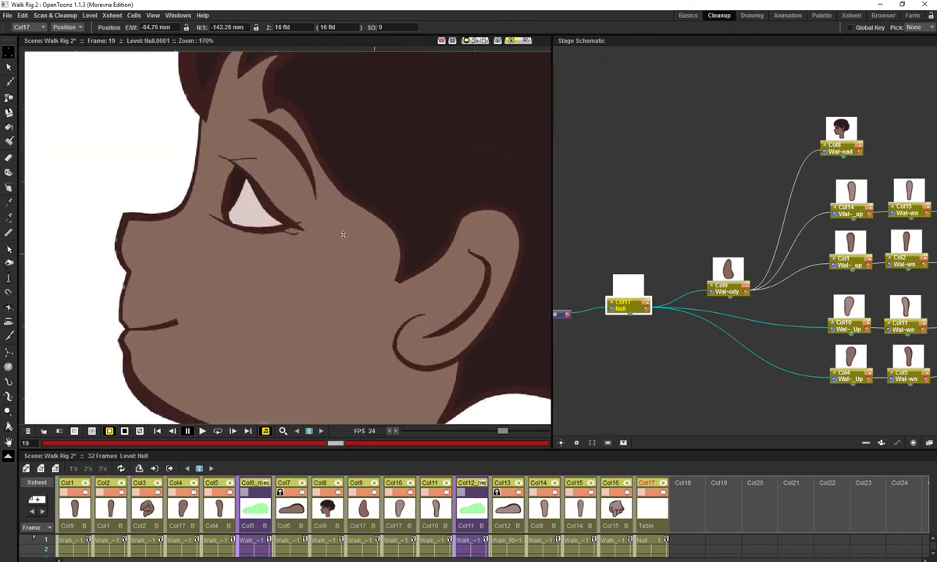
{"action": "scroll", "coordinate": [341, 177], "scroll_direction": "down", "scroll_amount": 2}
{"action": "scroll", "coordinate": [354, 251], "scroll_direction": "down", "scroll_amount": 1}
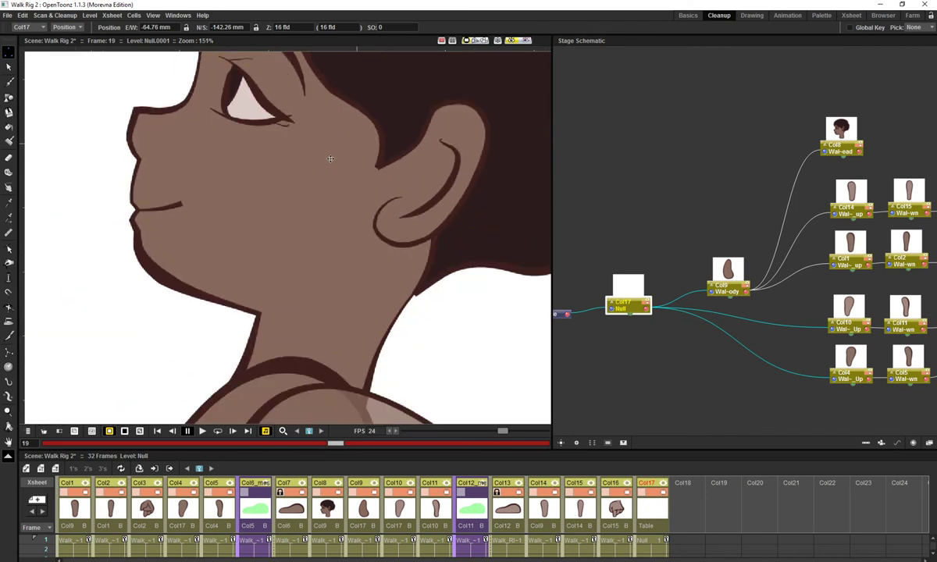
{"action": "scroll", "coordinate": [340, 265], "scroll_direction": "up", "scroll_amount": 1}
{"action": "scroll", "coordinate": [343, 258], "scroll_direction": "down", "scroll_amount": 3}
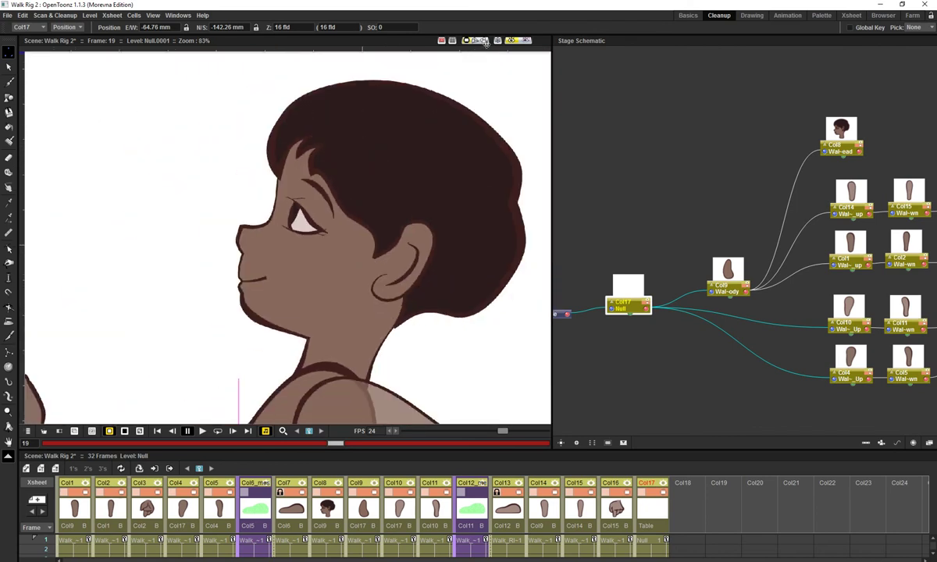
- Turn off the preview and undo the Col17 move and scaling to restore the full walking figure
{"action": "key", "text": "ctrl+r"}
{"action": "scroll", "coordinate": [297, 316], "scroll_direction": "down", "scroll_amount": 3}
{"action": "scroll", "coordinate": [297, 316], "scroll_direction": "down", "scroll_amount": 5}
{"action": "left_click_drag", "start_coordinate": [333, 309], "coordinate": [364, 182]}
{"action": "key", "text": "ctrl+z"}
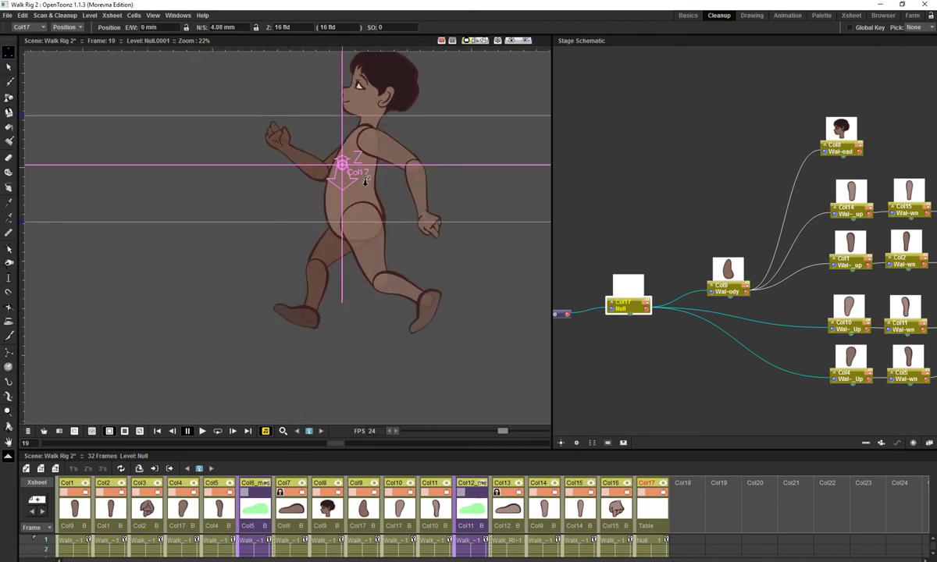
{"action": "key", "text": "ctrl+z"}
{"action": "left_click_drag", "start_coordinate": [364, 237], "coordinate": [341, 335]}
{"action": "key", "text": "shift+space"}
{"action": "scroll", "coordinate": [374, 293], "scroll_direction": "up", "scroll_amount": 4}
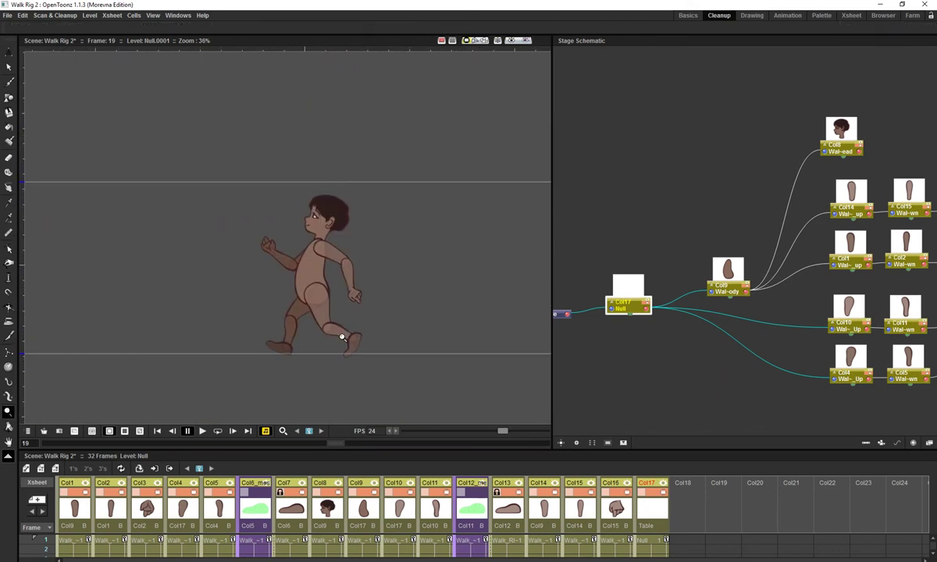
{"action": "scroll", "coordinate": [341, 335], "scroll_direction": "up", "scroll_amount": 3}
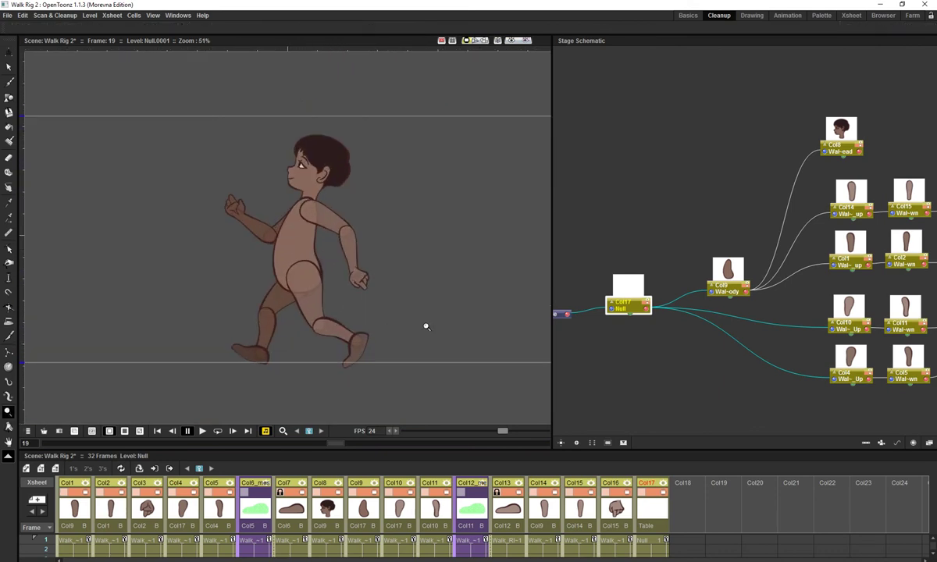